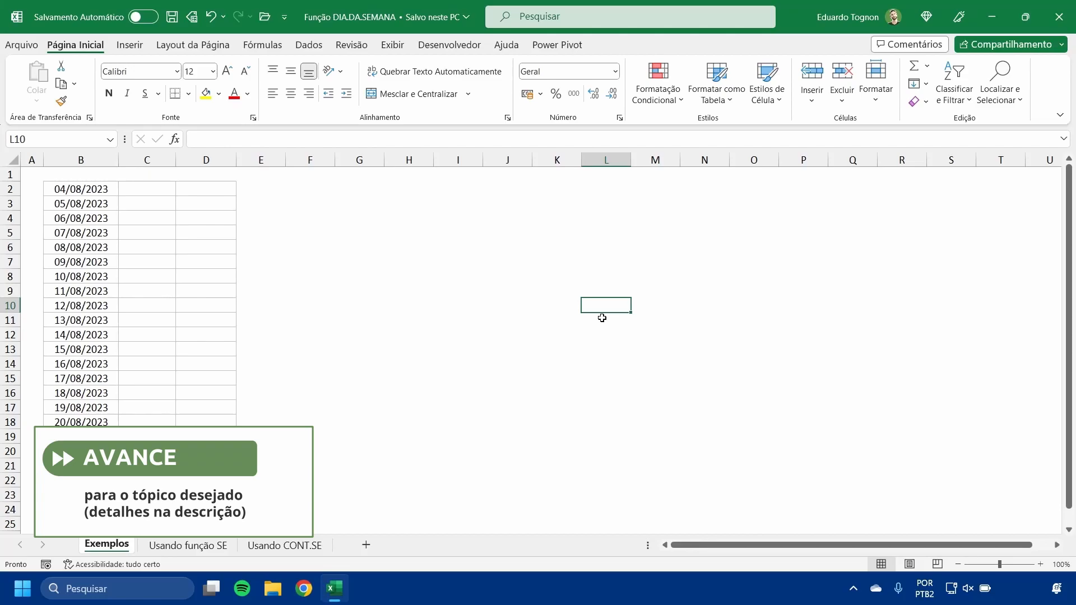
# Step: Look over the Usando função SE and Usando CONT.SE sheets and return to the Exemplos sheet
pyautogui.click(1040, 564)
pyautogui.click(1040, 564)
pyautogui.click(1041, 564)
pyautogui.scroll(1, 545, 329)
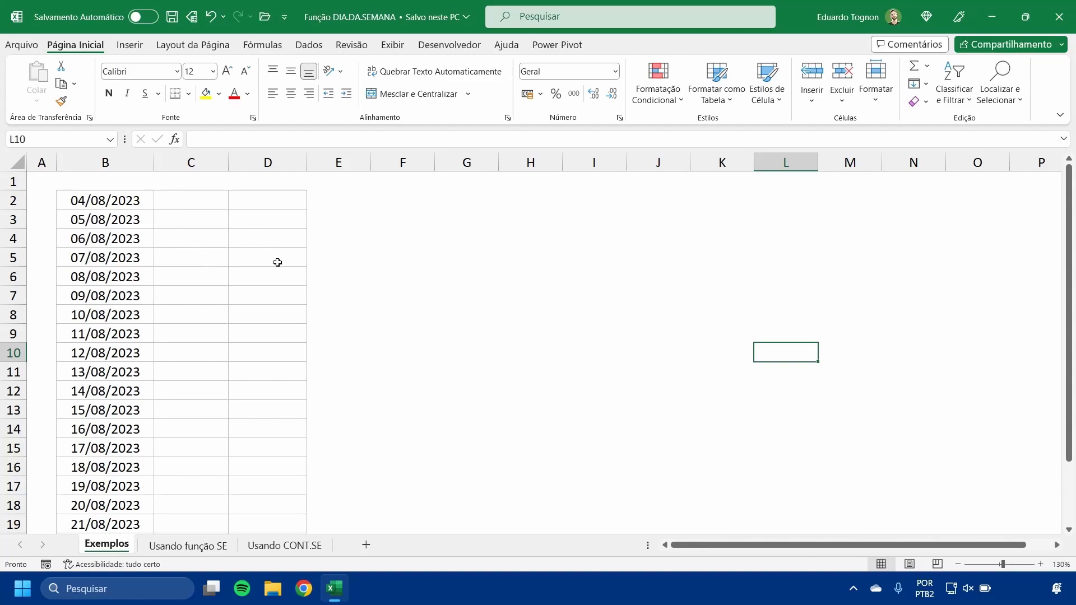
pyautogui.click(203, 545)
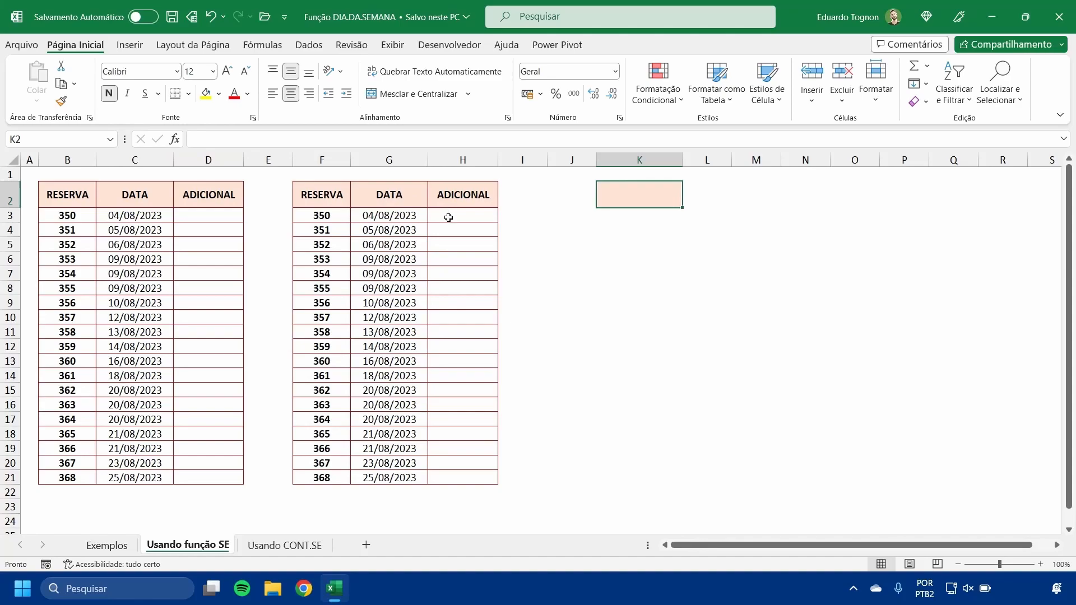
pyautogui.click(273, 543)
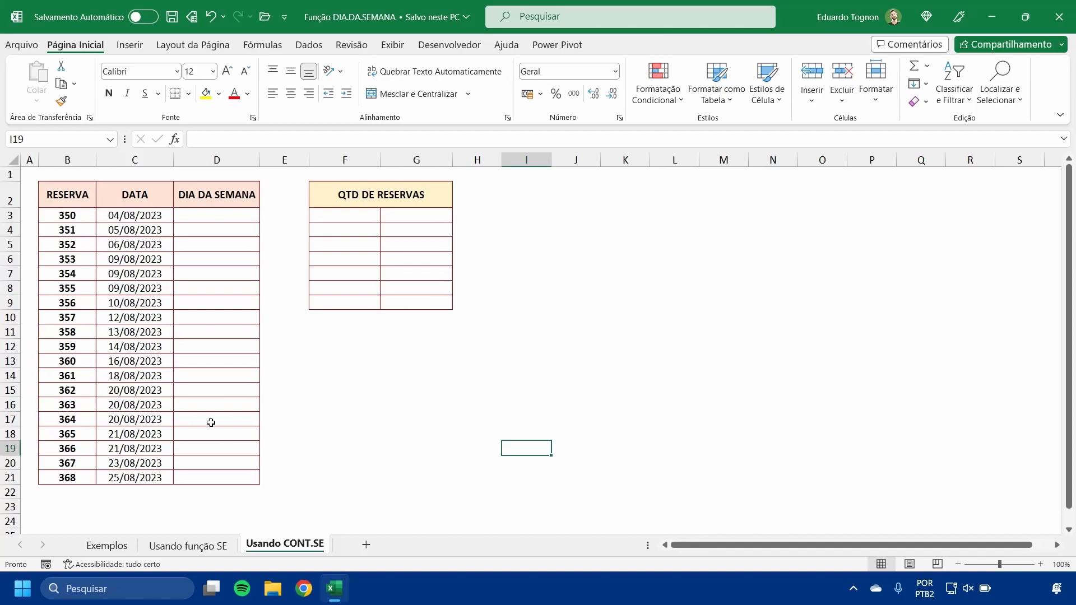
pyautogui.click(107, 545)
# Step: Enter =DIA.DA.SEMANA(B2;1) in cell C2 to return the weekday number of the date in B2
pyautogui.click(177, 200)
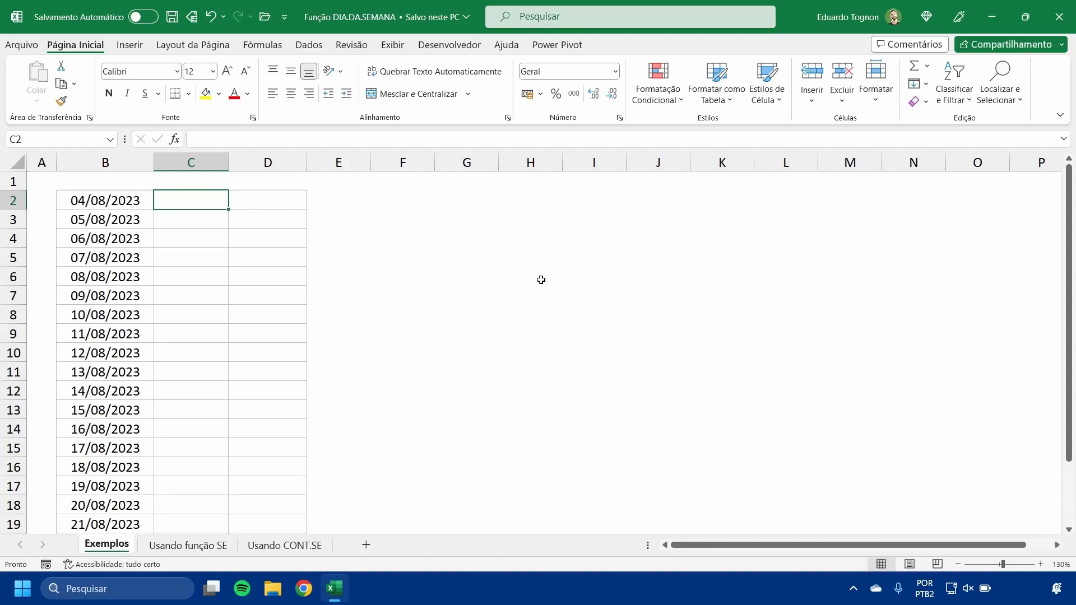
pyautogui.write('=D')
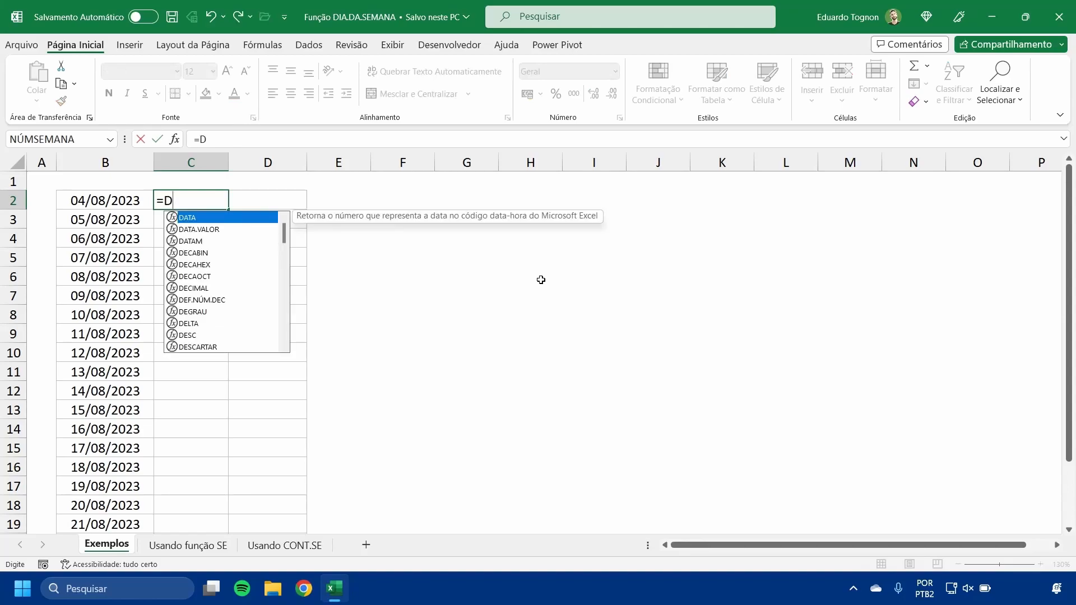
pyautogui.write('IA.')
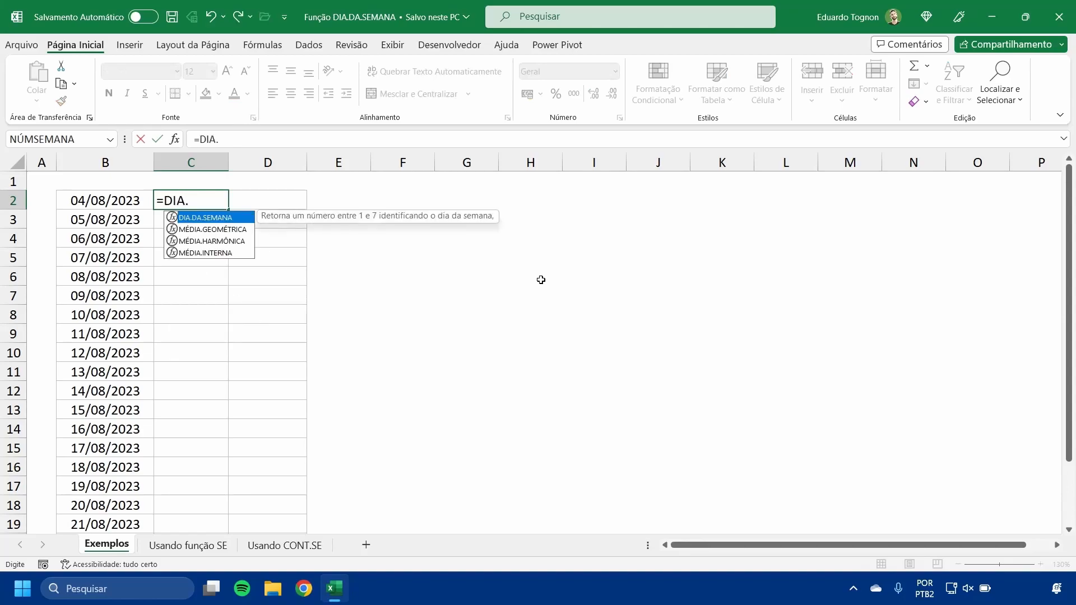
pyautogui.press('Tab')
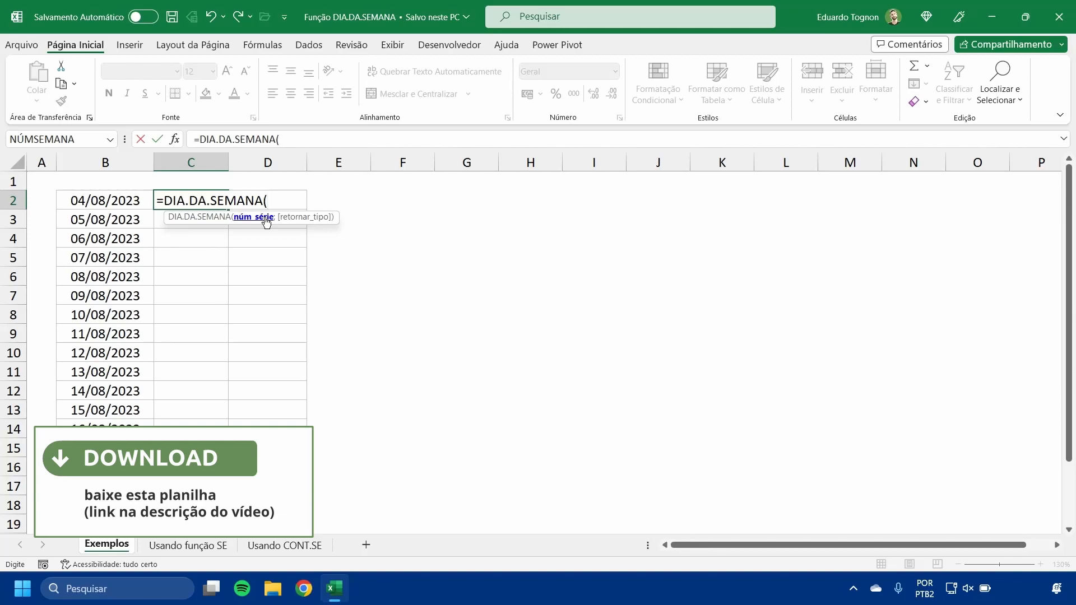
pyautogui.click(102, 200)
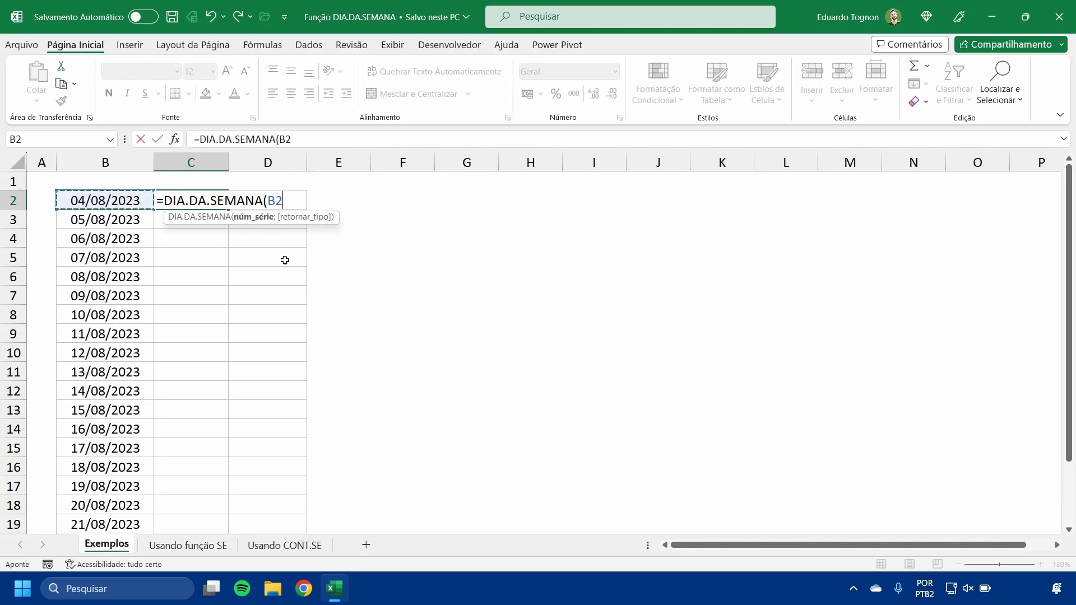
pyautogui.write(';')
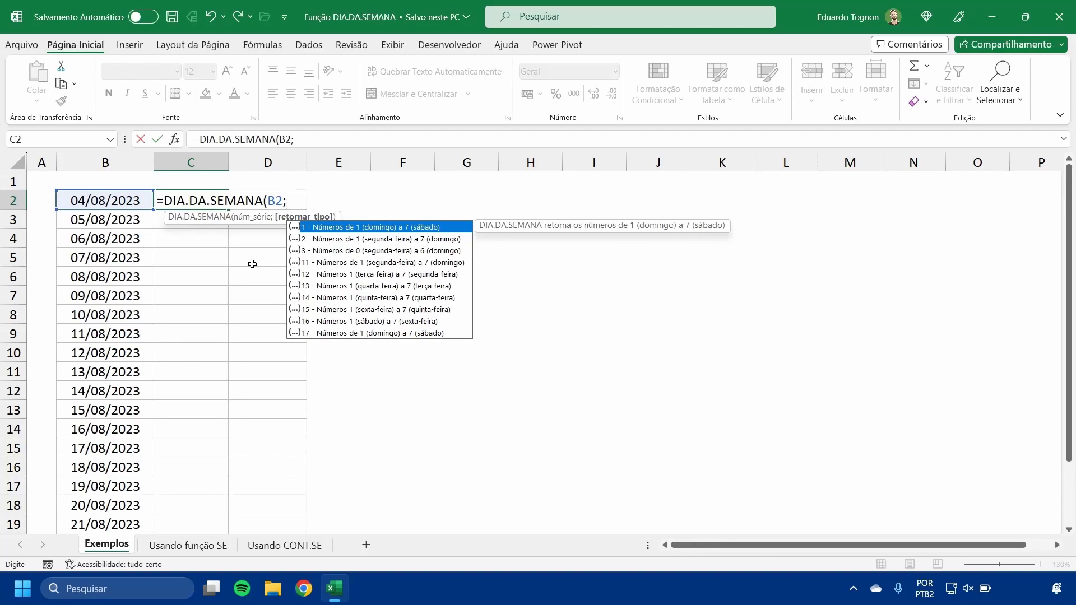
pyautogui.write('1)')
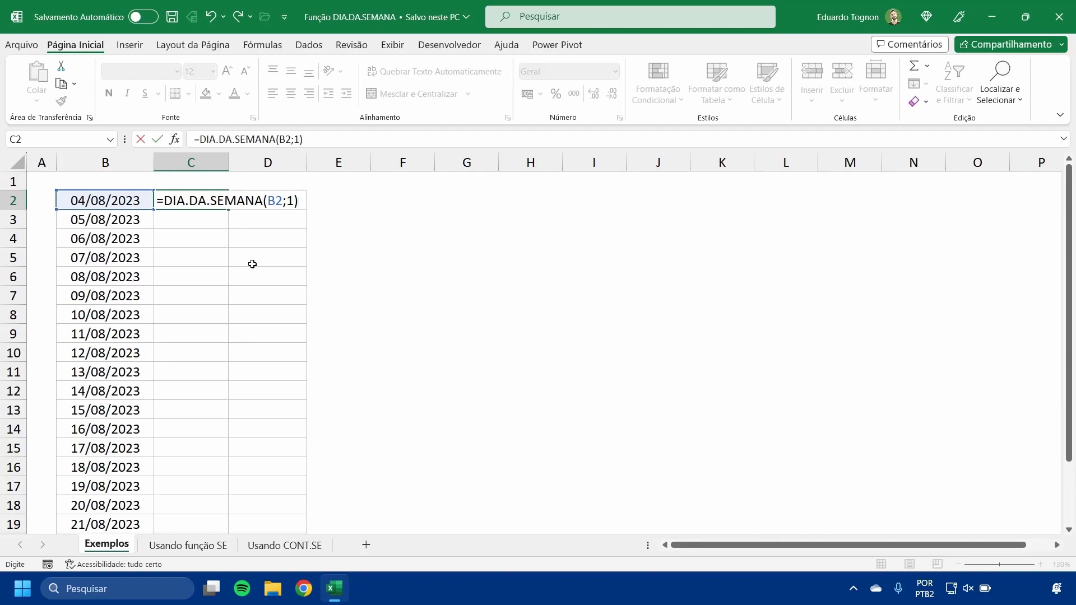
pyautogui.press('Return')
pyautogui.click(197, 200)
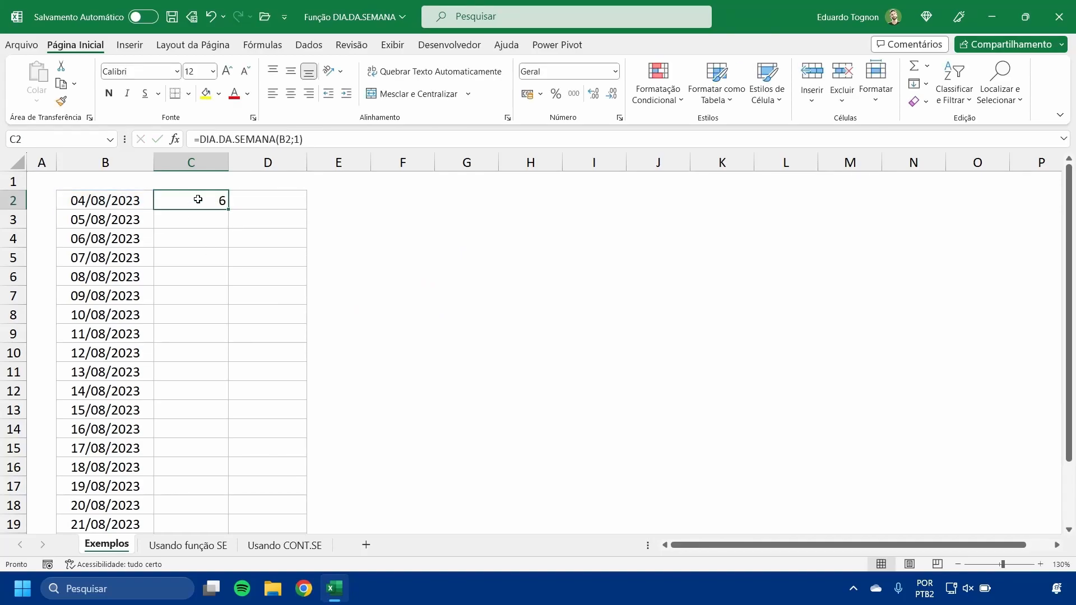
pyautogui.click(141, 196)
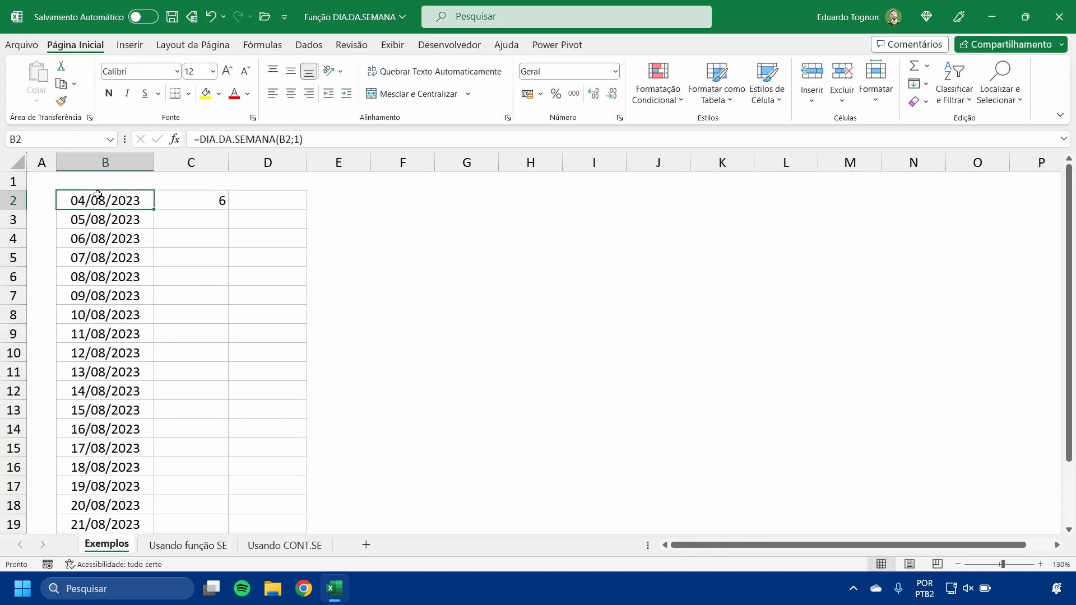
pyautogui.click(190, 199)
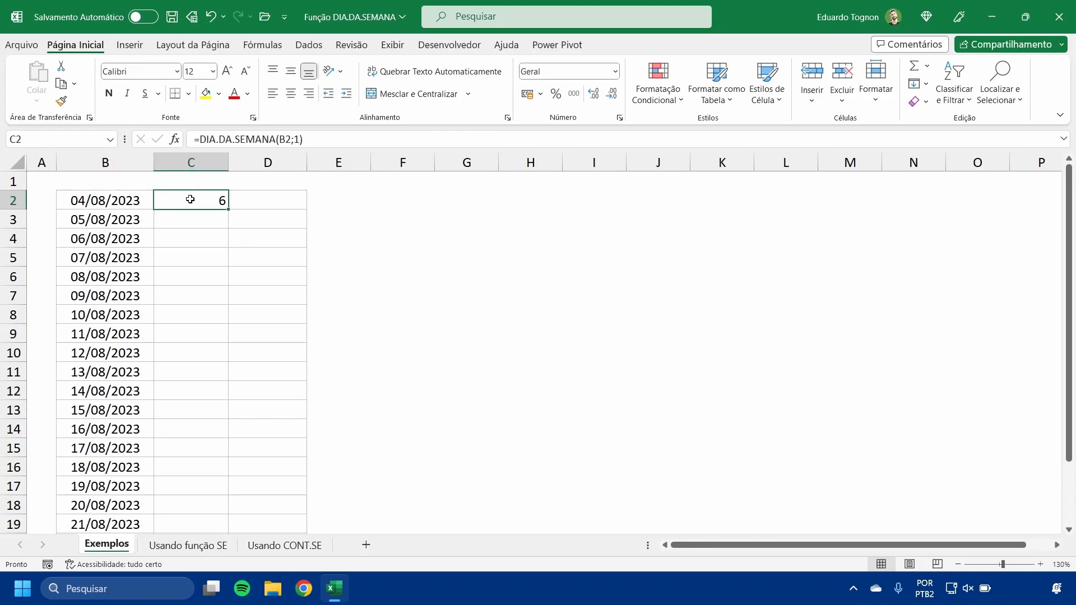
# Step: Centre the contents of column C horizontally and fill the C2 formula down to C23
pyautogui.click(191, 162)
pyautogui.click(290, 93)
pyautogui.click(218, 197)
pyautogui.doubleClick(229, 209)
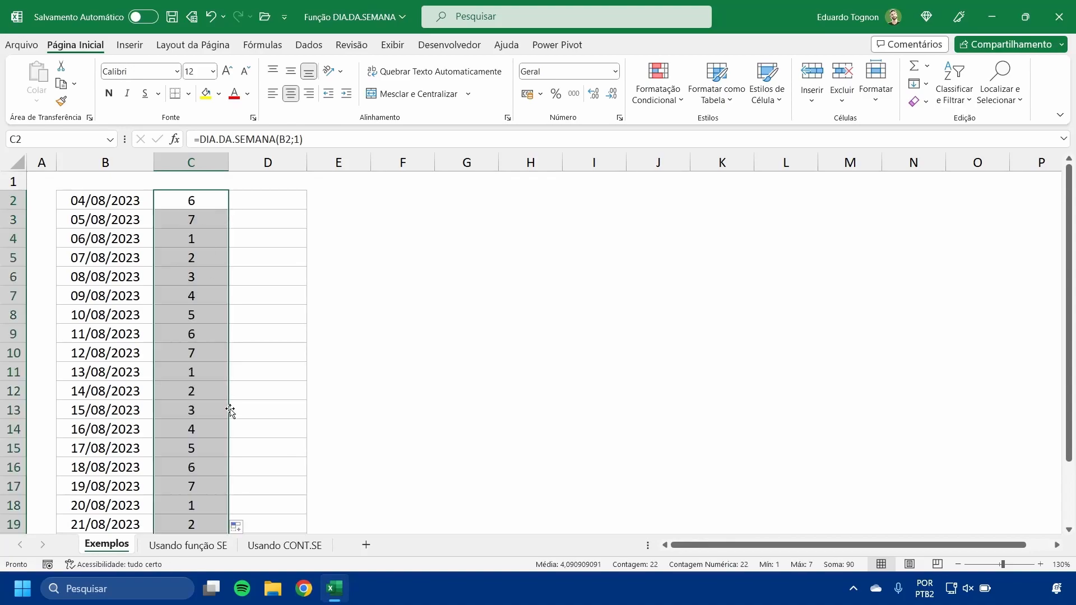
pyautogui.scroll(-5, 201, 297)
pyautogui.click(96, 277)
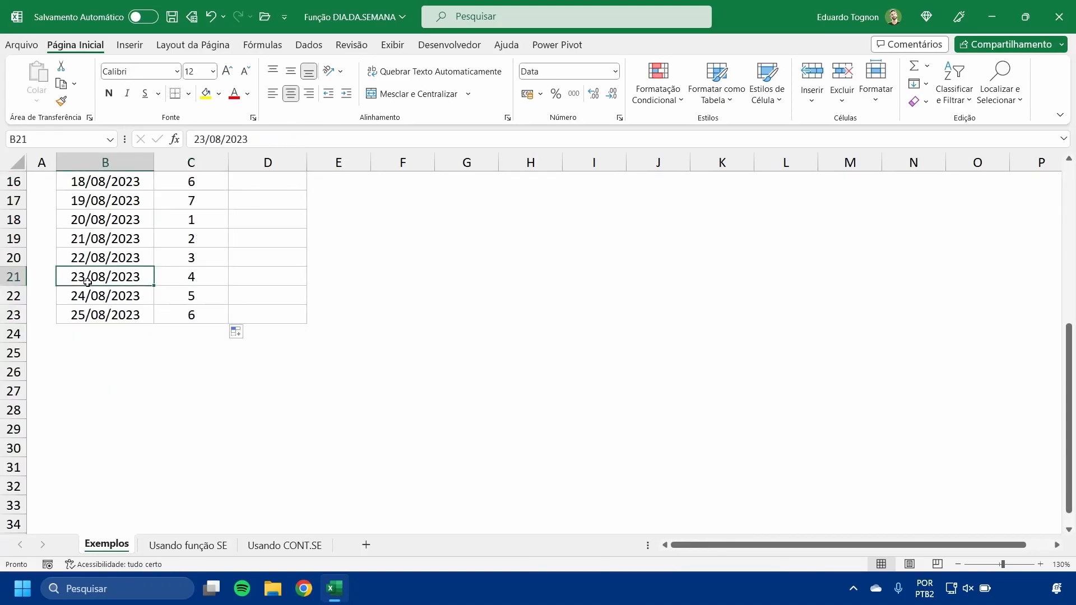
pyautogui.click(188, 281)
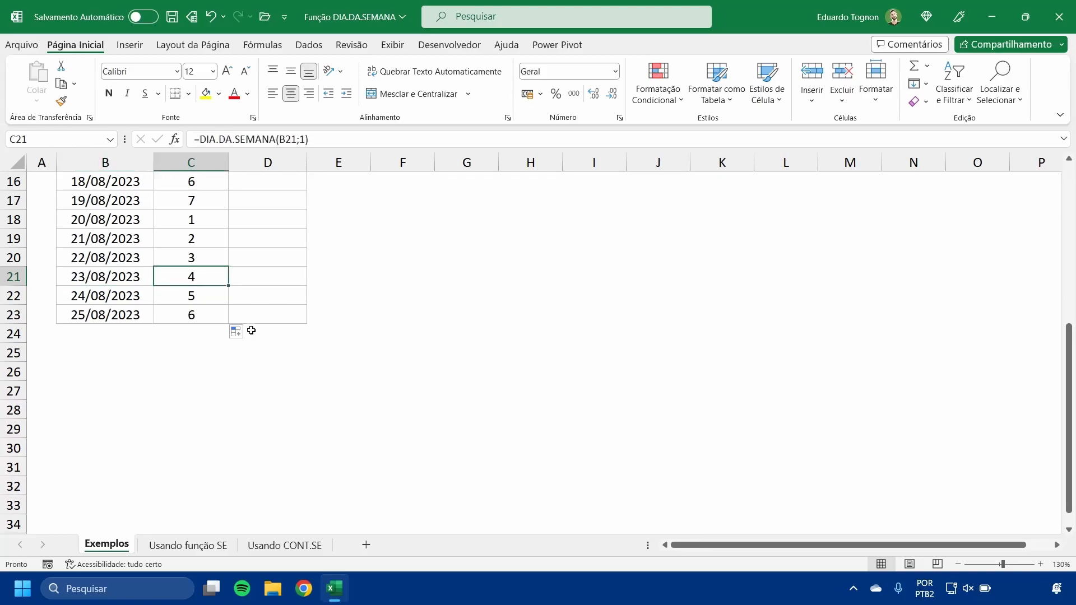
pyautogui.scroll(5, 251, 331)
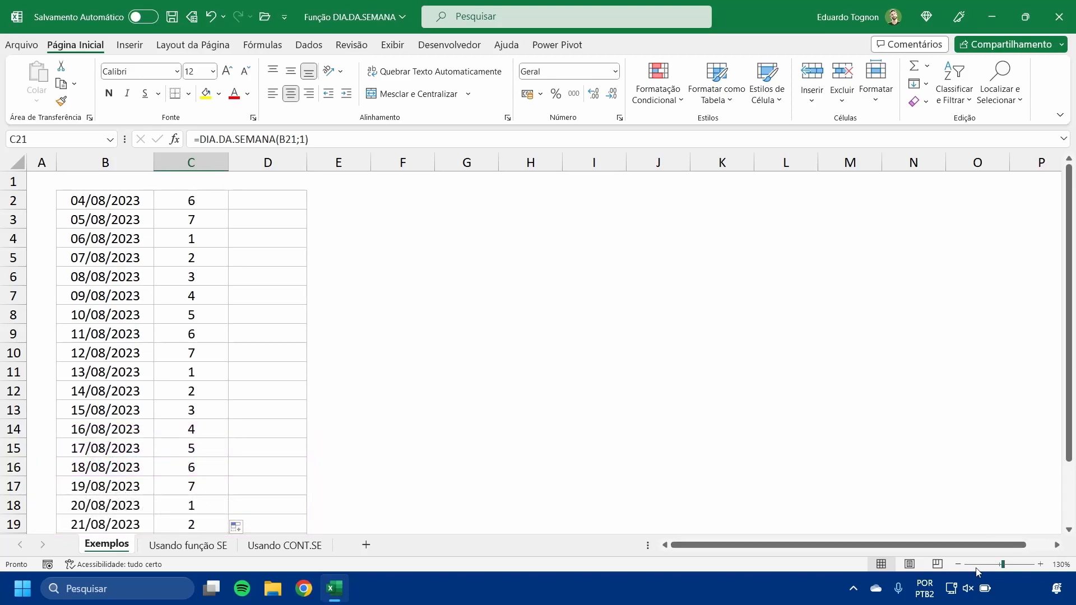
# Step: Apply the custom number format ddd to the weekday numbers in C2:C23
pyautogui.click(958, 565)
pyautogui.click(958, 564)
pyautogui.scroll(-1, 372, 343)
pyautogui.scroll(1, 371, 342)
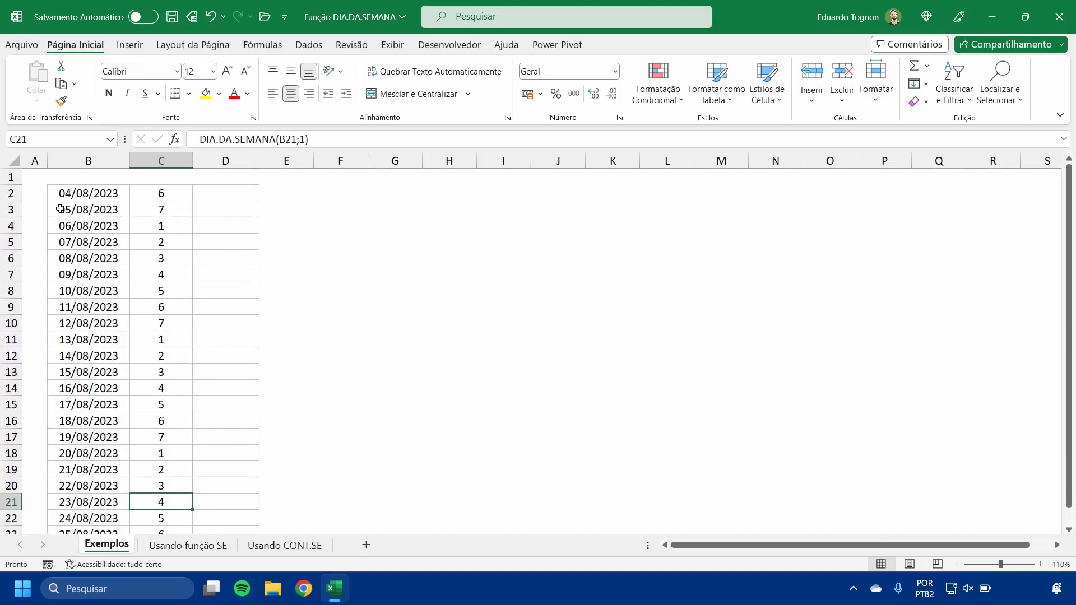
pyautogui.moveTo(15, 185); pyautogui.dragTo(39, 162)
pyautogui.moveTo(161, 185); pyautogui.dragTo(159, 524)
pyautogui.scroll(-1, 170, 487)
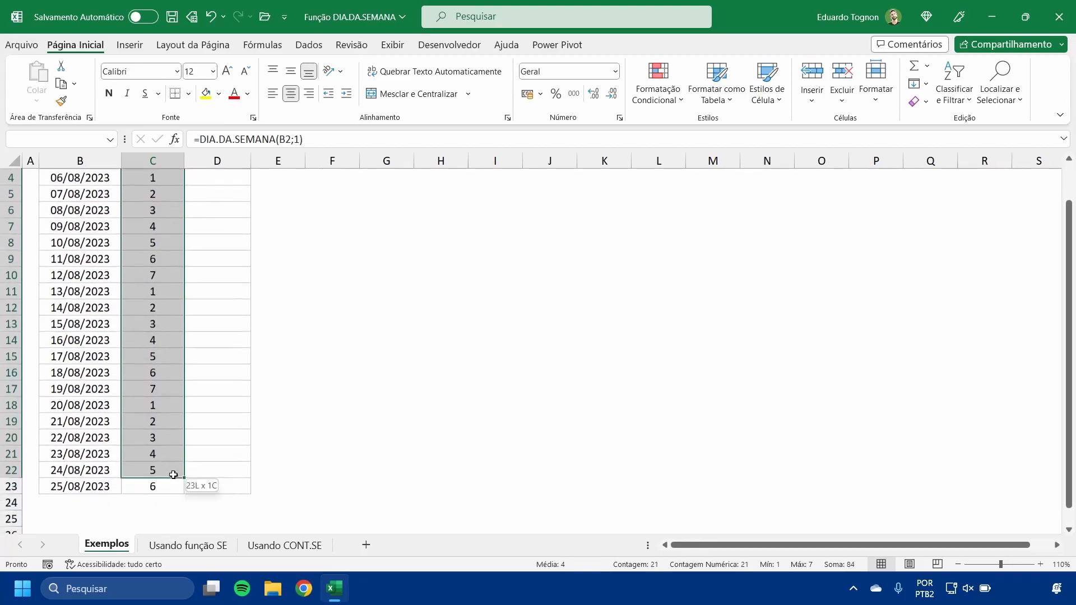
pyautogui.scroll(1, 147, 386)
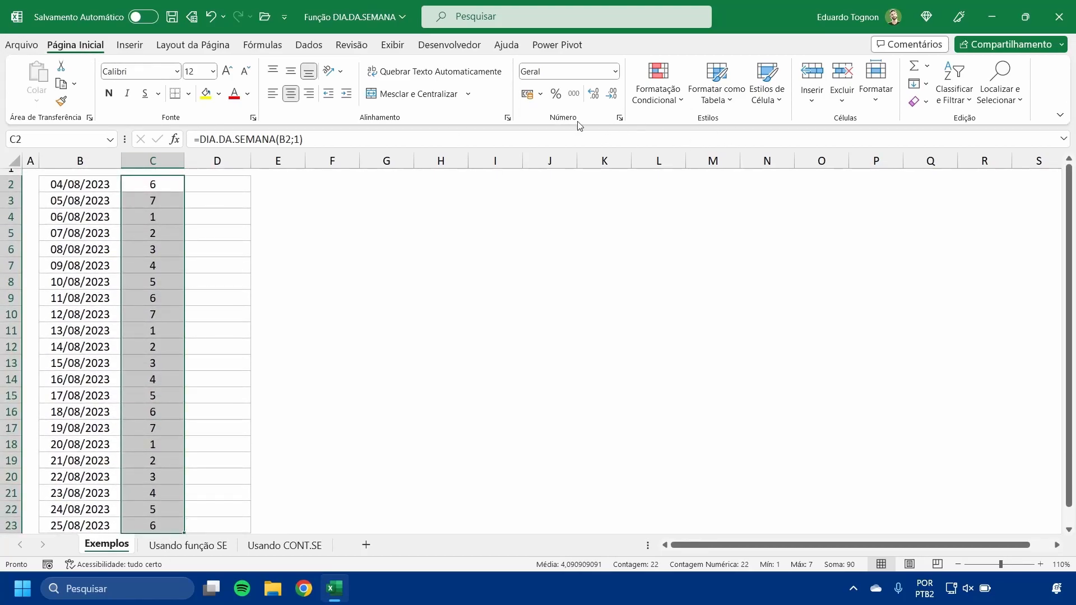
pyautogui.click(620, 118)
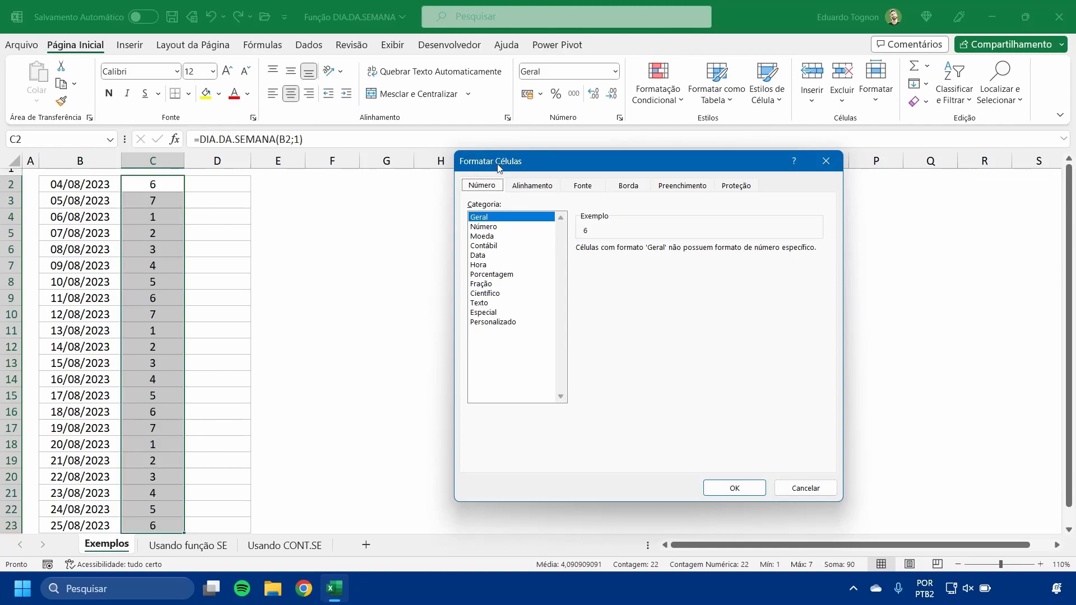
pyautogui.click(495, 322)
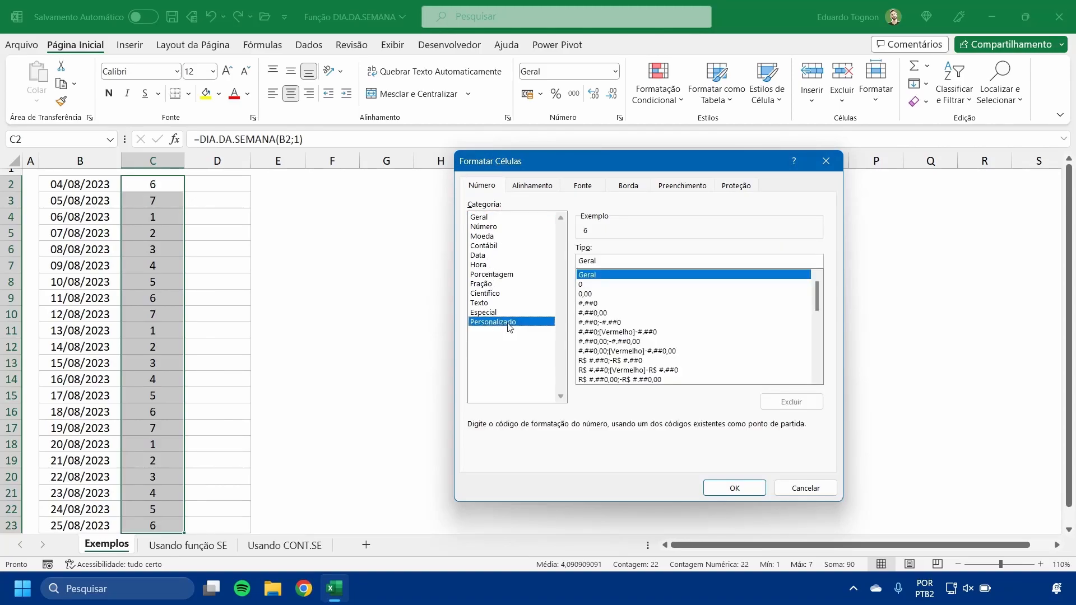
pyautogui.click(485, 257)
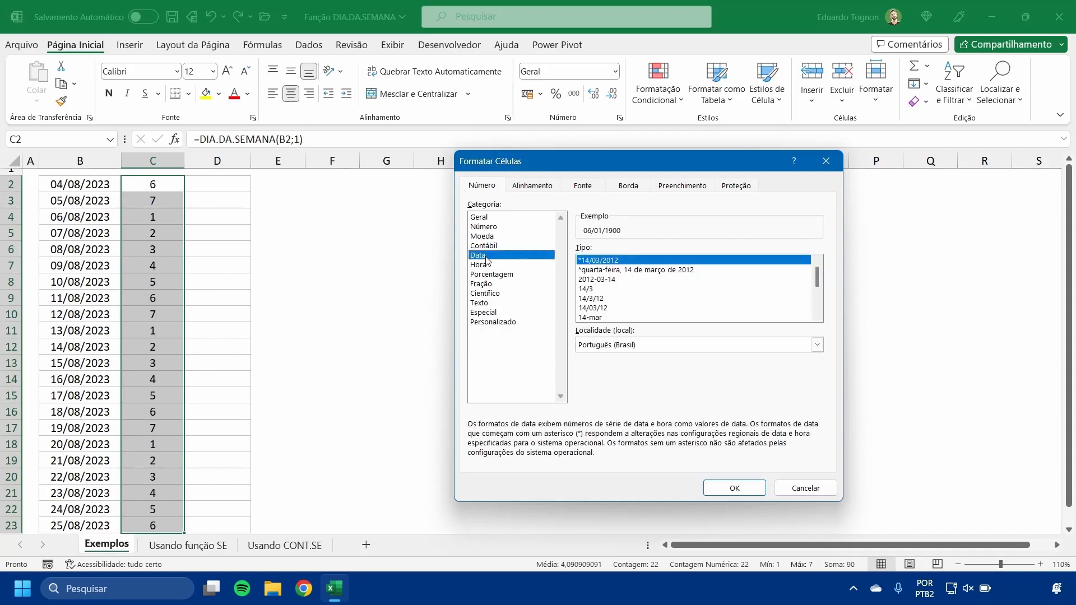
pyautogui.click(501, 322)
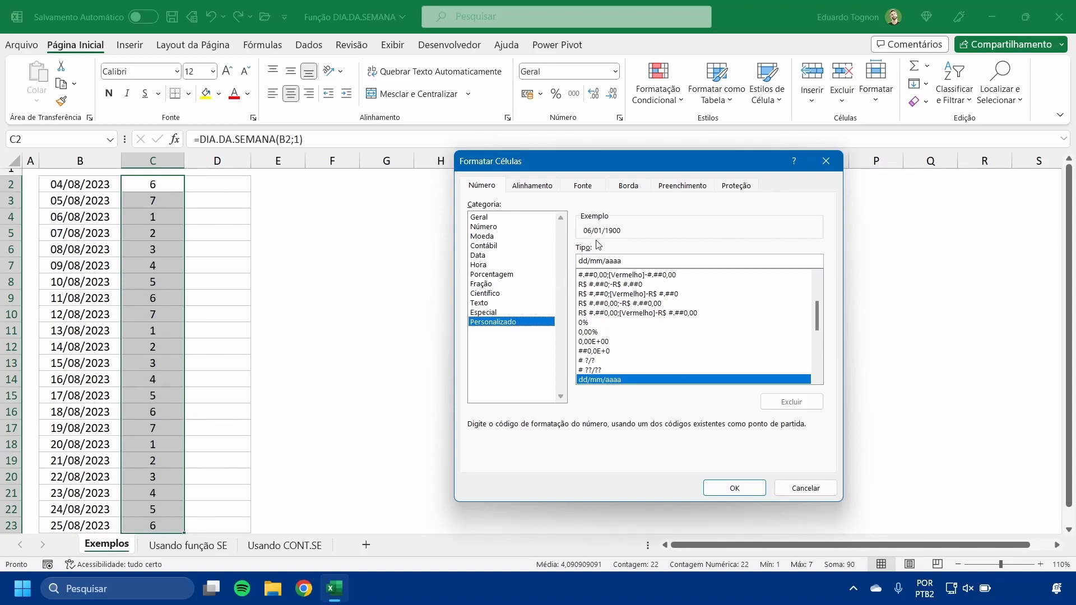
pyautogui.moveTo(625, 261); pyautogui.dragTo(577, 261)
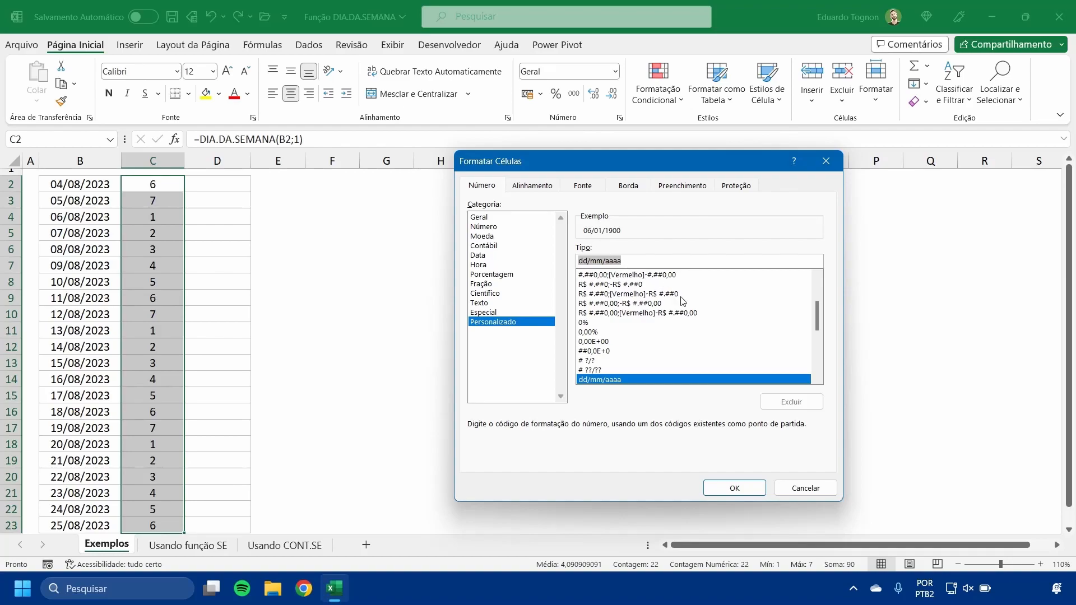
pyautogui.moveTo(814, 311); pyautogui.dragTo(818, 284)
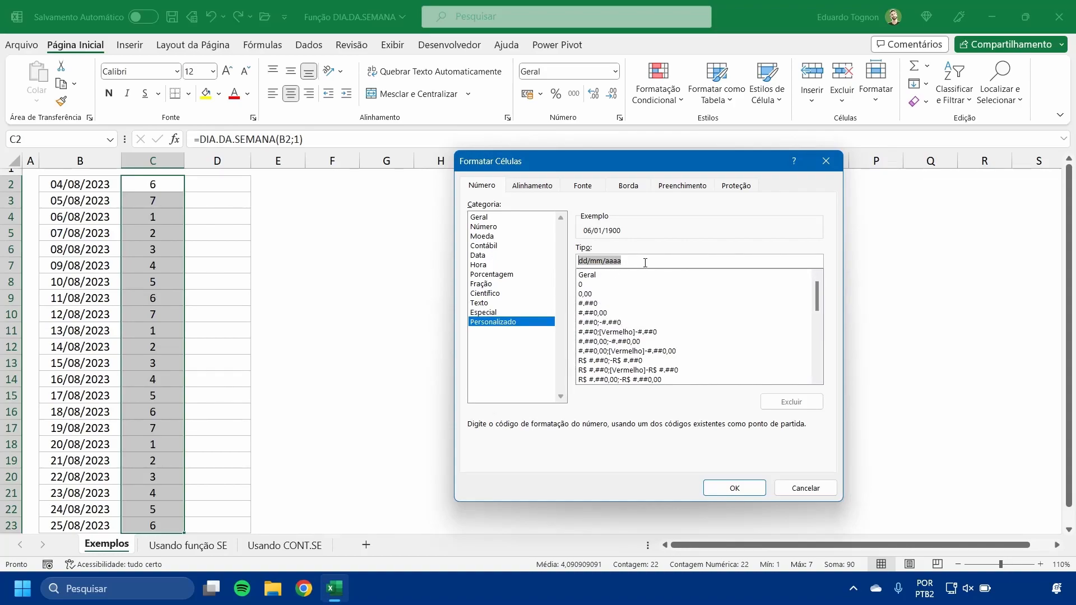
pyautogui.press('BackSpace')
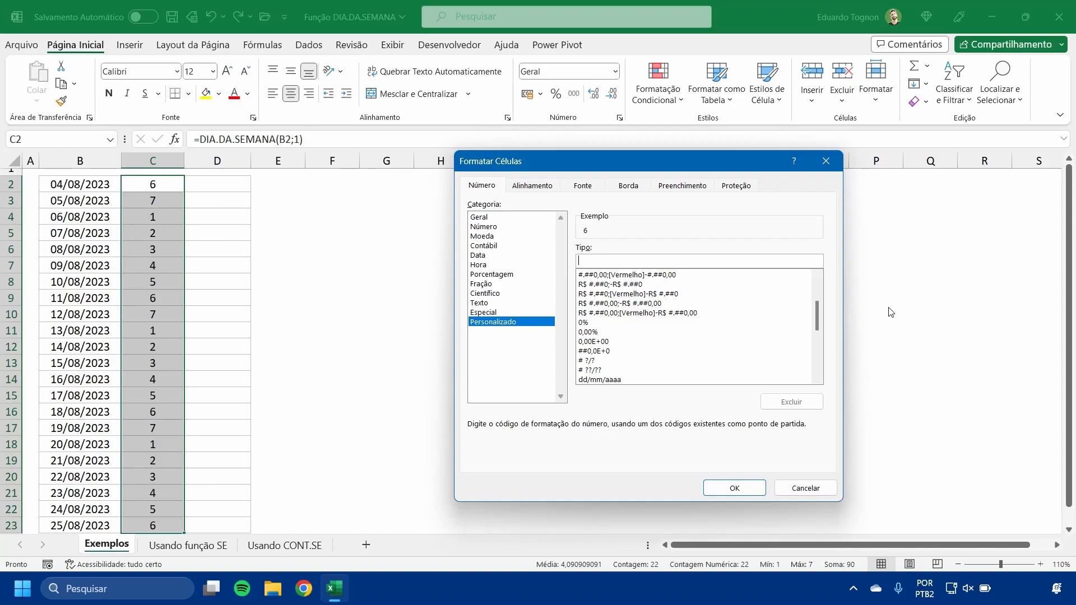
pyautogui.write('dd')
pyautogui.write('d')
pyautogui.click(726, 487)
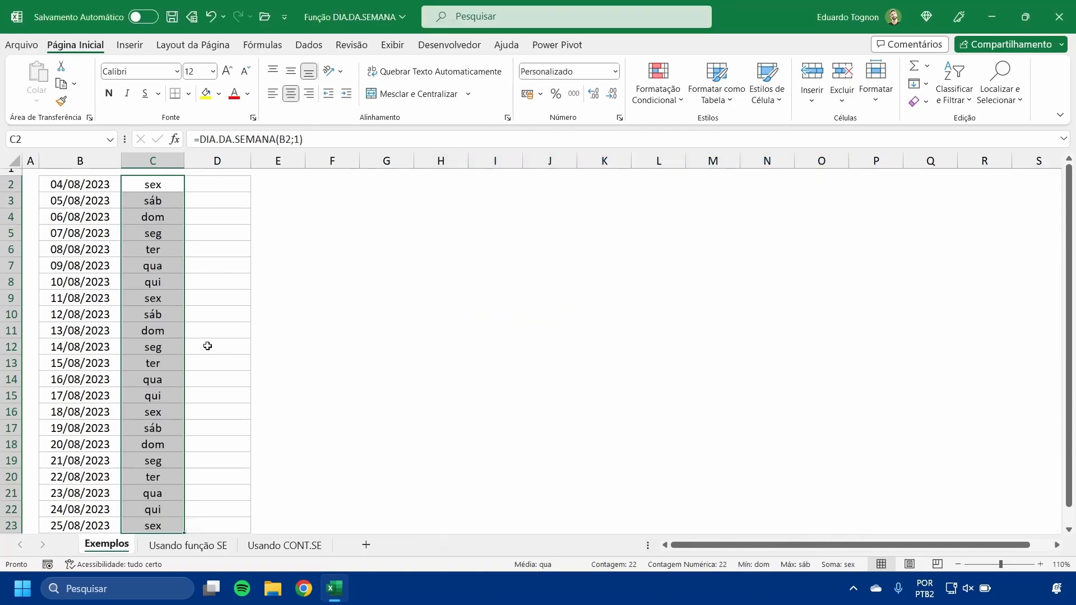
# Step: Enter the test formula =2*C2 in cell F2 to multiply the formatted weekday value
pyautogui.click(168, 200)
pyautogui.click(167, 179)
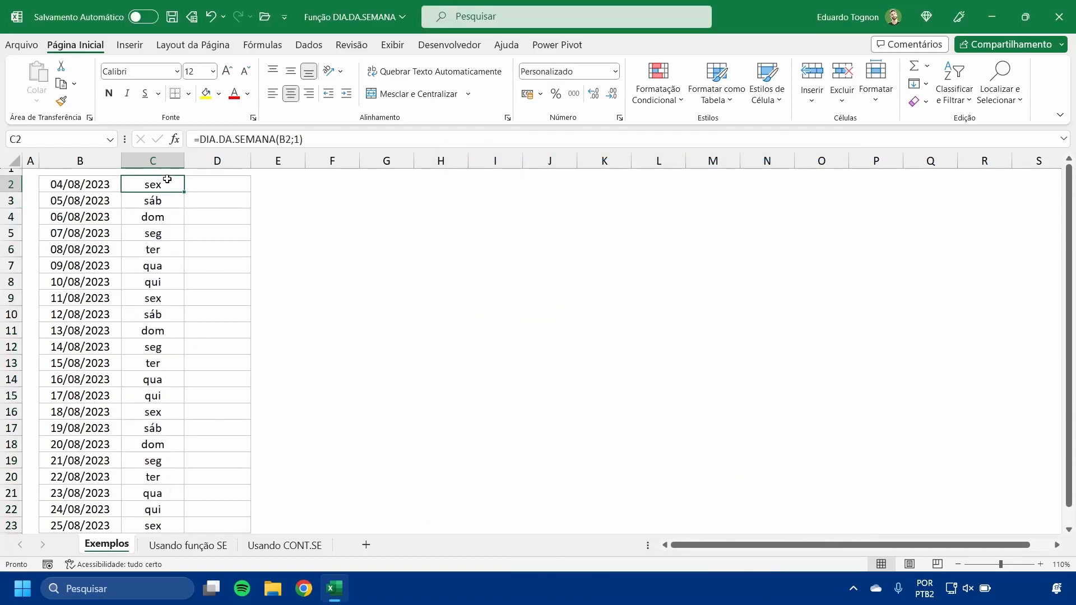
pyautogui.click(167, 227)
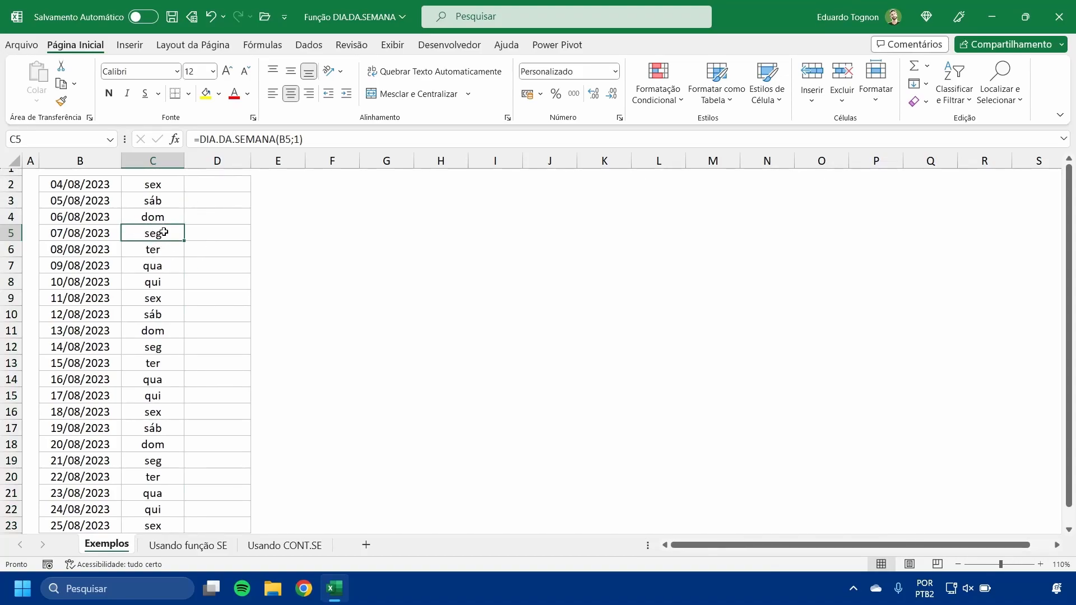
pyautogui.click(141, 178)
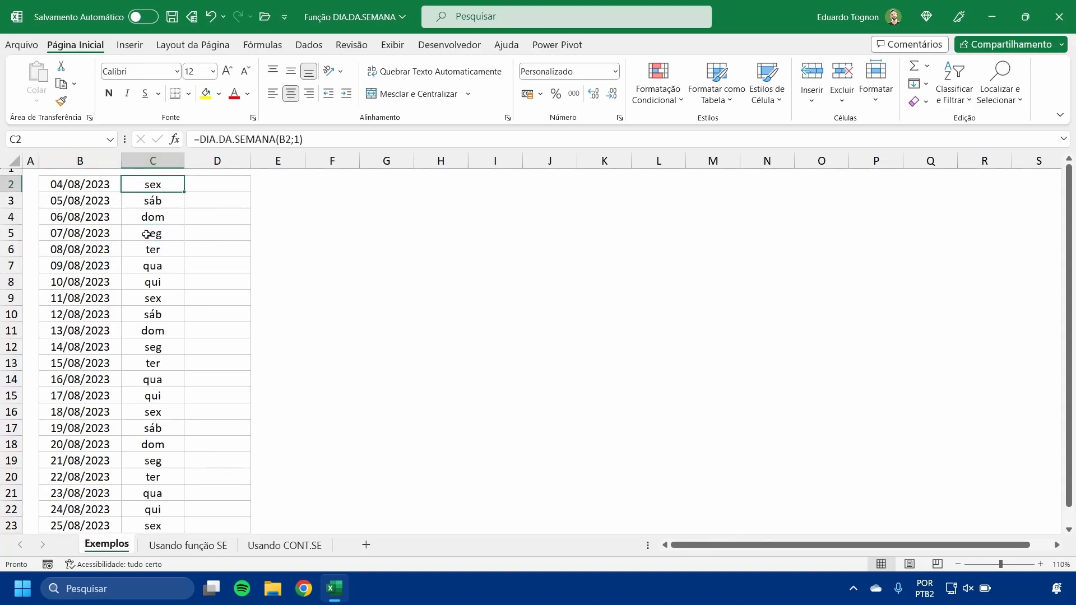
pyautogui.click(339, 186)
pyautogui.write('=2*')
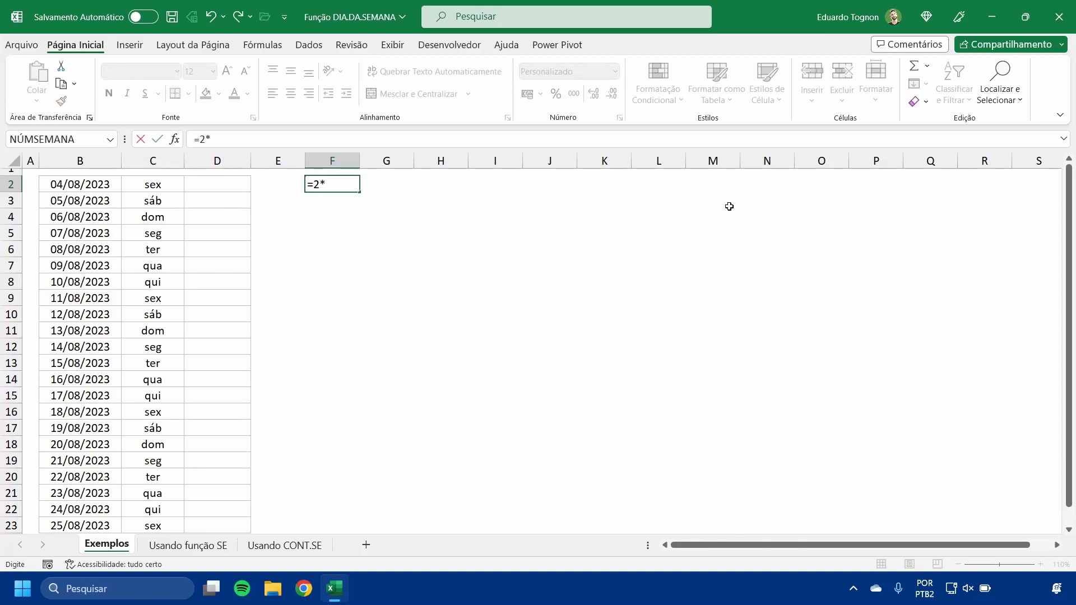
pyautogui.click(170, 183)
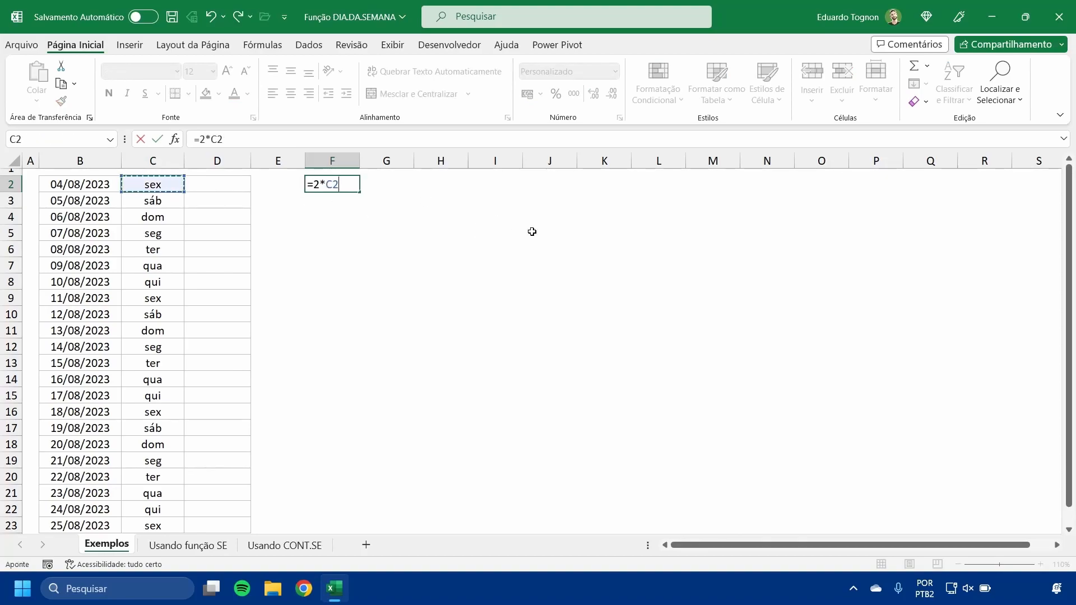
pyautogui.press('Return')
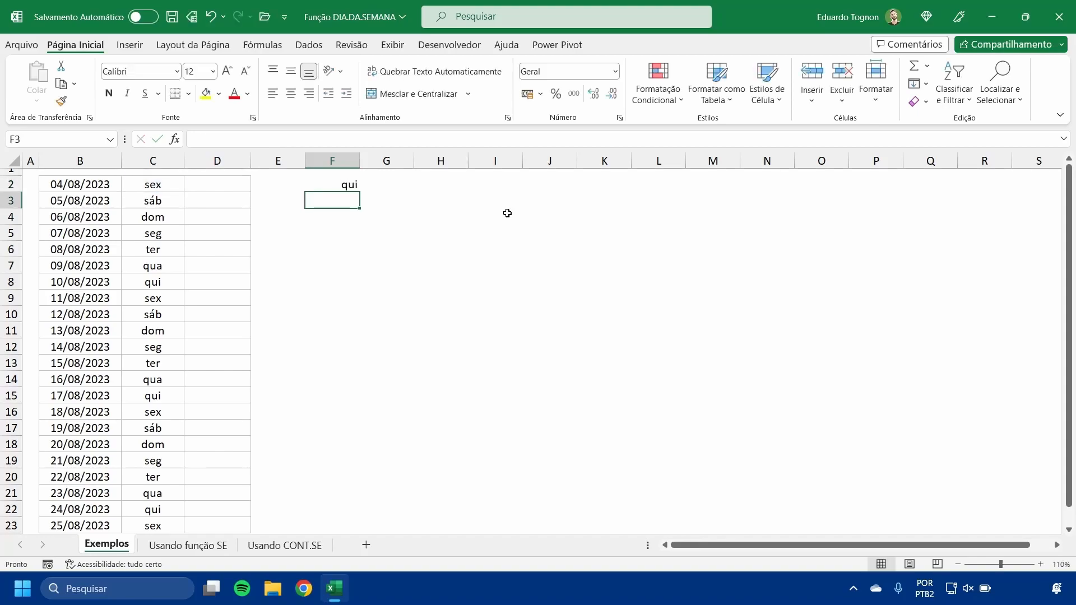
pyautogui.click(331, 182)
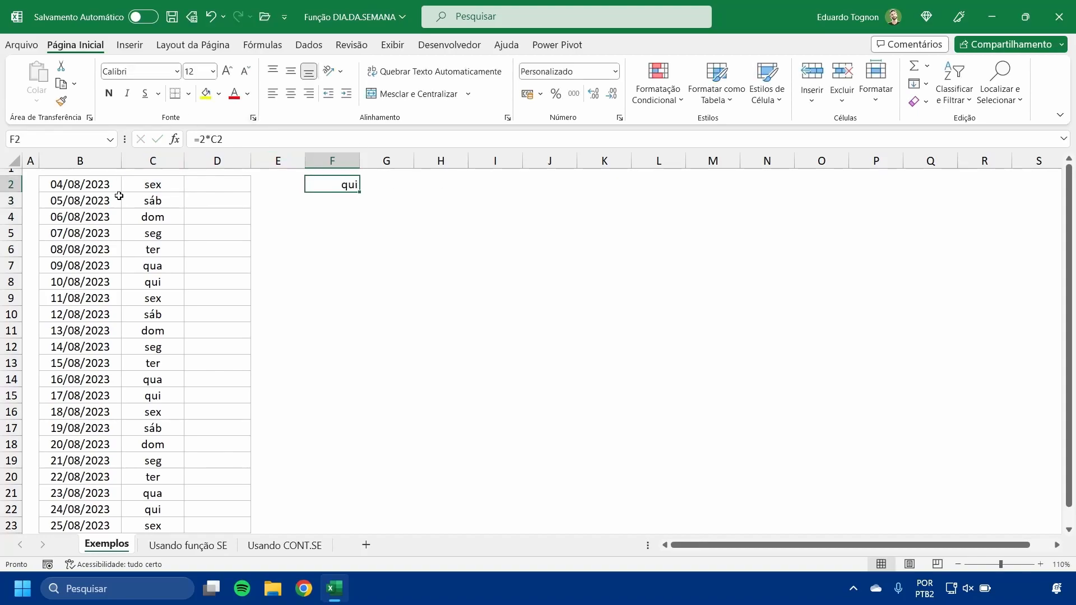
# Step: Set the number format of cell F2 to Geral and widen column D
pyautogui.click(615, 71)
pyautogui.click(572, 96)
pyautogui.moveTo(250, 160); pyautogui.dragTo(299, 161)
# Step: Enter =DIA.DA.SEMANA(B2) in cell D2, leaving out the optional return type argument
pyautogui.click(269, 189)
pyautogui.write('=')
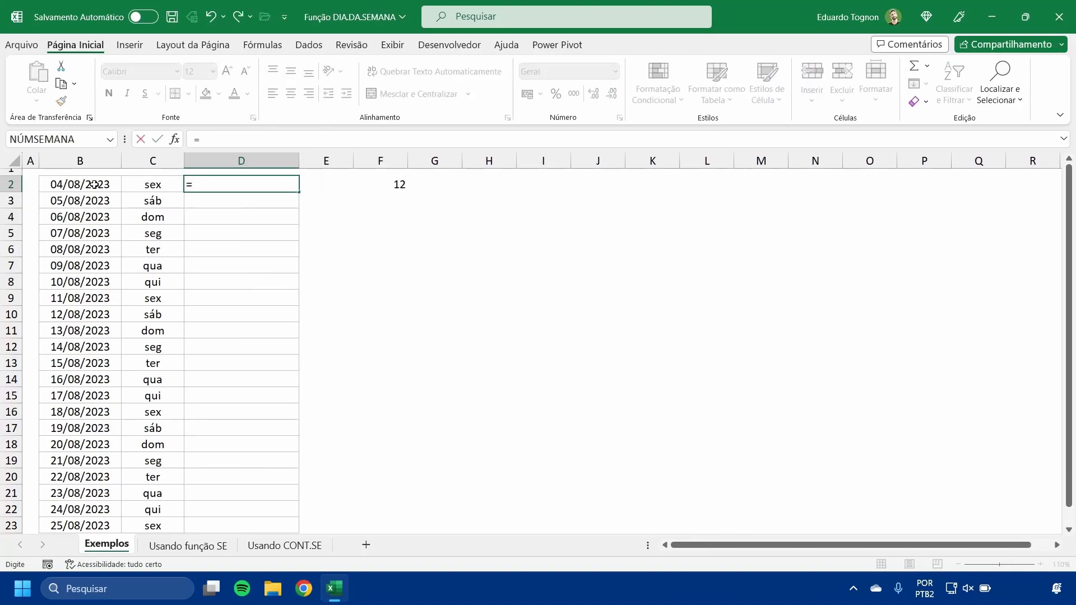
pyautogui.write('d')
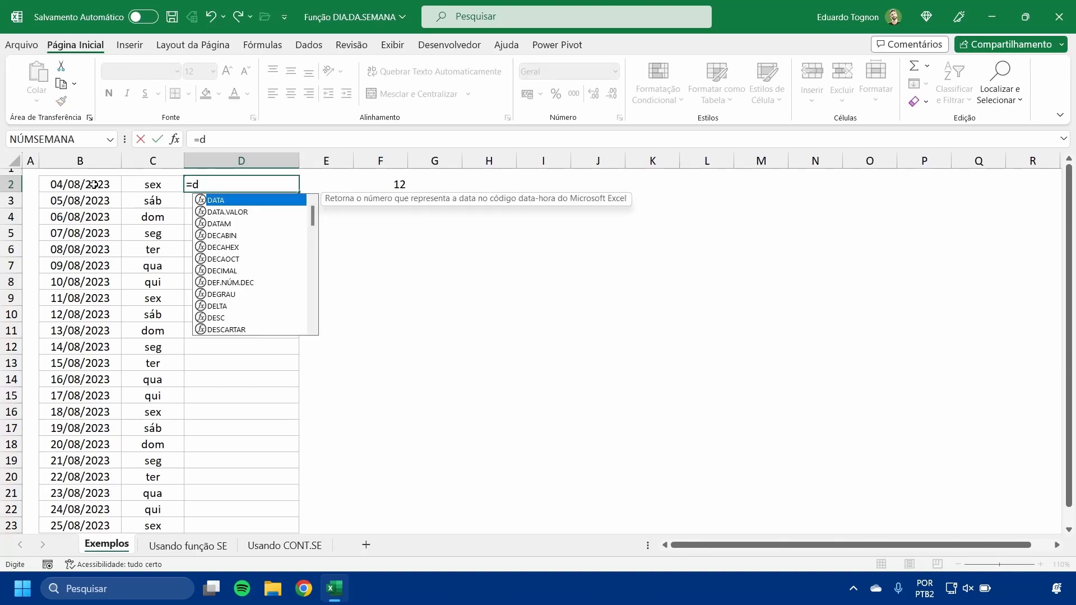
pyautogui.write('ia.d')
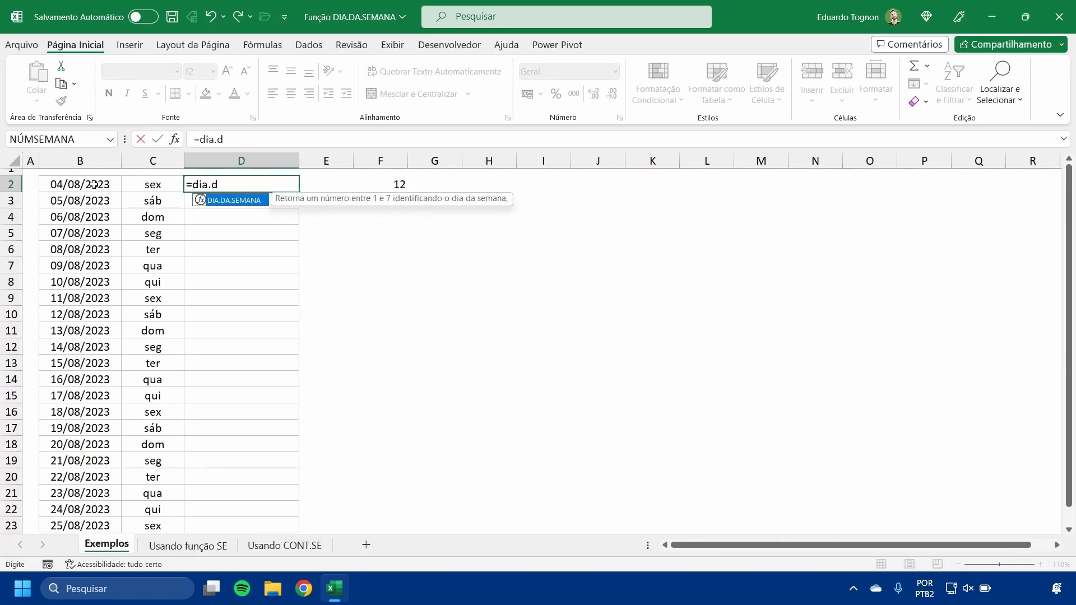
pyautogui.press('Tab')
pyautogui.click(84, 182)
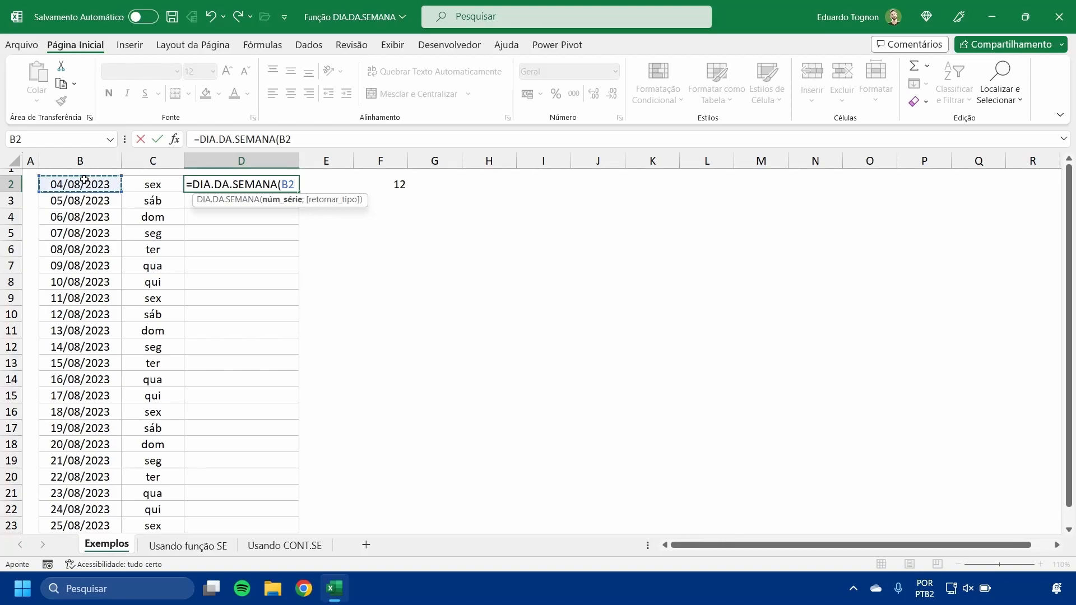
pyautogui.write(')')
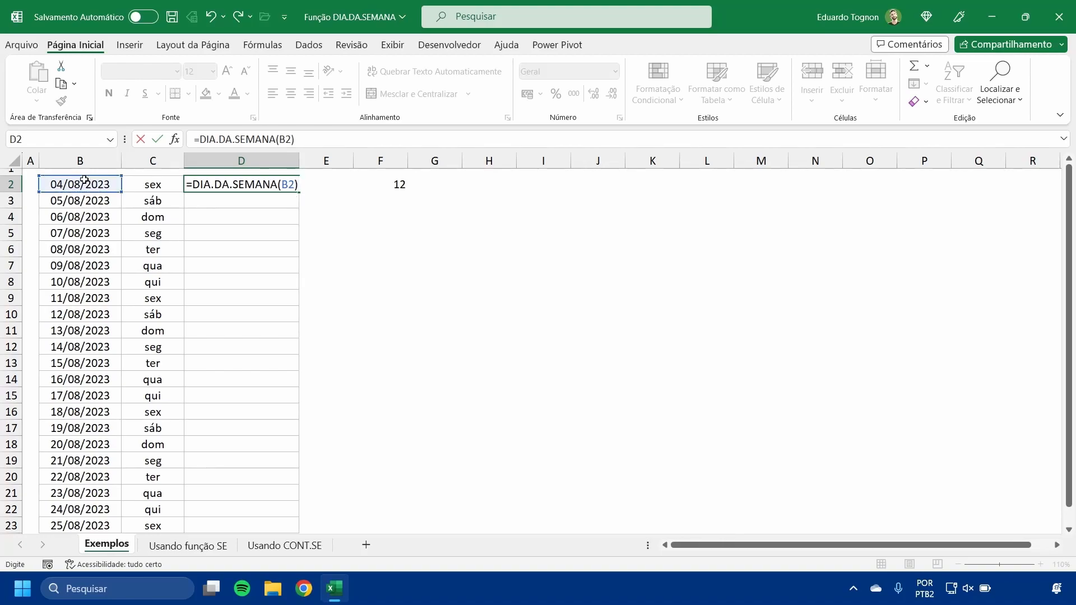
pyautogui.press('Return')
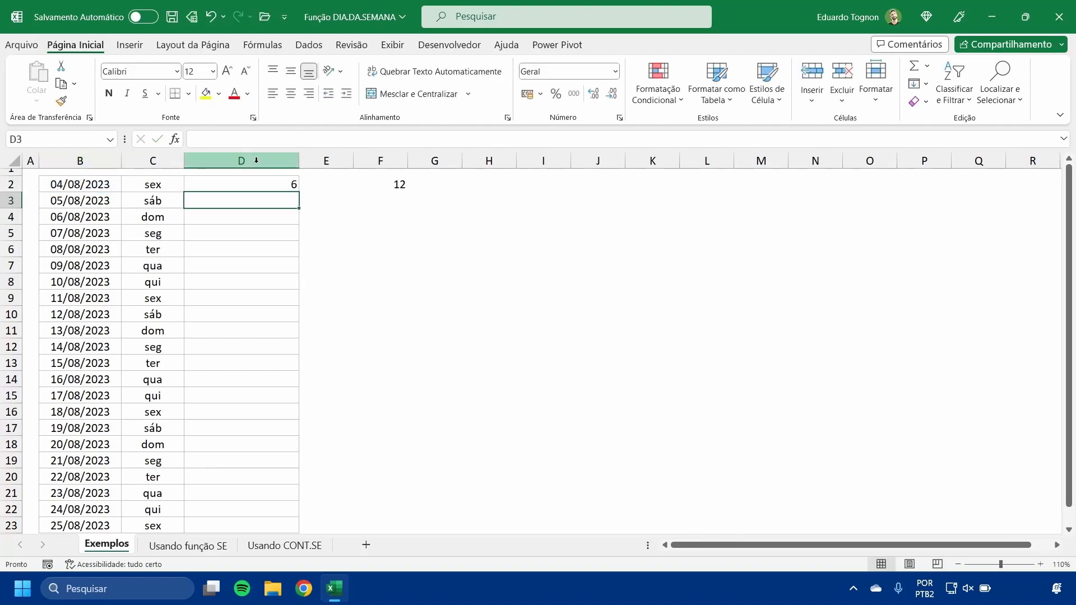
# Step: Centre the contents of column D horizontally and fill the D2 formula down to D23
pyautogui.click(222, 162)
pyautogui.click(291, 93)
pyautogui.click(252, 185)
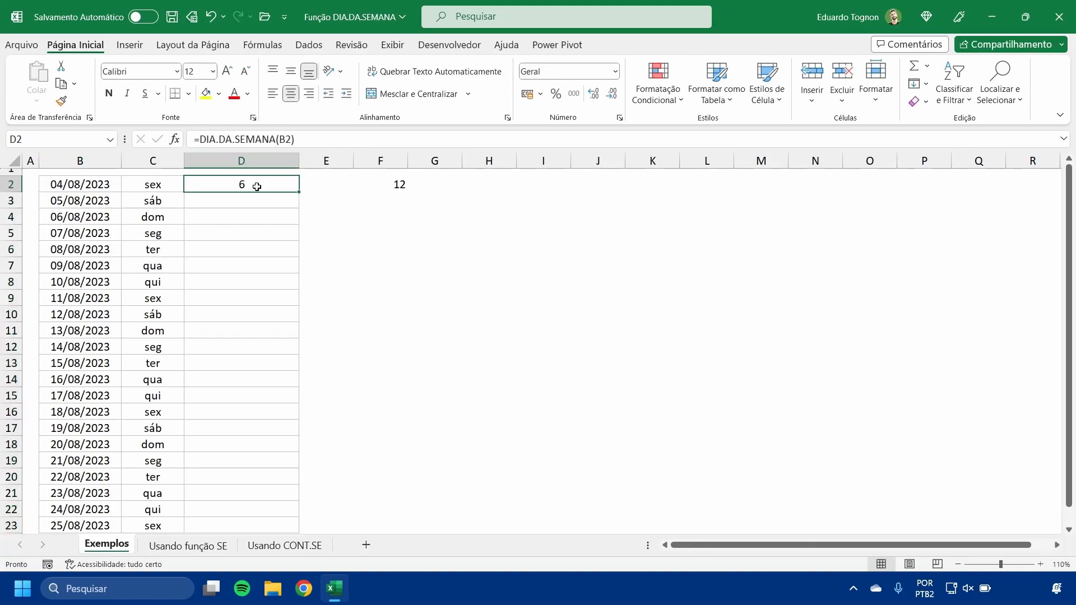
pyautogui.doubleClick(299, 193)
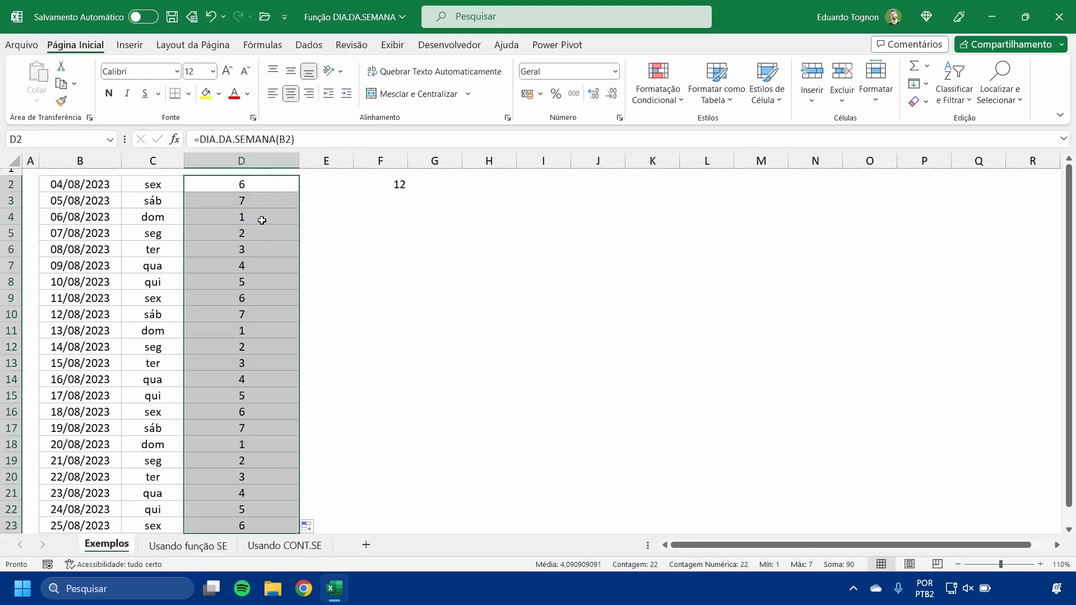
# Step: Apply the custom number format dddd to the weekday numbers in D2:D23
pyautogui.click(619, 119)
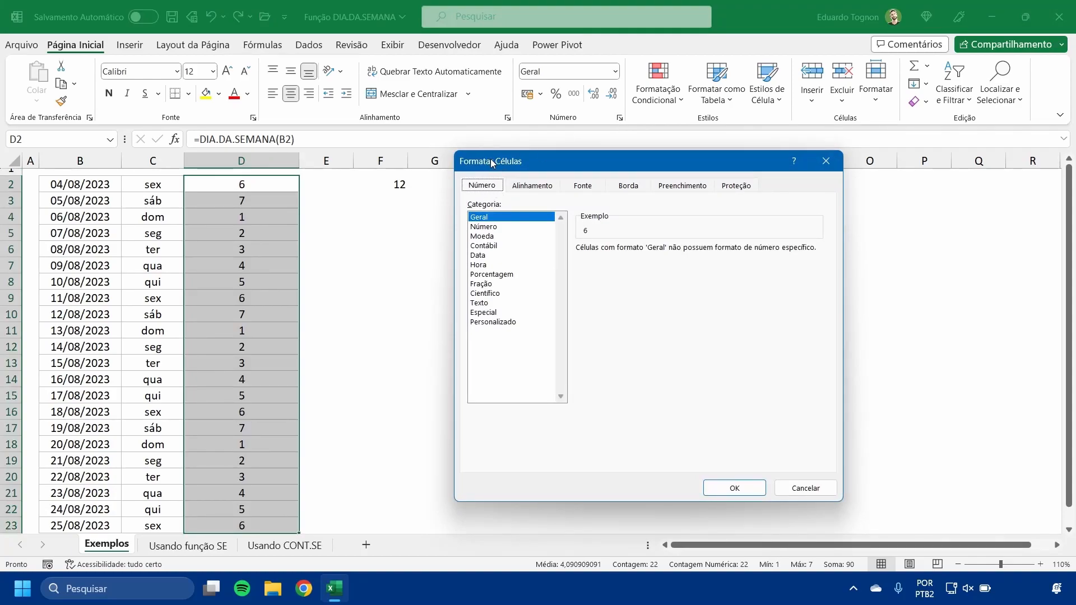
pyautogui.click(500, 322)
pyautogui.doubleClick(588, 259)
pyautogui.write('dddd')
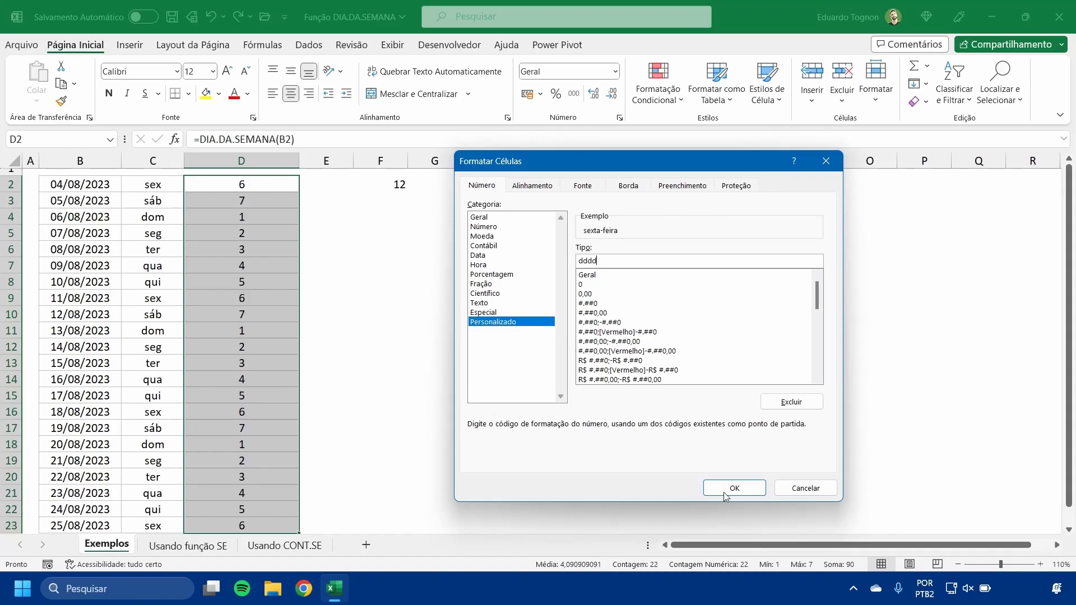
pyautogui.click(748, 491)
pyautogui.click(254, 182)
pyautogui.click(253, 266)
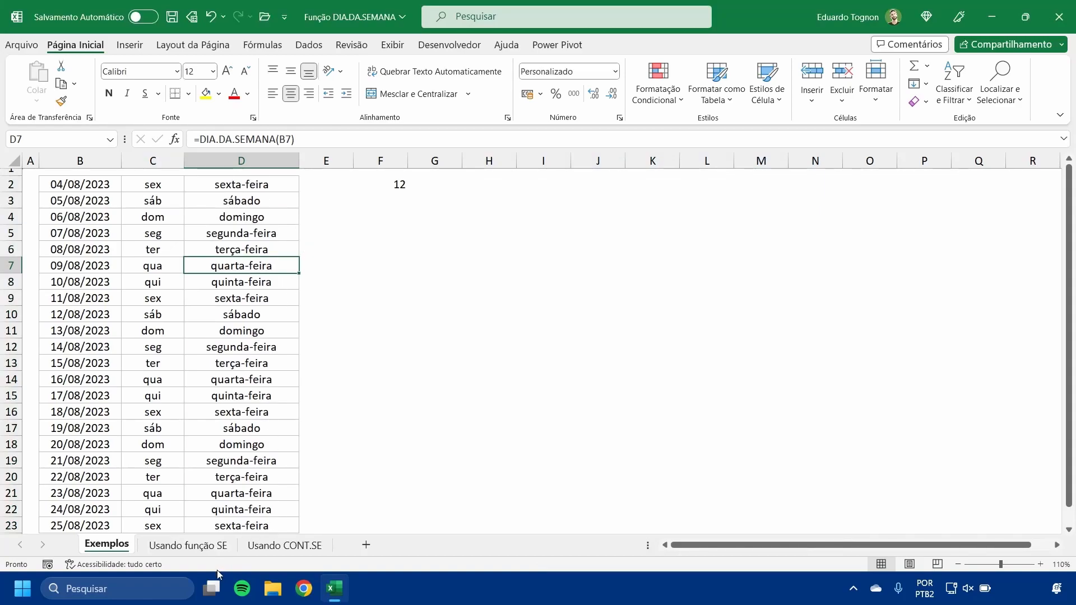
# Step: Open the Usando função SE worksheet and select cell D3, the first ADICIONAL cell of the first table
pyautogui.click(188, 545)
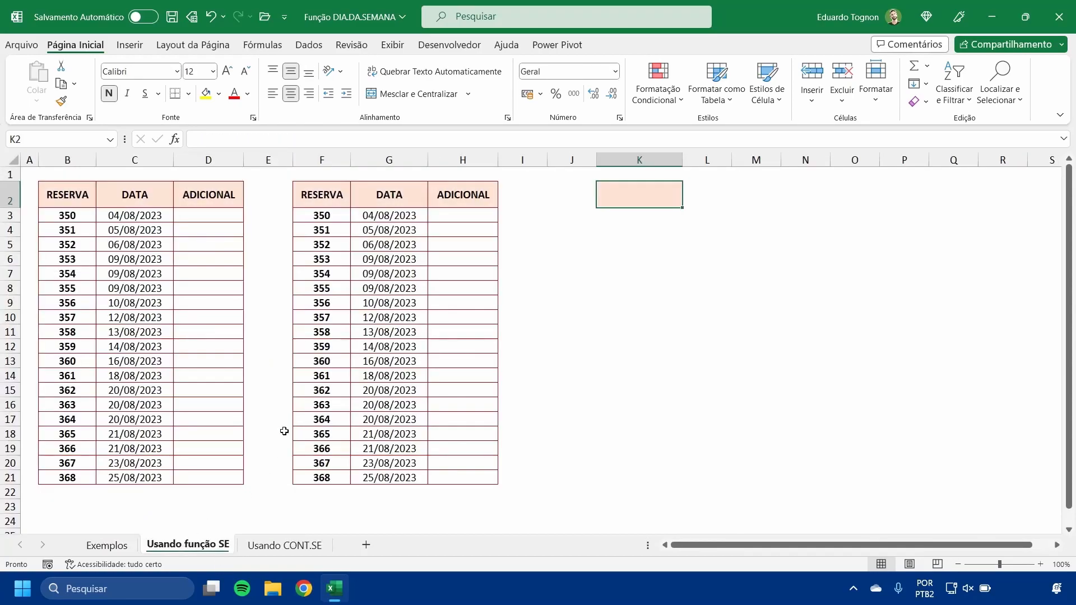
pyautogui.click(211, 217)
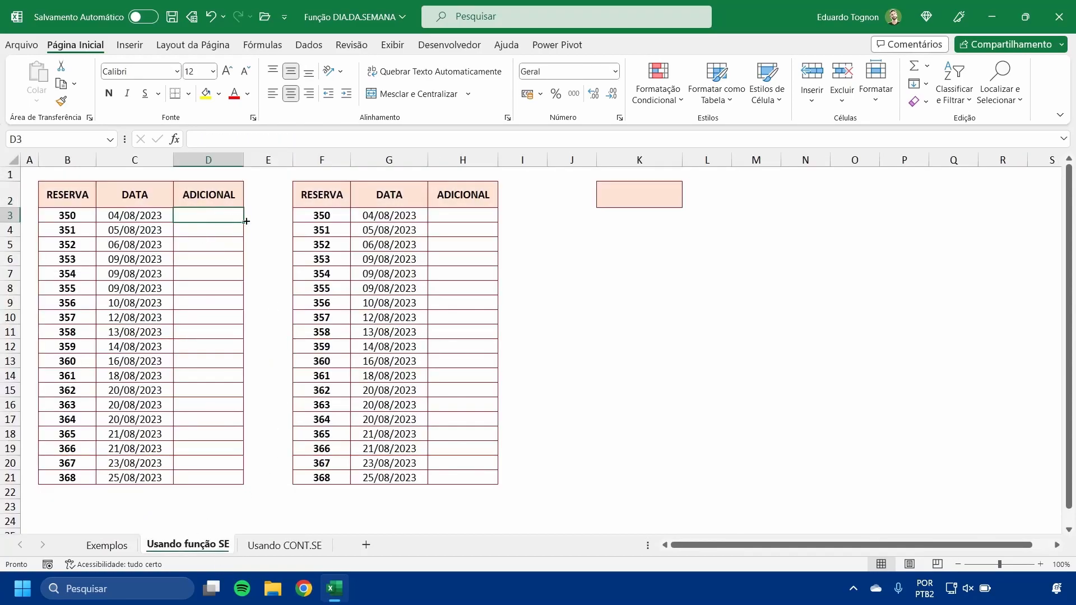
pyautogui.click(1040, 564)
pyautogui.click(1041, 564)
pyautogui.scroll(1, 804, 428)
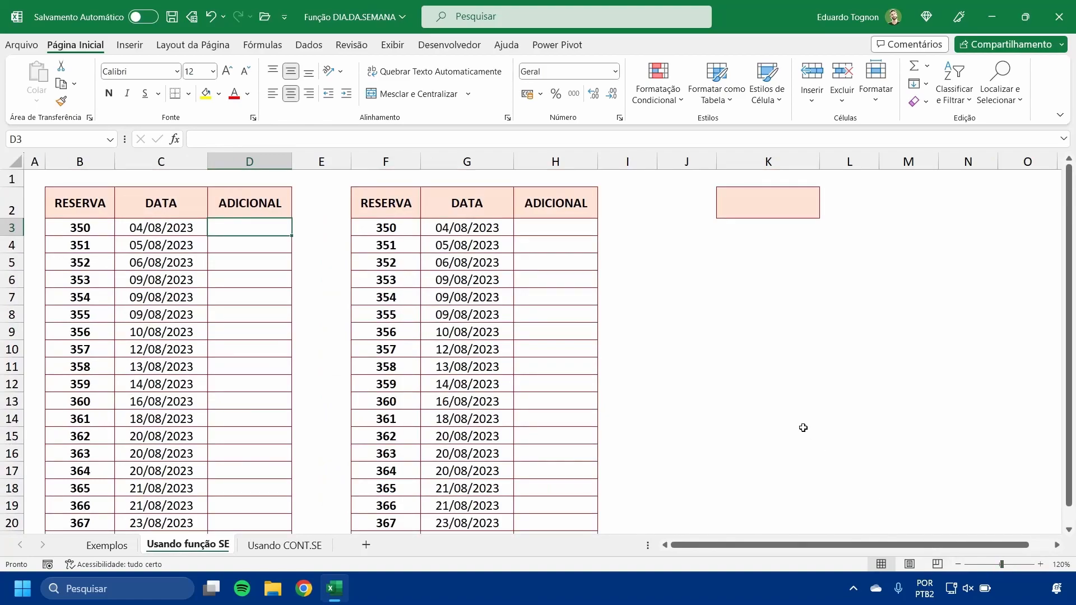
pyautogui.click(958, 564)
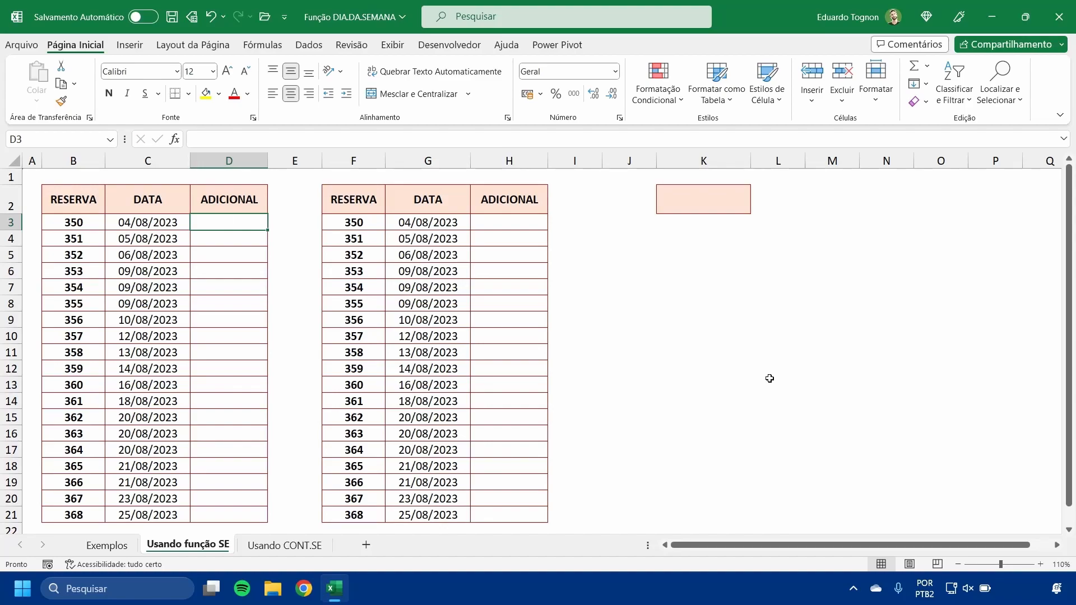
# Step: Enter =SE(DIA.DA.SEMANA(C3)=1;"SIM";"") in cell D3 to flag reservations that fall on a Sunday
pyautogui.write('=')
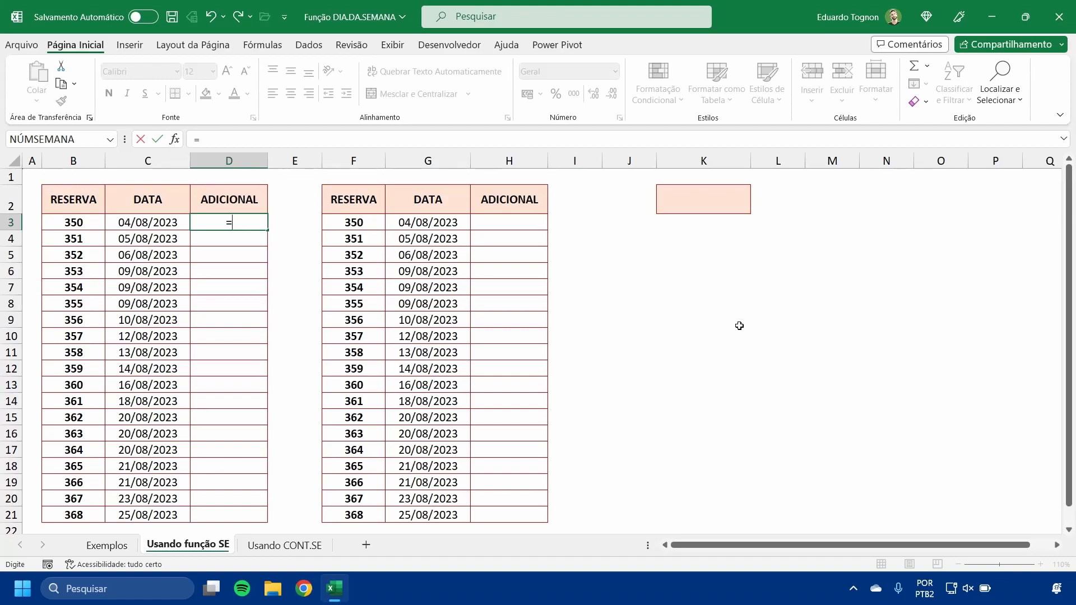
pyautogui.write('SE(')
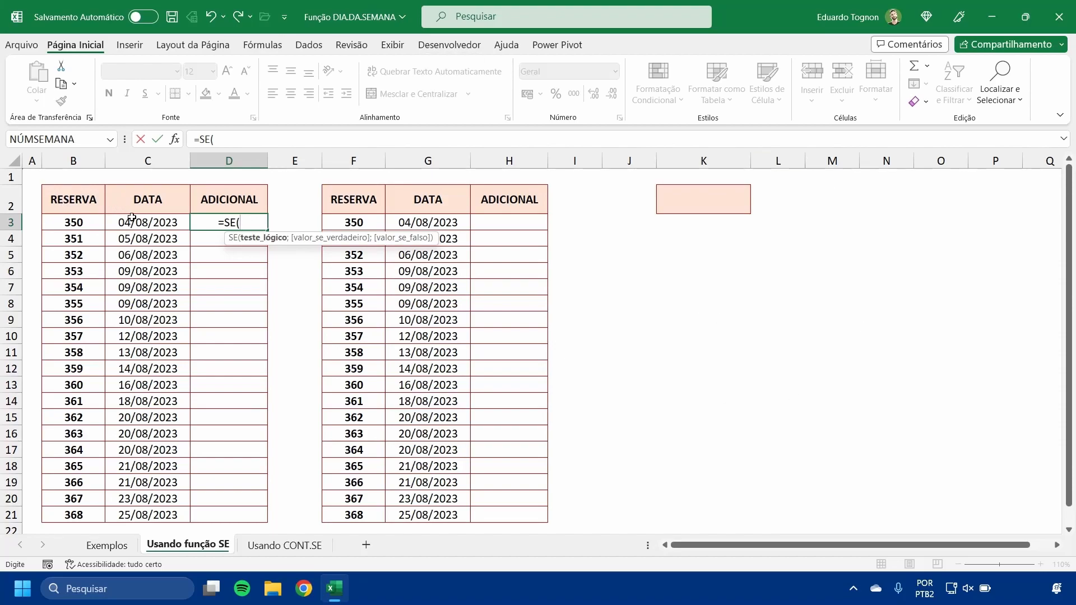
pyautogui.write('IA.DA')
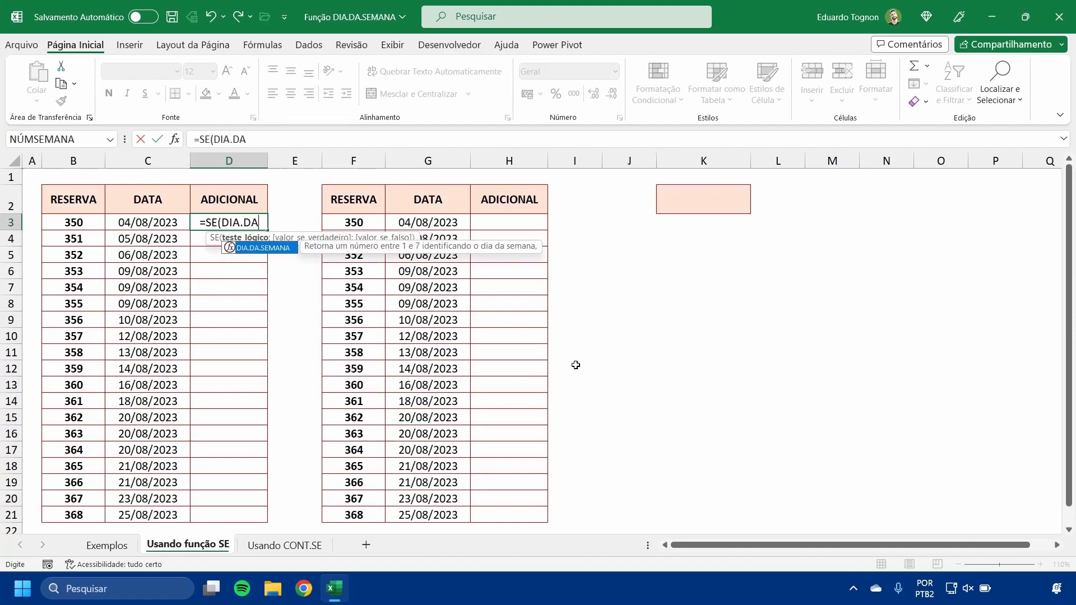
pyautogui.press('Tab')
pyautogui.click(110, 224)
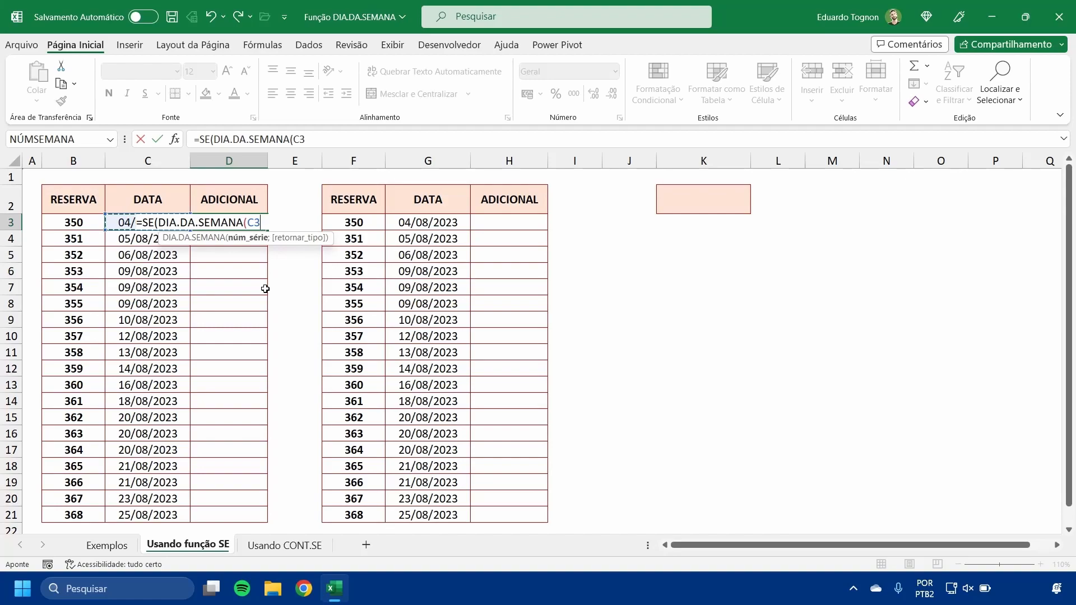
pyautogui.write(')')
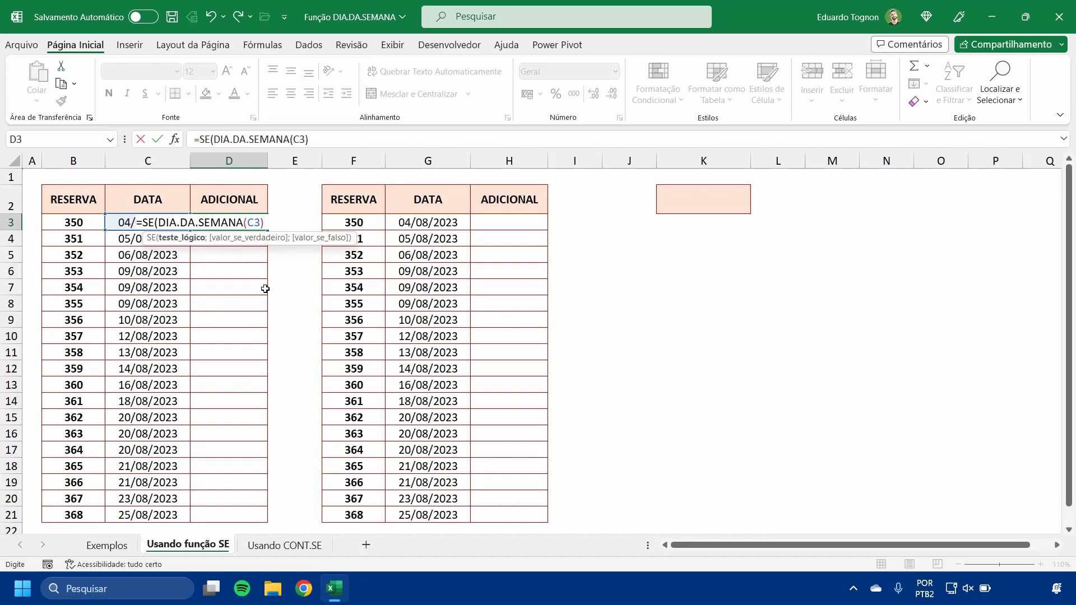
pyautogui.write('=1;')
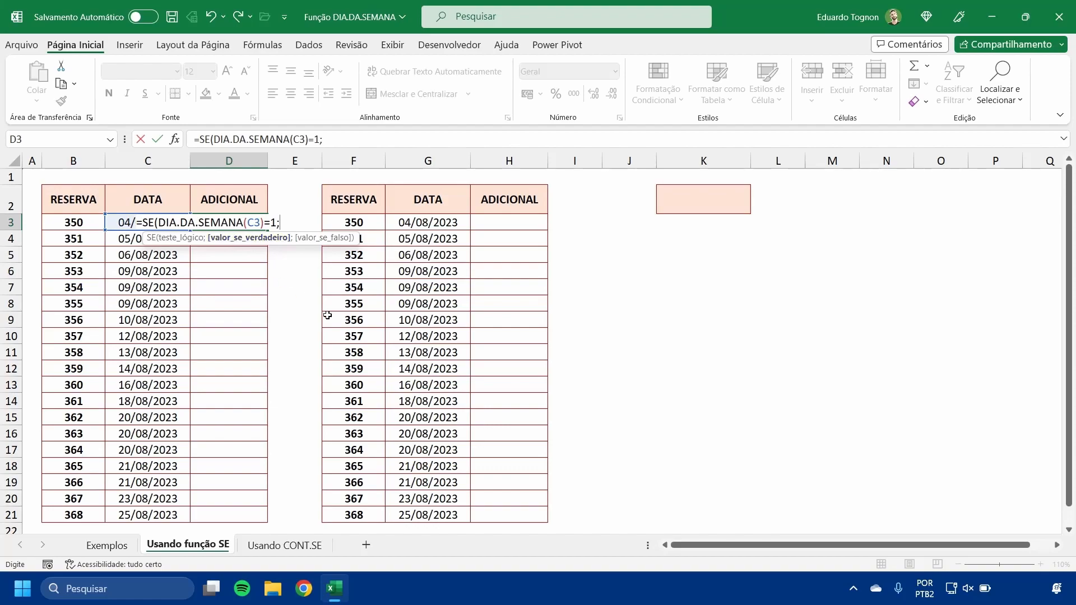
pyautogui.write('"SIM";')
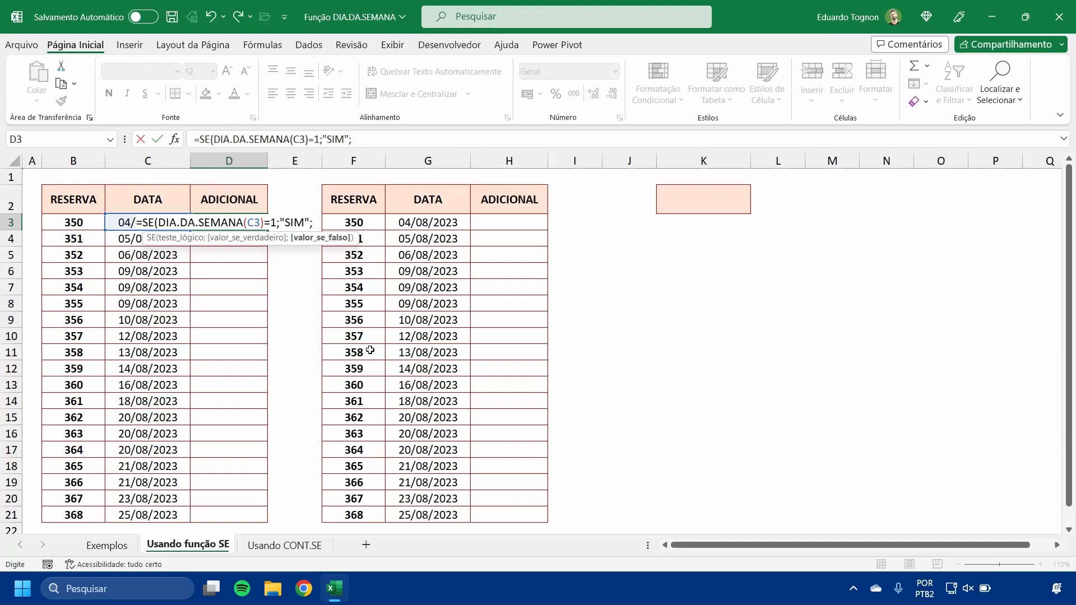
pyautogui.write('""')
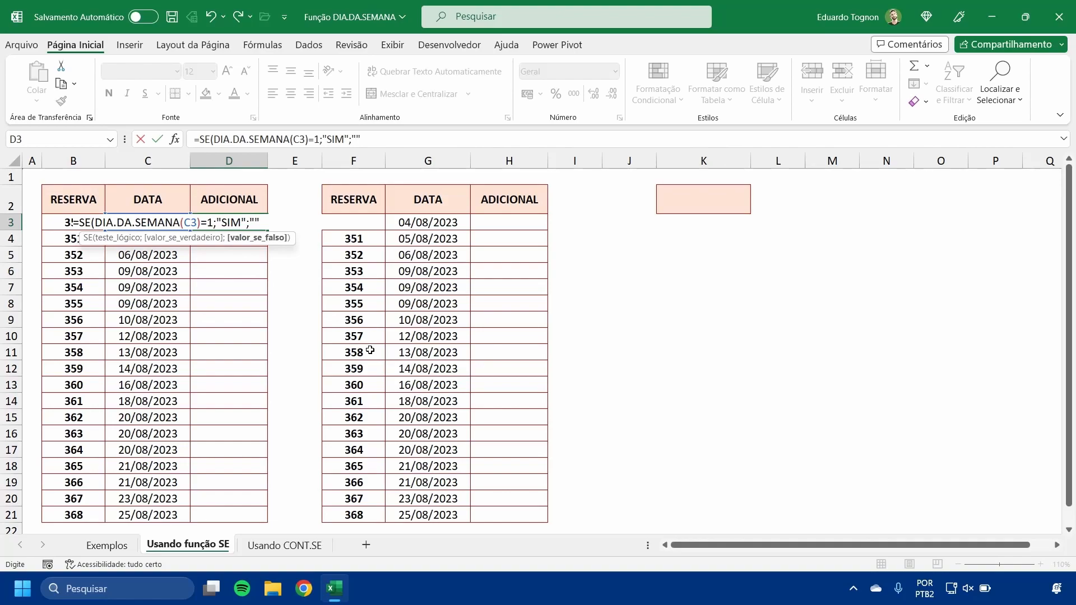
pyautogui.write(')')
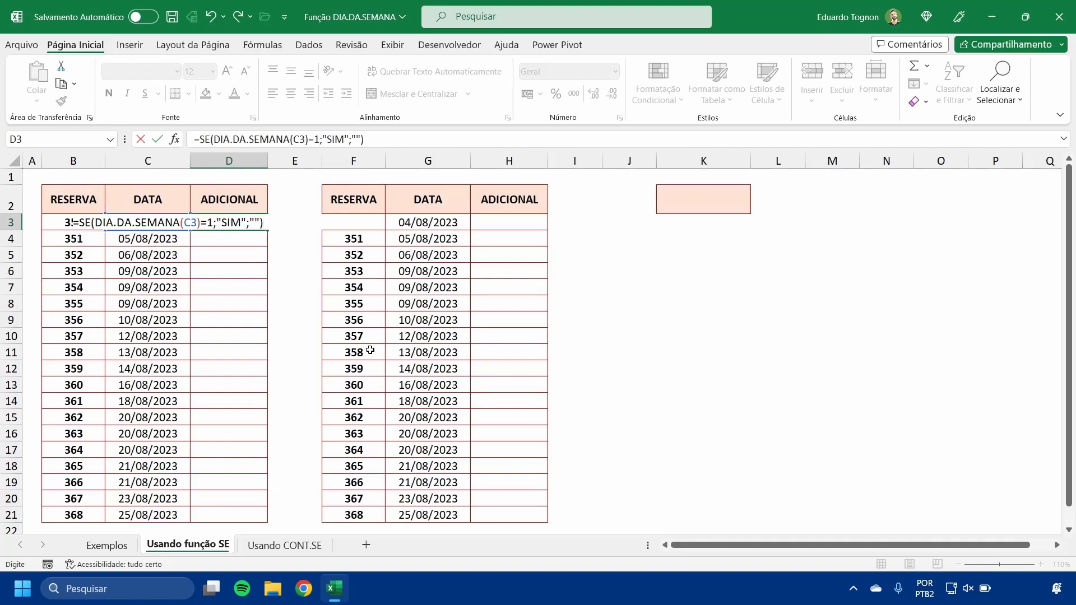
pyautogui.press('Return')
# Step: Fill the D3 formula down the first table's ADICIONAL column to D21 and check the flagged dates
pyautogui.click(218, 220)
pyautogui.click(126, 222)
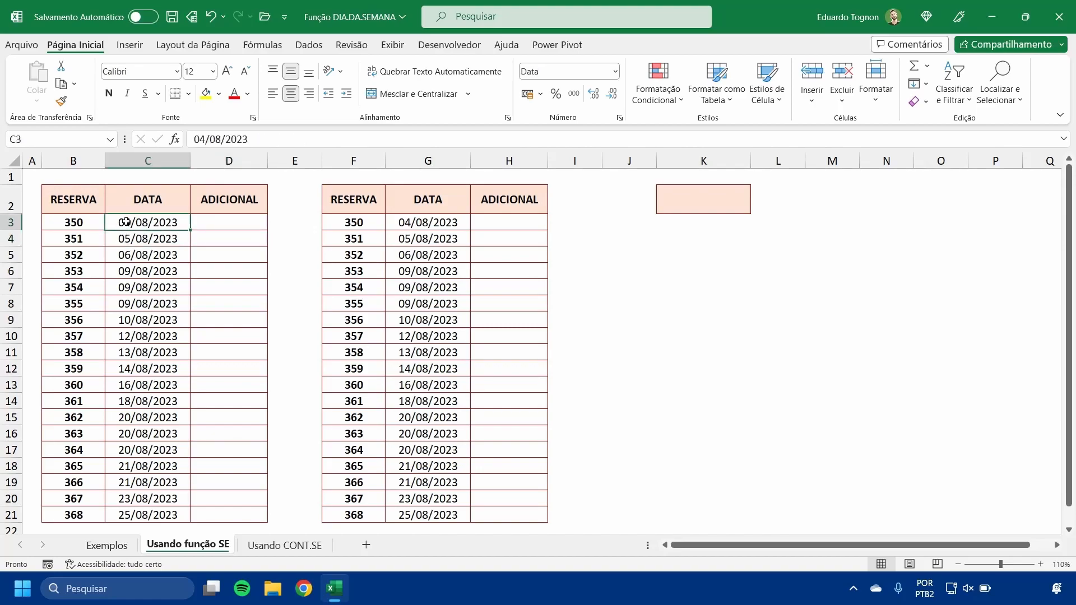
pyautogui.click(244, 218)
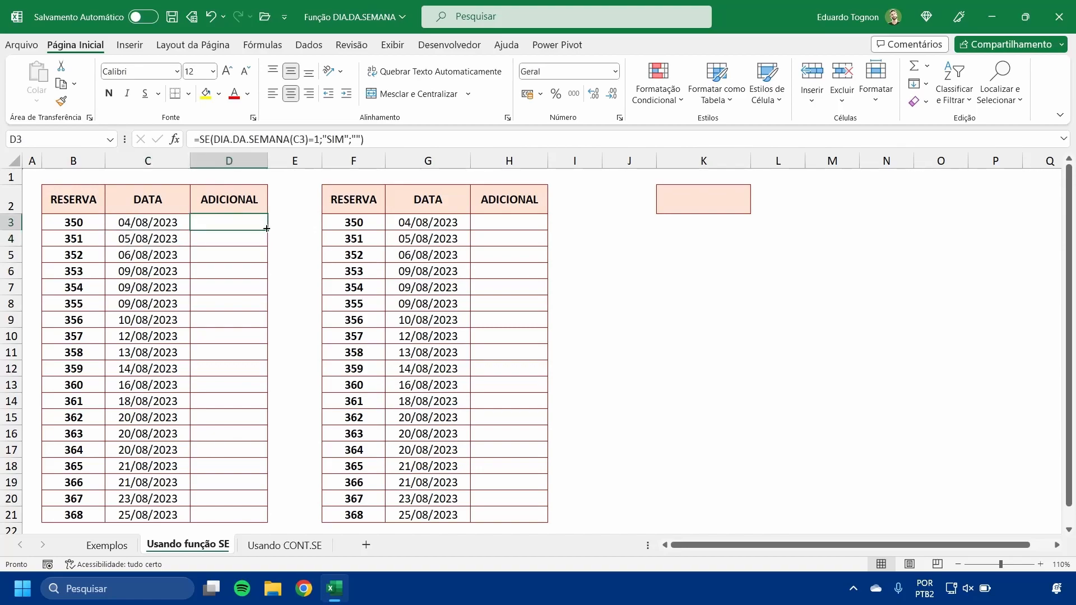
pyautogui.moveTo(266, 228); pyautogui.dragTo(250, 515)
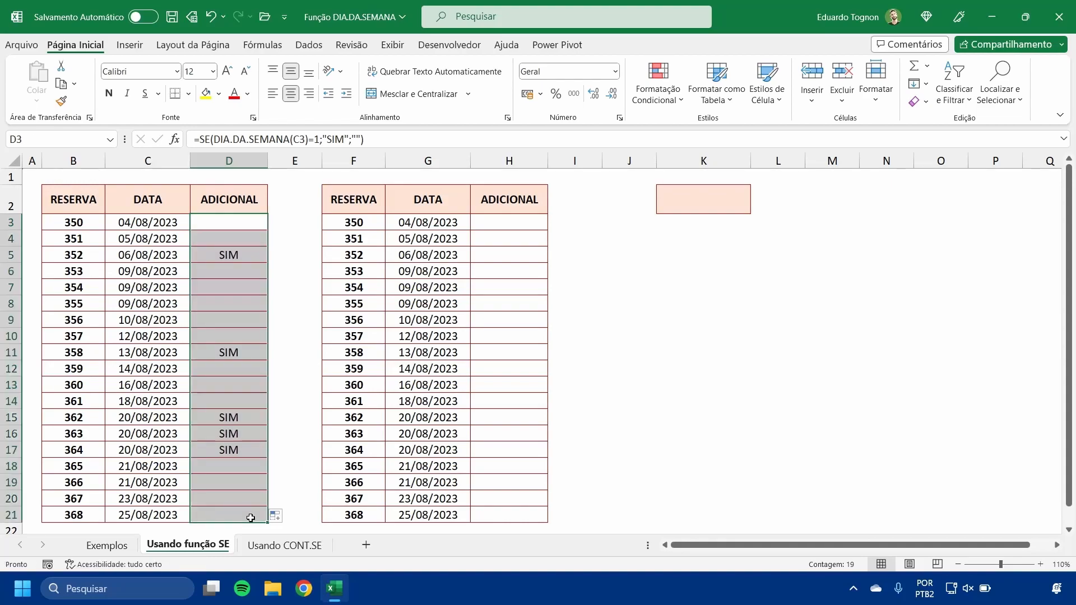
pyautogui.click(158, 253)
pyautogui.click(172, 353)
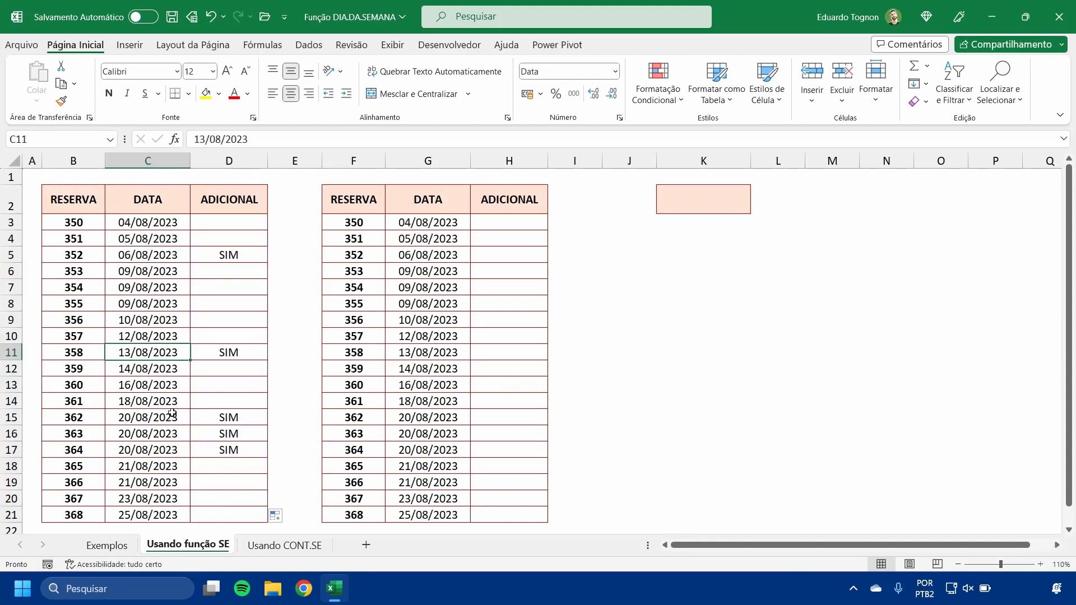
pyautogui.moveTo(172, 415); pyautogui.dragTo(173, 449)
pyautogui.moveTo(228, 416); pyautogui.dragTo(230, 449)
pyautogui.click(232, 364)
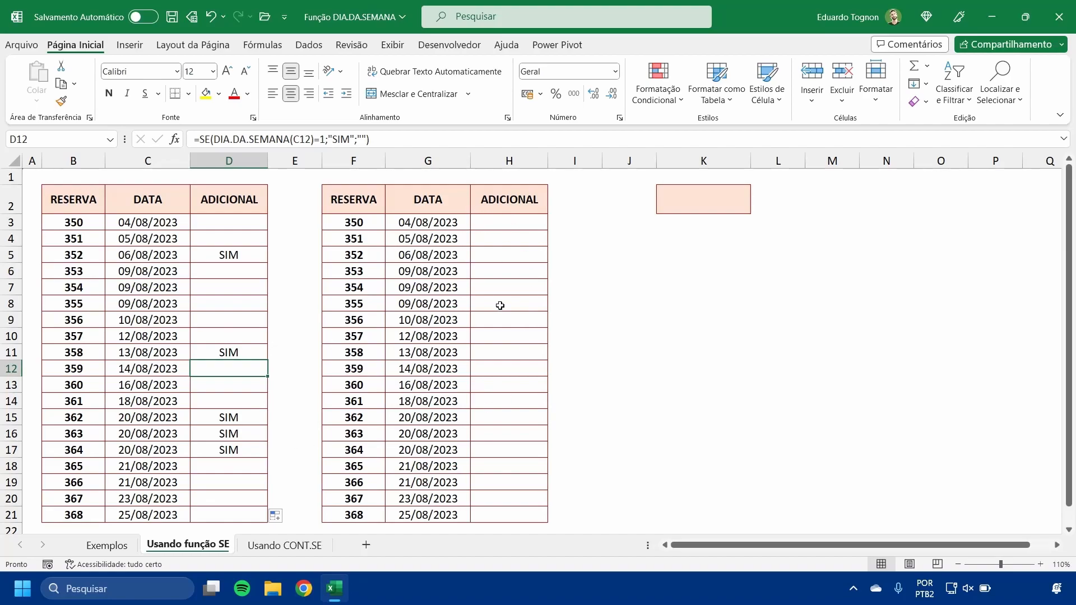
# Step: Enter the weekday number 1 in the shaded cell K2
pyautogui.click(720, 189)
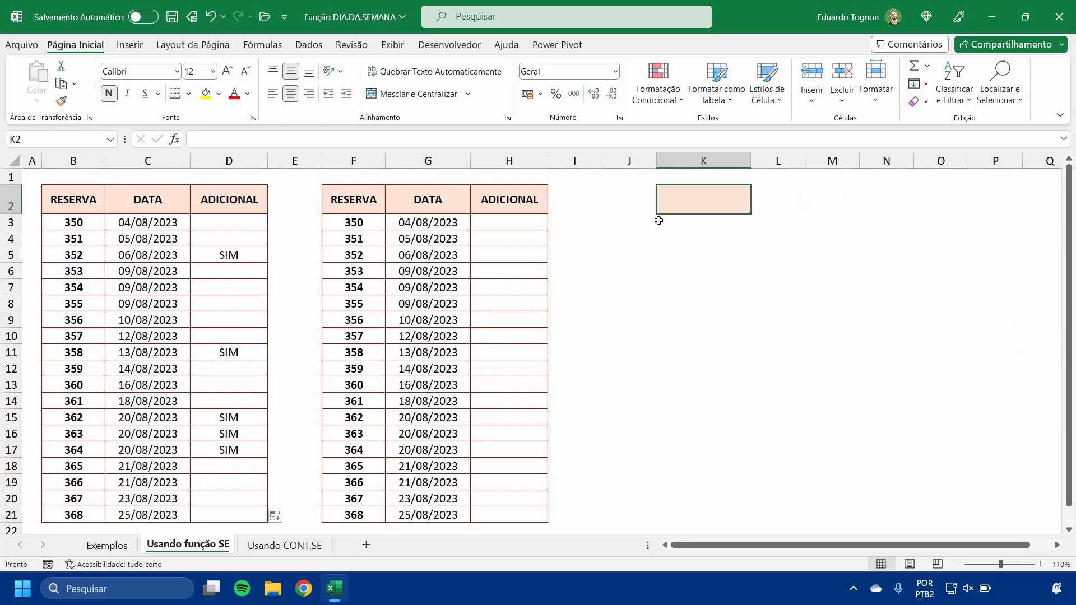
pyautogui.write('1')
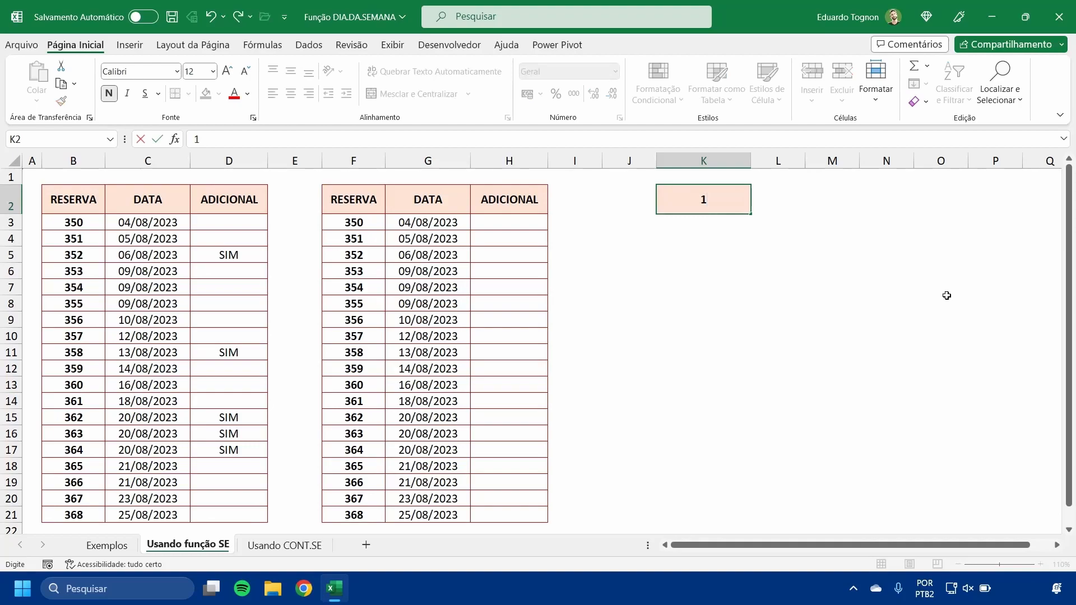
pyautogui.press('Return')
pyautogui.click(720, 202)
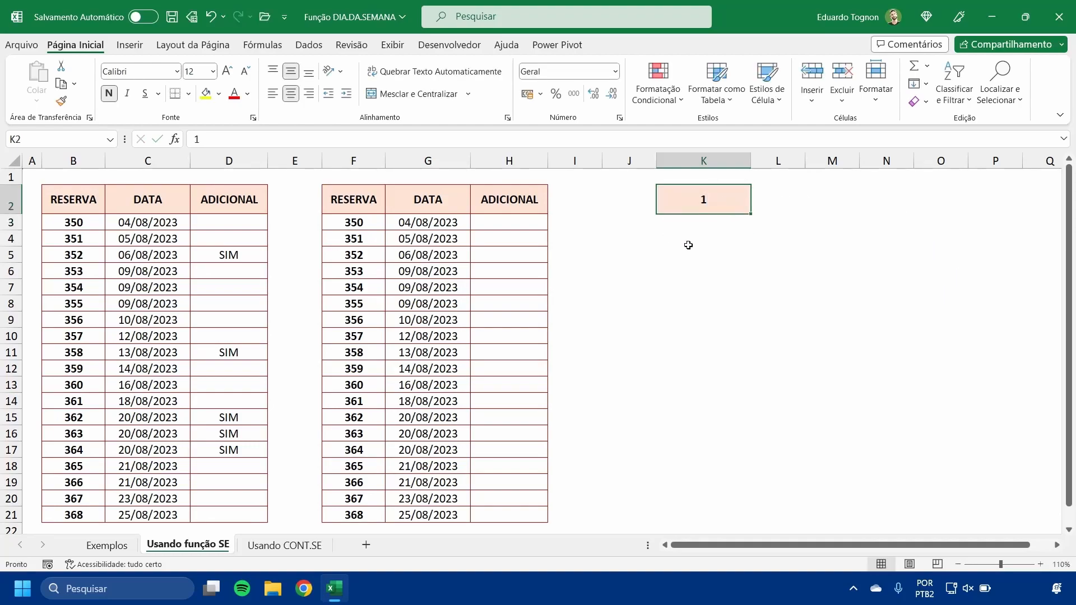
# Step: Write =SE(DIA.DA.SEMANA(G3)=K2;"SIM";"") in cell H3, the first ADICIONAL cell of the second table
pyautogui.click(509, 223)
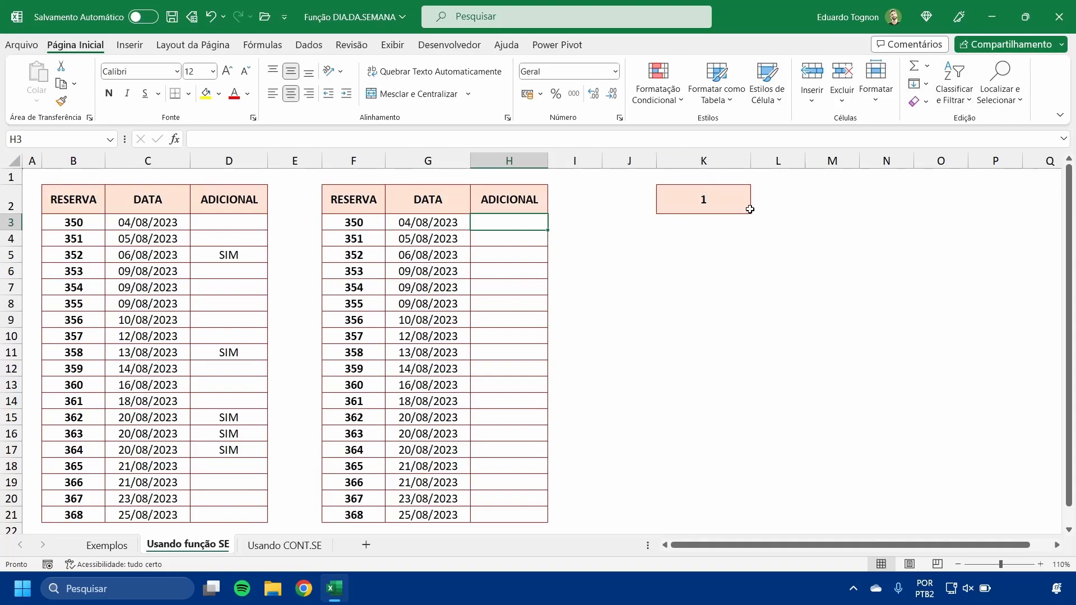
pyautogui.write('=S')
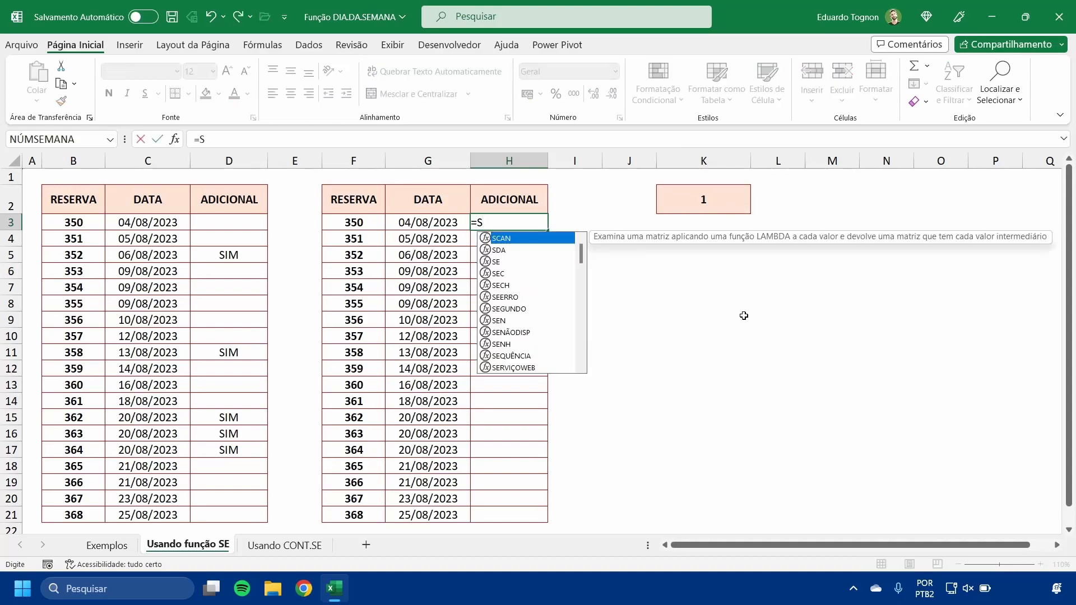
pyautogui.write('E(DIA')
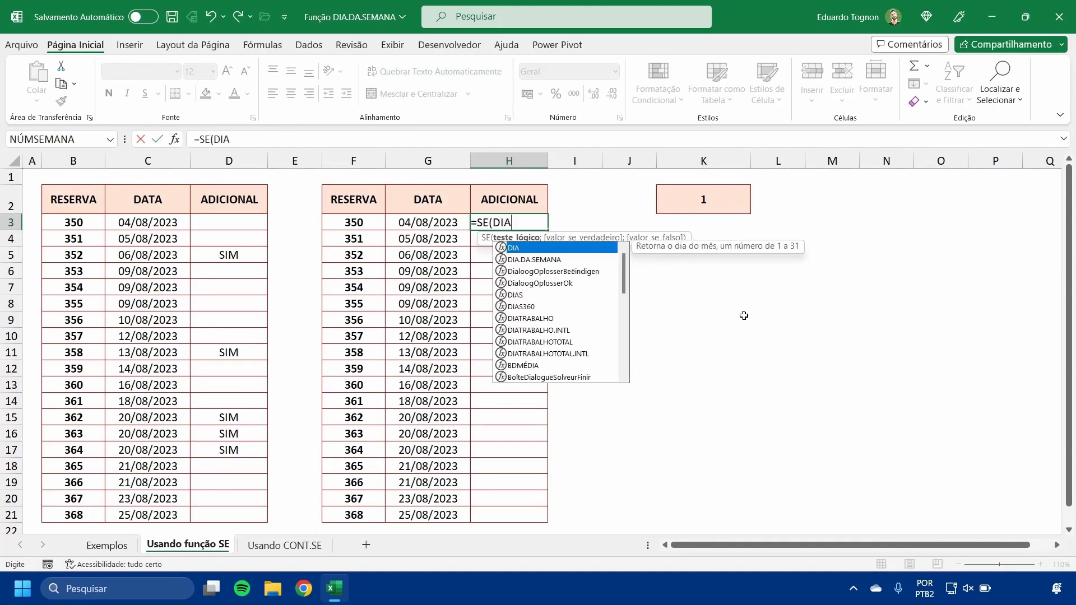
pyautogui.press('Down')
pyautogui.press('Tab')
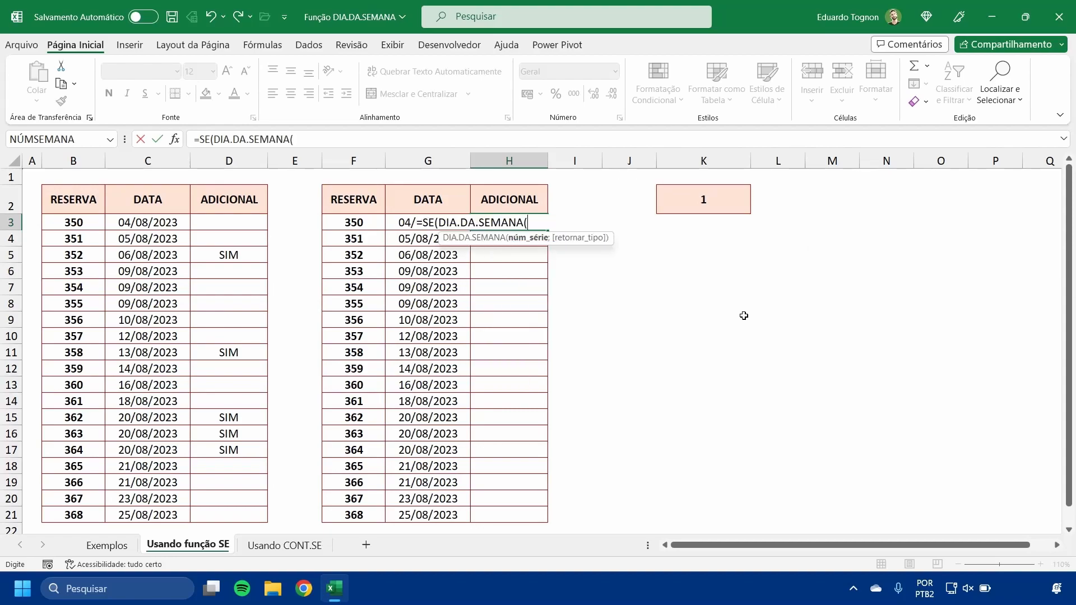
pyautogui.click(395, 222)
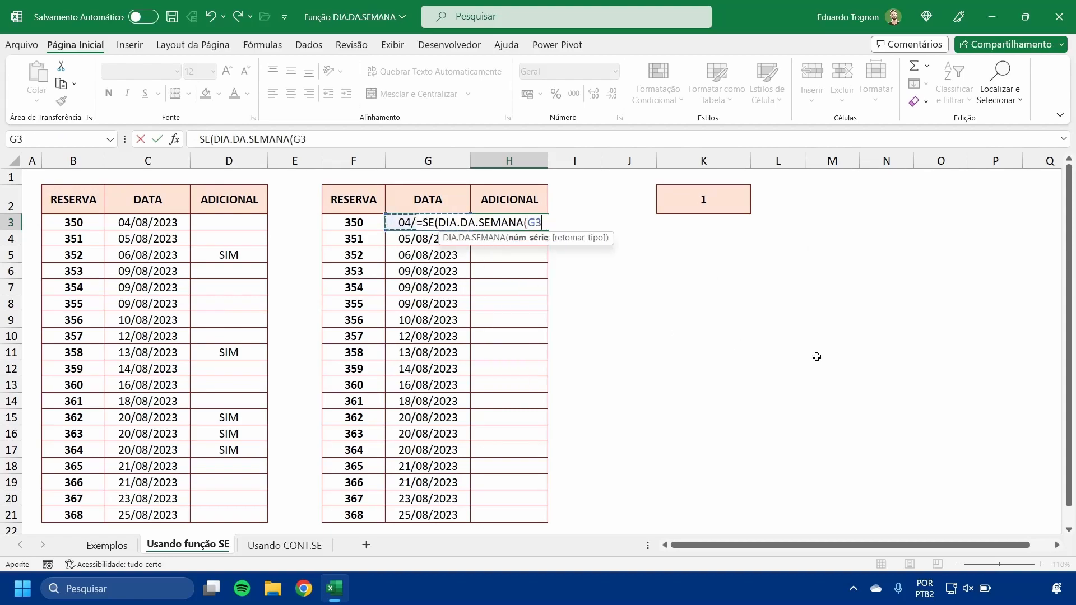
pyautogui.write(')=')
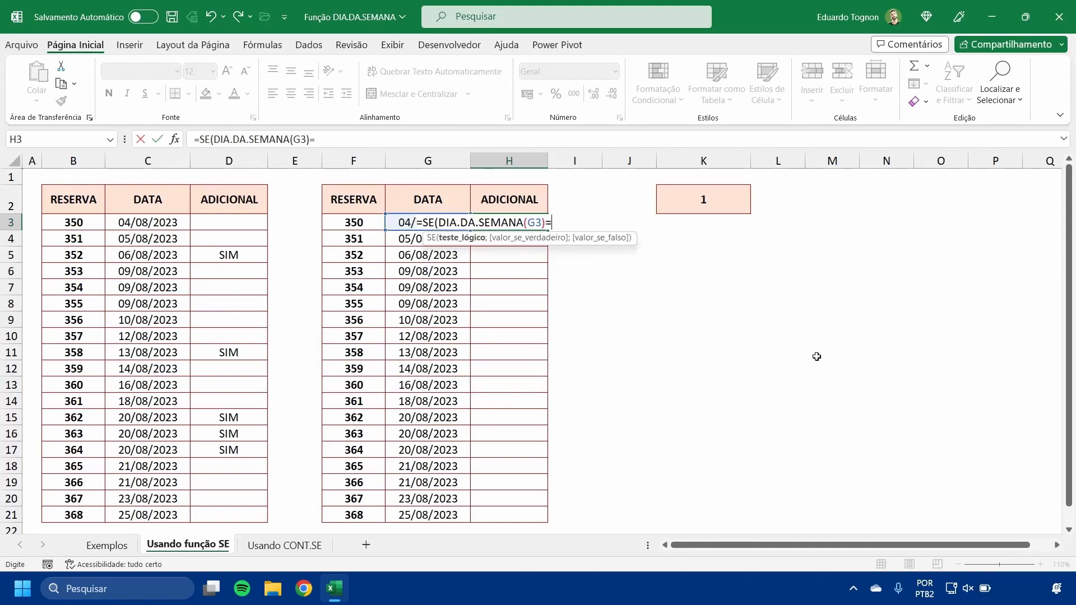
pyautogui.click(699, 193)
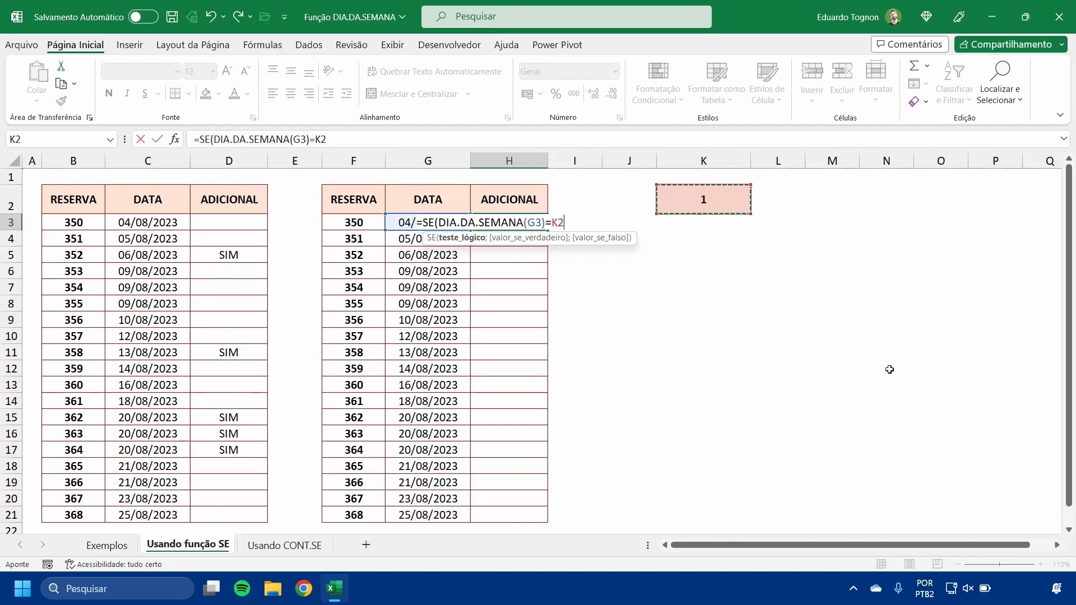
pyautogui.write(';"SIM')
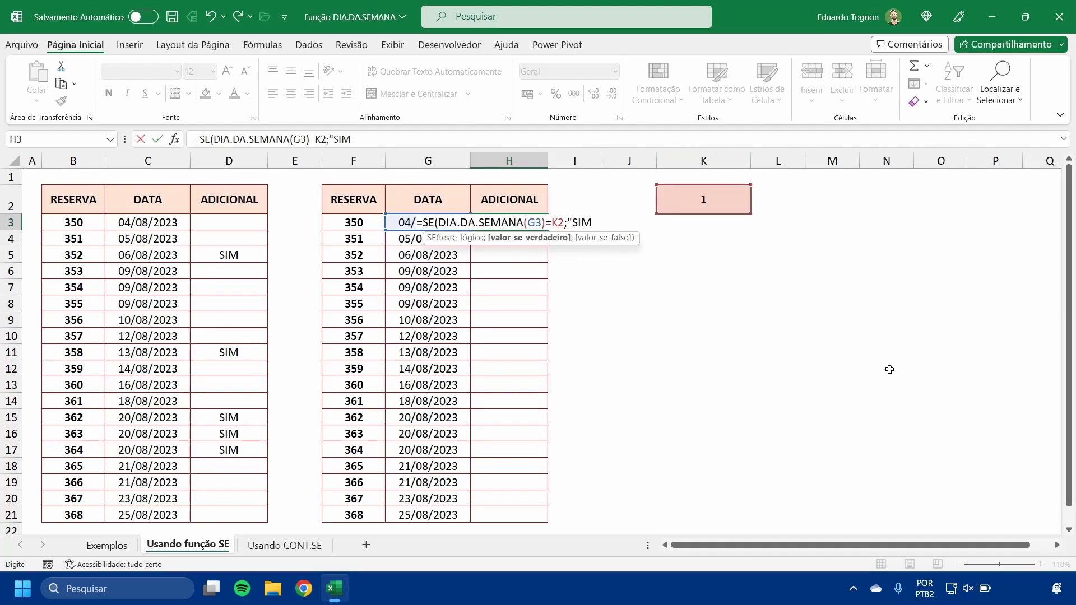
pyautogui.write('";')
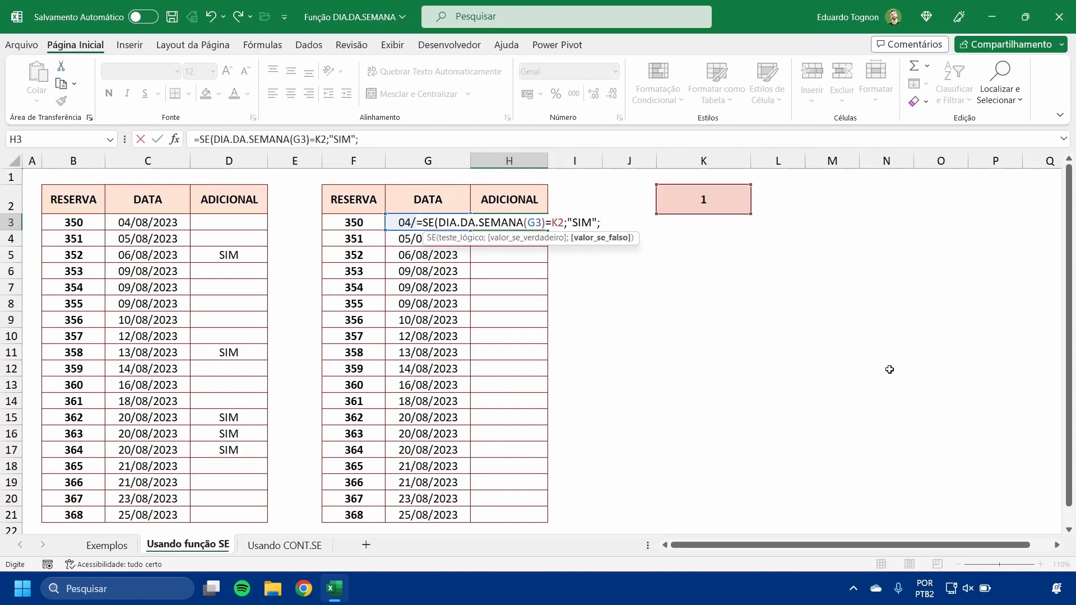
pyautogui.write('""')
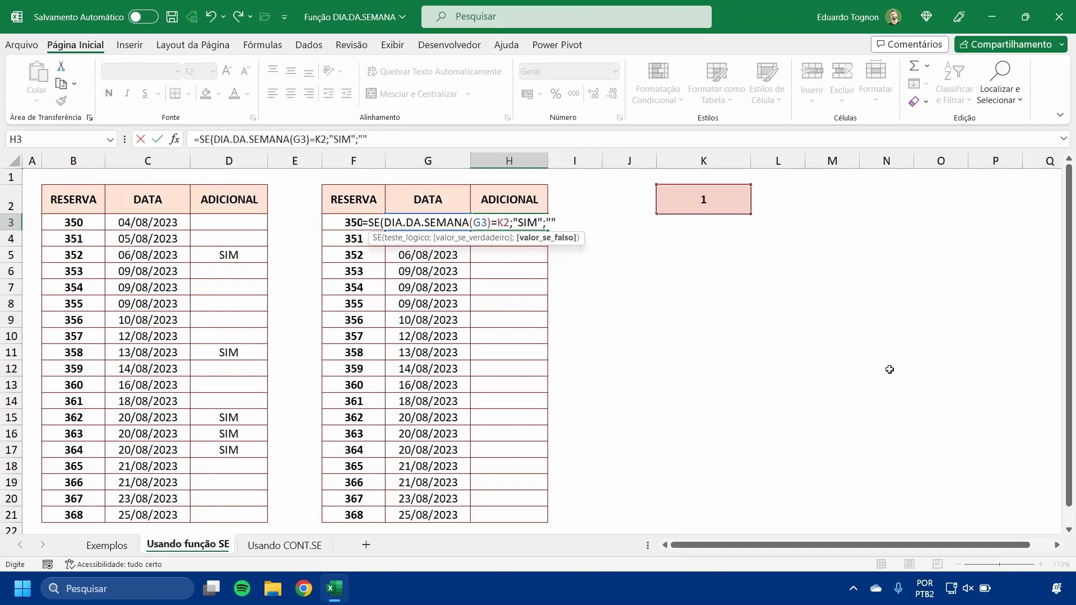
pyautogui.write(')')
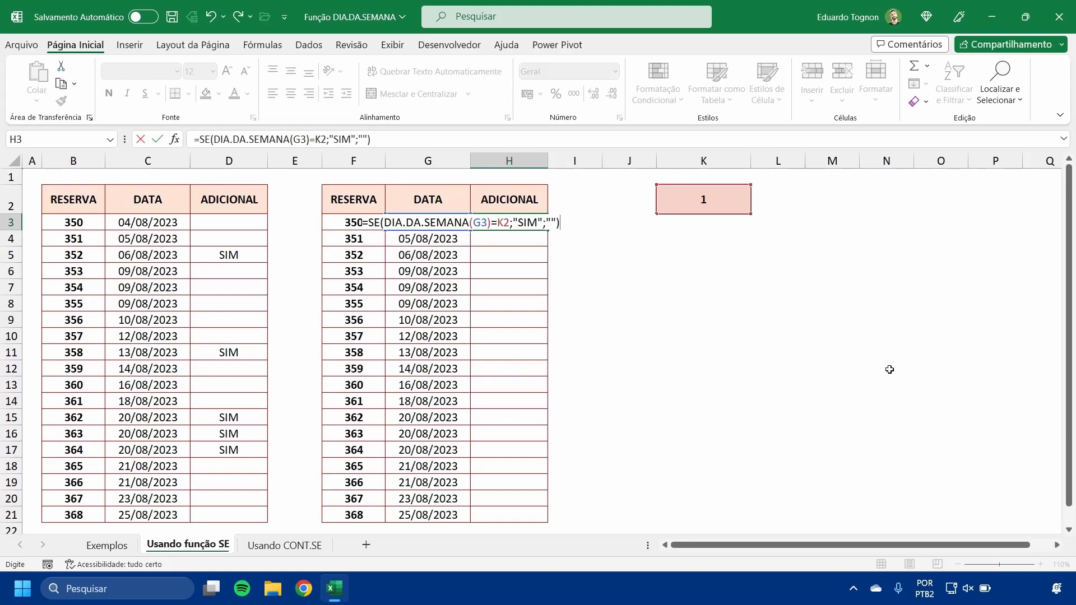
# Step: Make the K2 reference in the H3 formula absolute as $K$2 and commit the formula
pyautogui.click(502, 222)
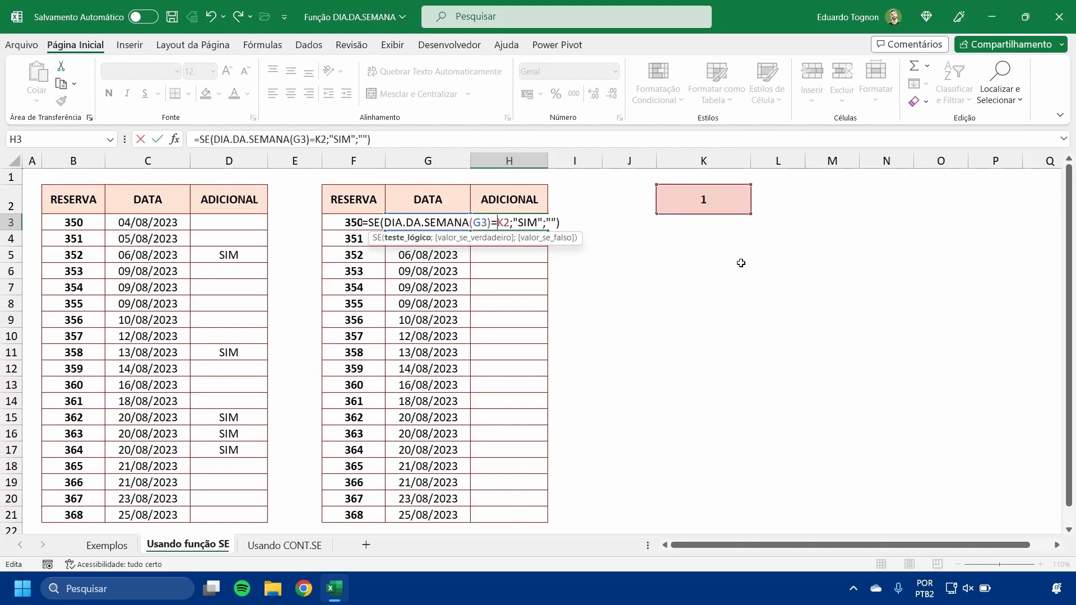
pyautogui.click(504, 223)
pyautogui.press('F4')
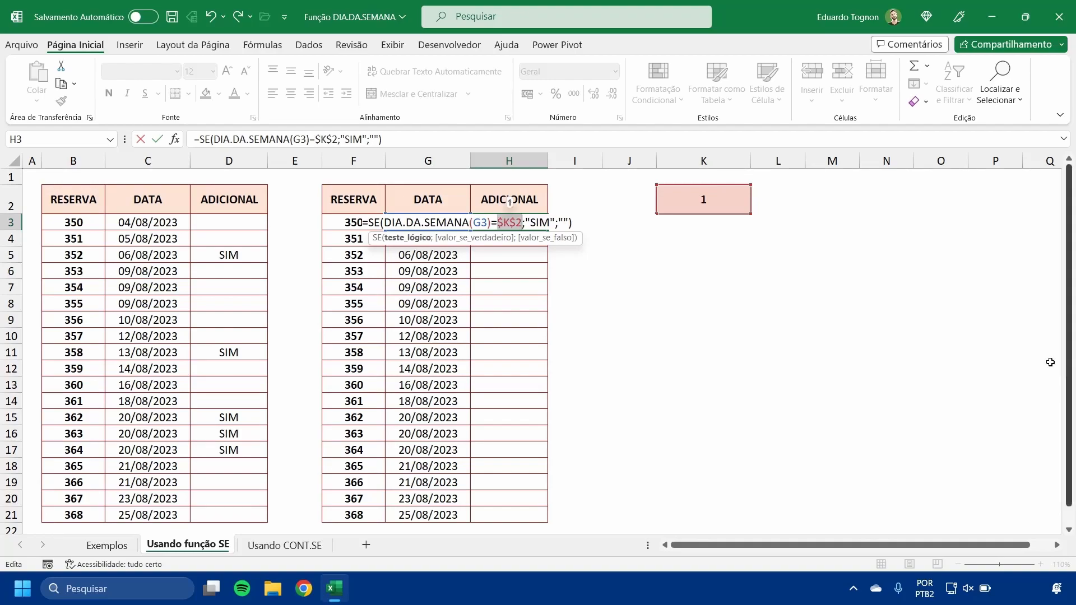
pyautogui.click(501, 222)
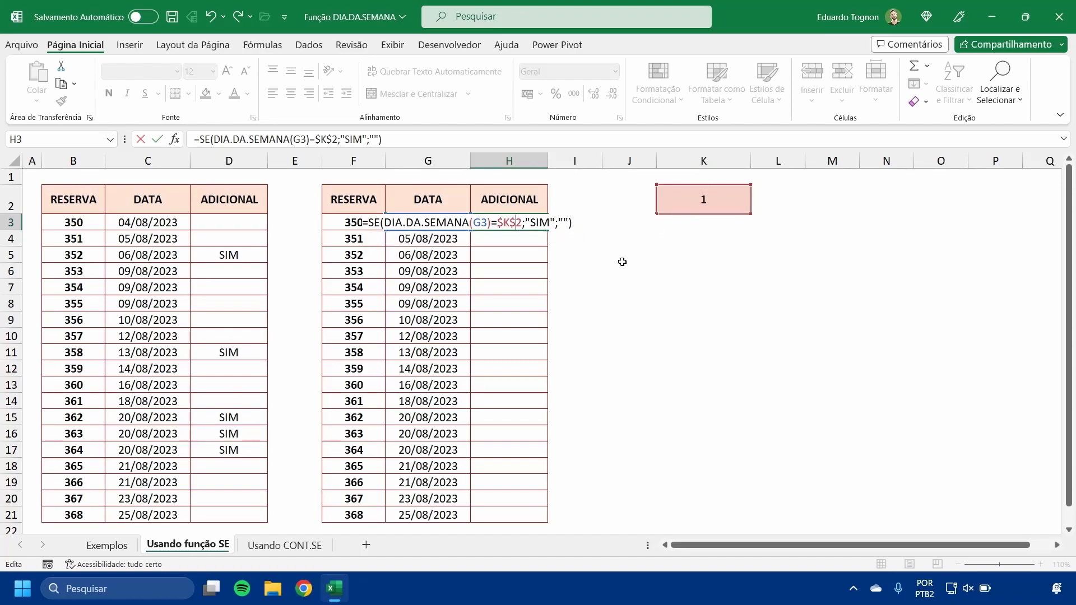
pyautogui.hotkey('ctrl', 'Return')
# Step: Fill the H3 formula down the second table's ADICIONAL column to H21 and check the flagged rows
pyautogui.doubleClick(548, 229)
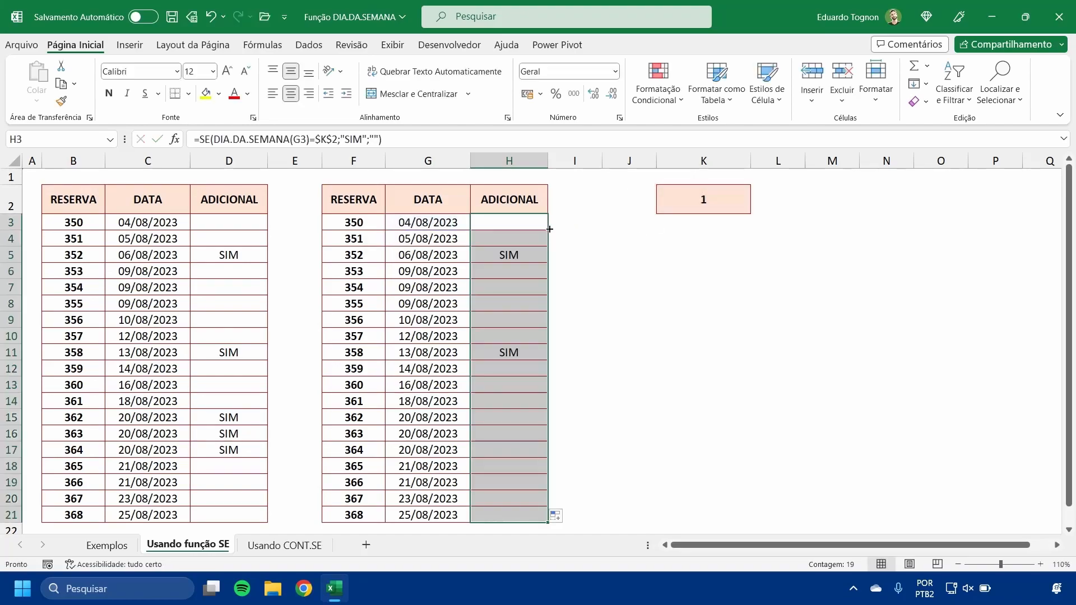
pyautogui.click(524, 252)
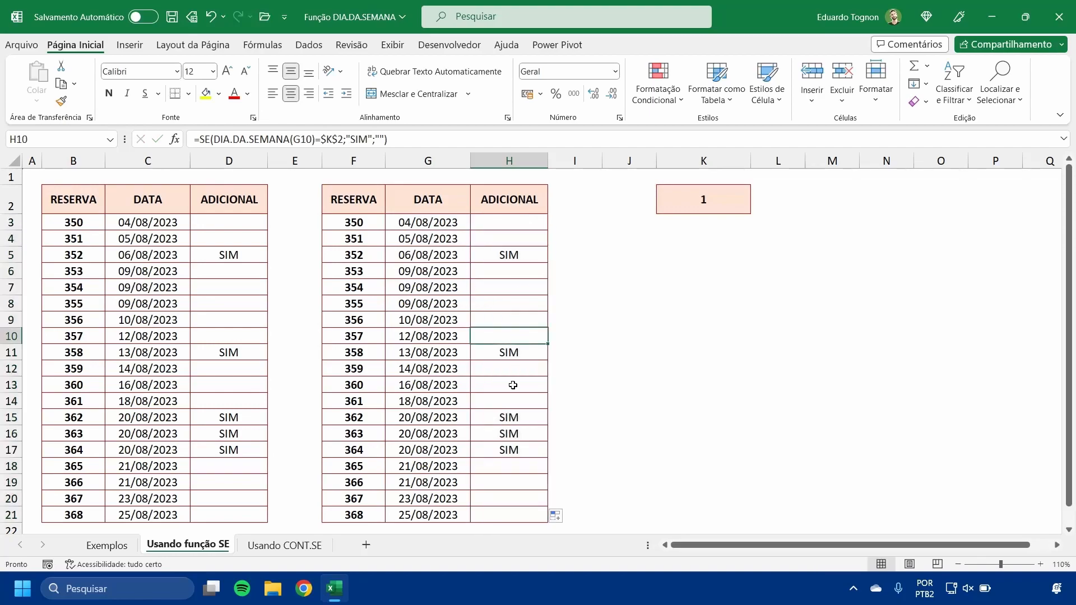
pyautogui.click(510, 432)
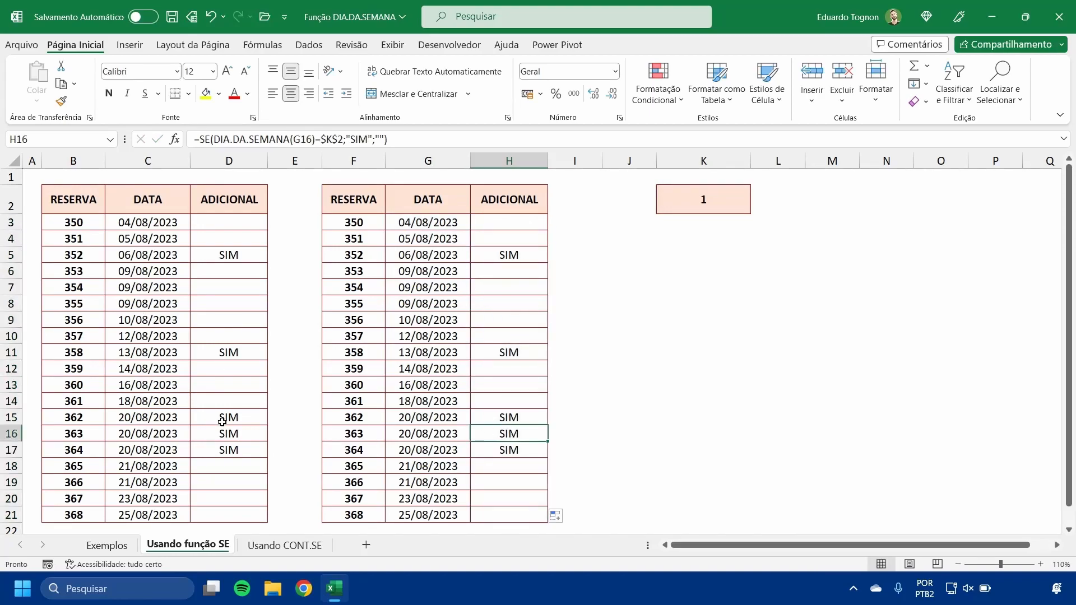
# Step: Try the weekday numbers 3 and 5 in cell K2 to test the second table's flags
pyautogui.click(707, 210)
pyautogui.write('3')
pyautogui.press('Return')
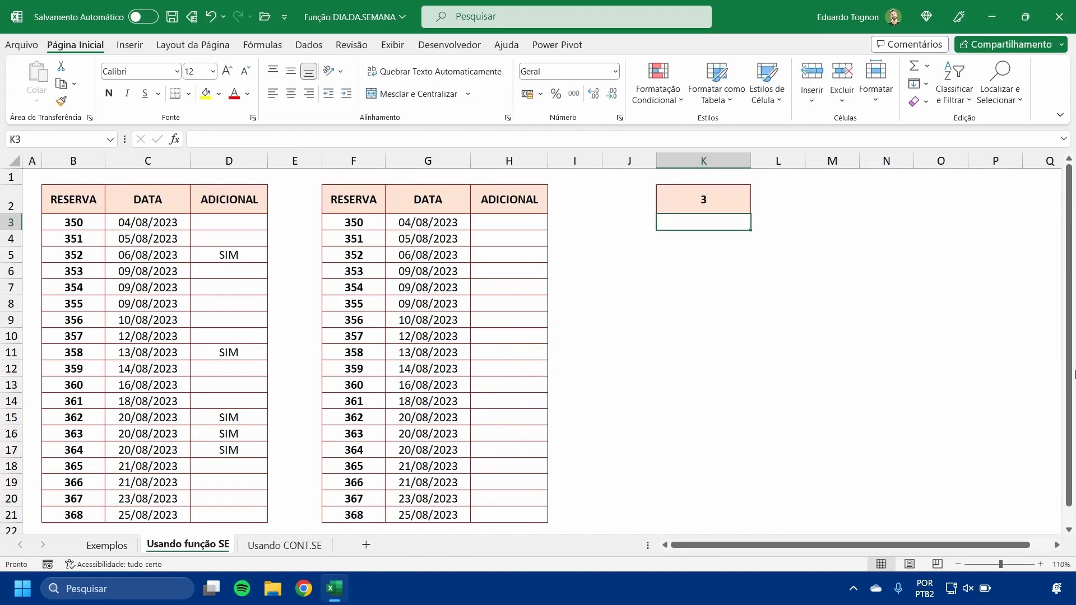
pyautogui.click(686, 205)
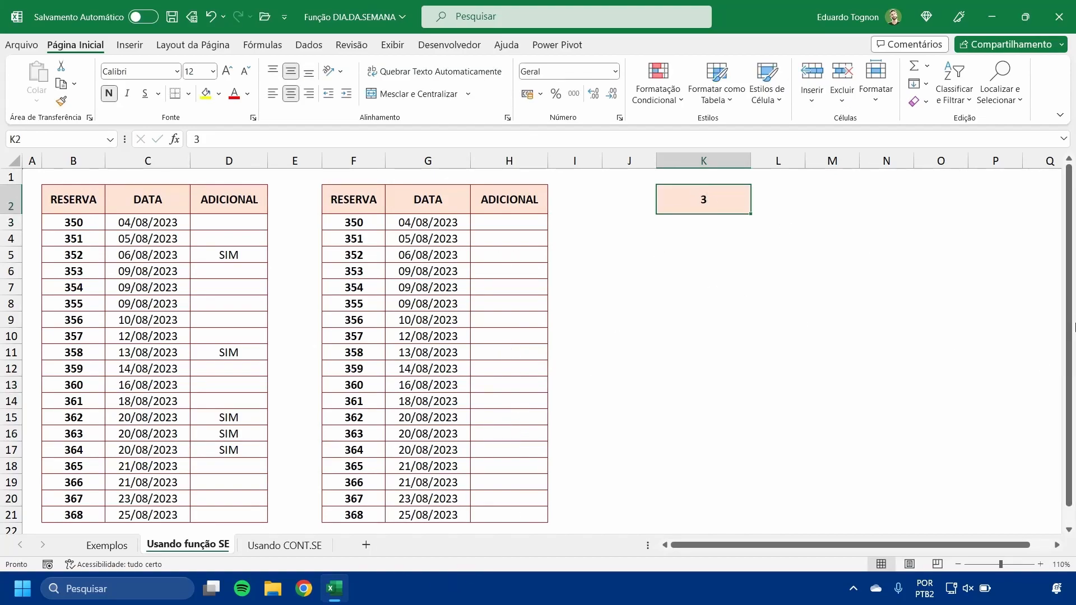
pyautogui.write('5')
pyautogui.press('Return')
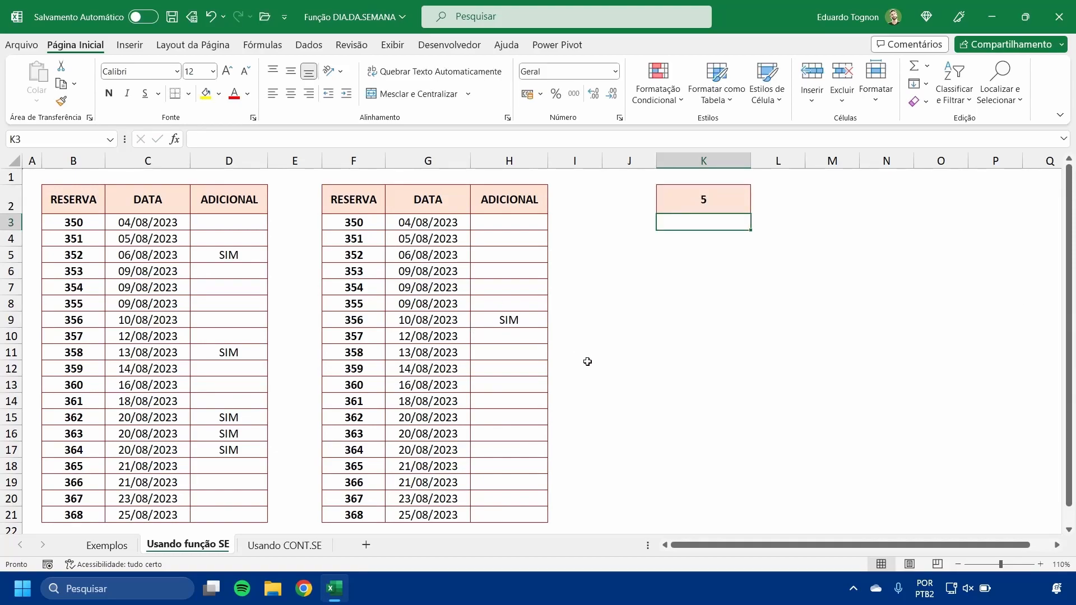
# Step: Apply the custom number format DDD to cell K2 so it shows an abbreviated weekday name
pyautogui.click(725, 203)
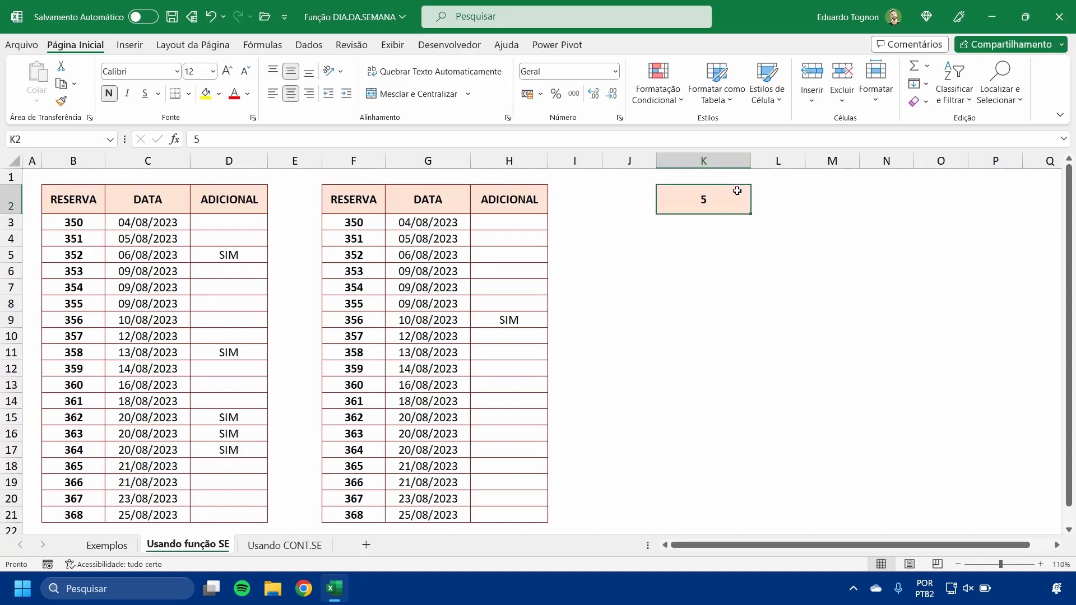
pyautogui.click(620, 118)
pyautogui.click(501, 322)
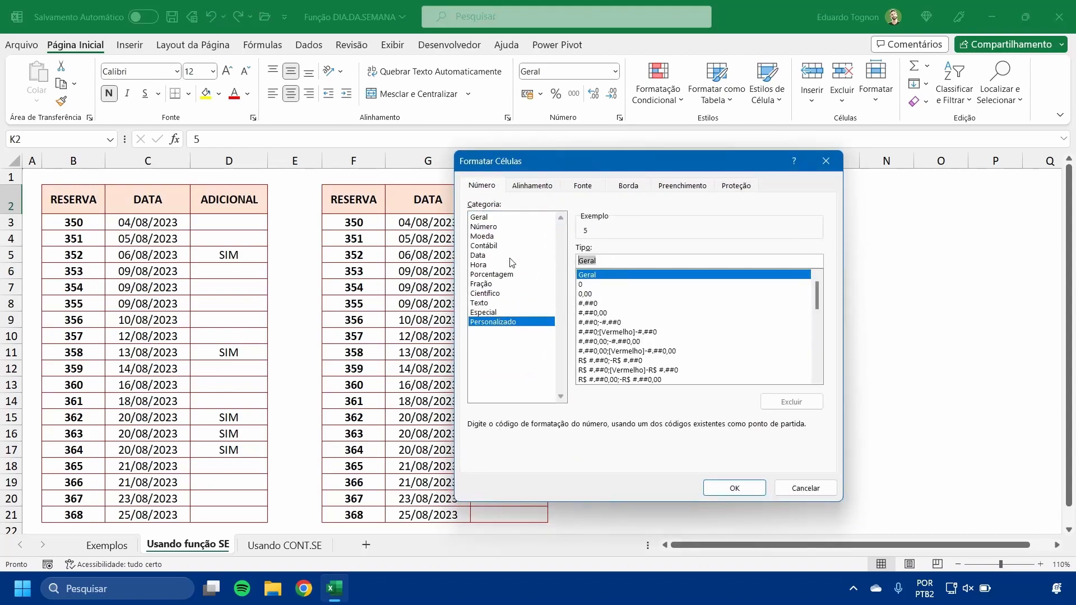
pyautogui.write('DDD')
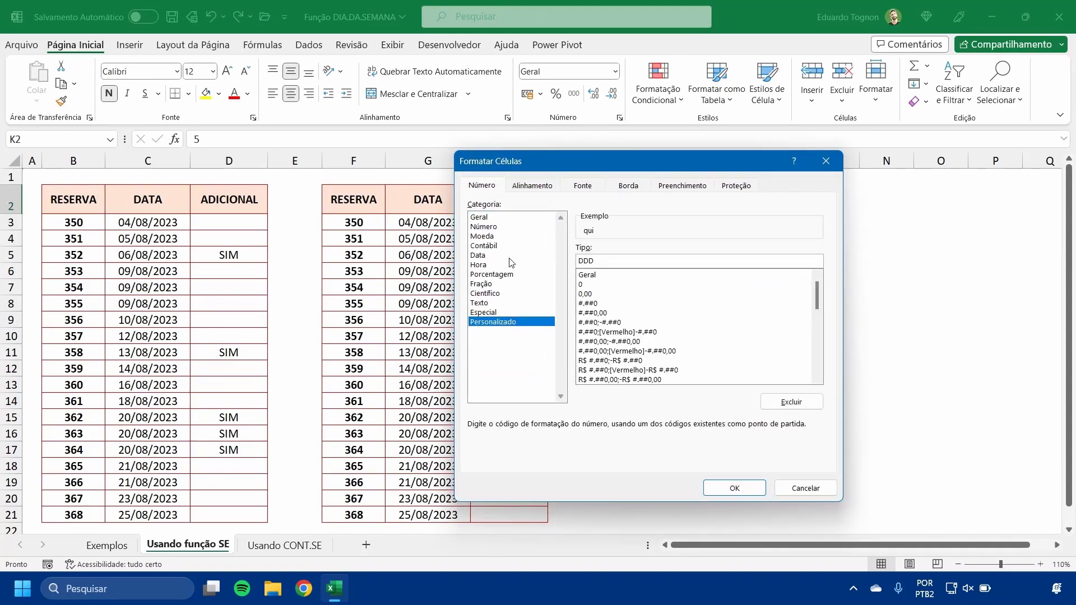
pyautogui.click(739, 485)
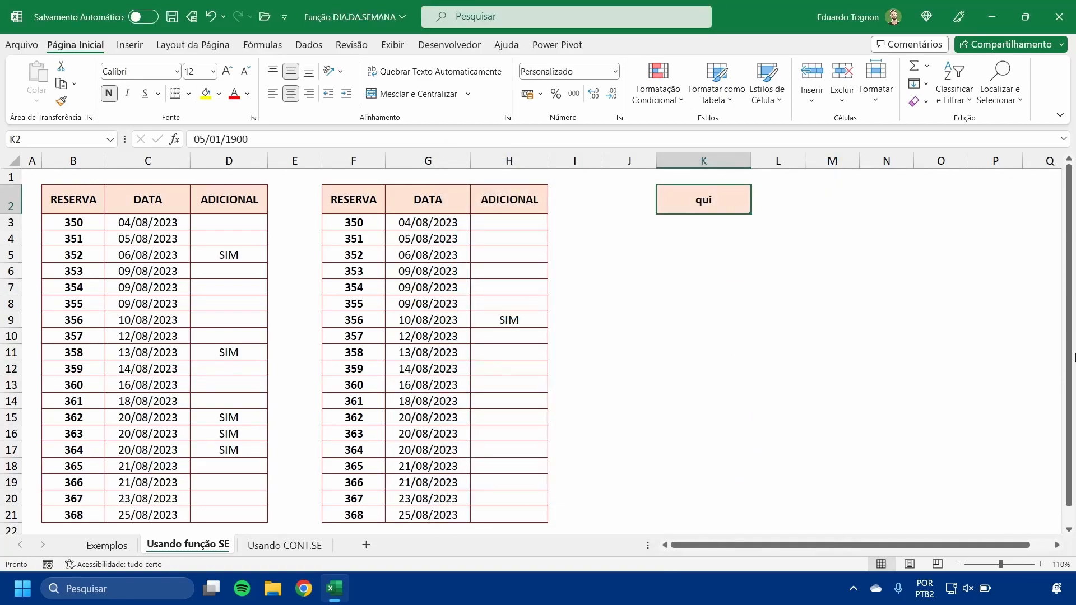
# Step: Test the formatted cell K2 with 6, set it to 2, and check the flagged reservations
pyautogui.write('6')
pyautogui.hotkey('ctrl', 'Return')
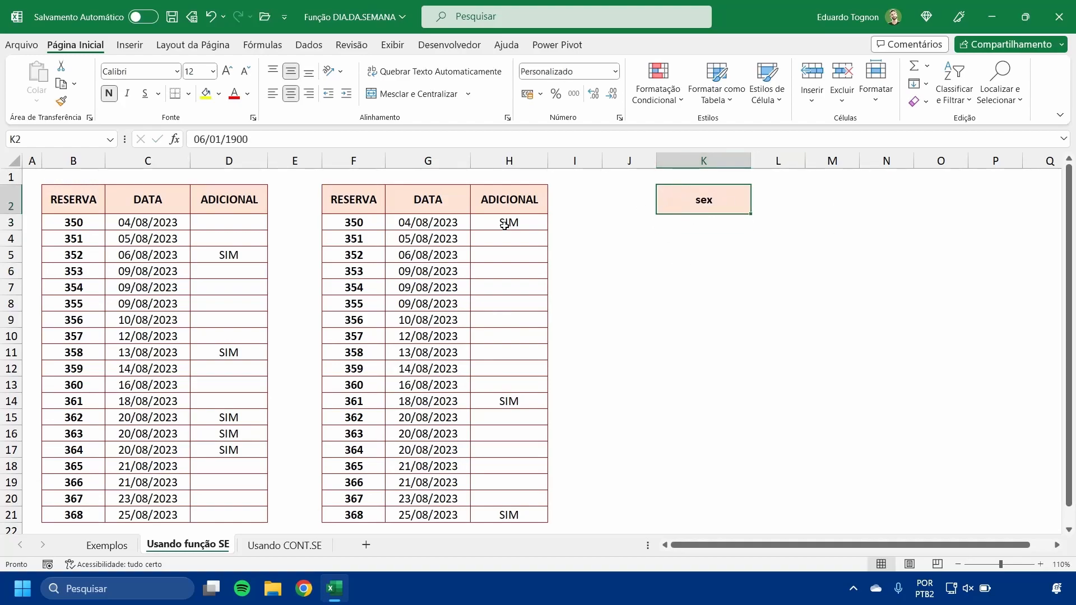
pyautogui.write('2')
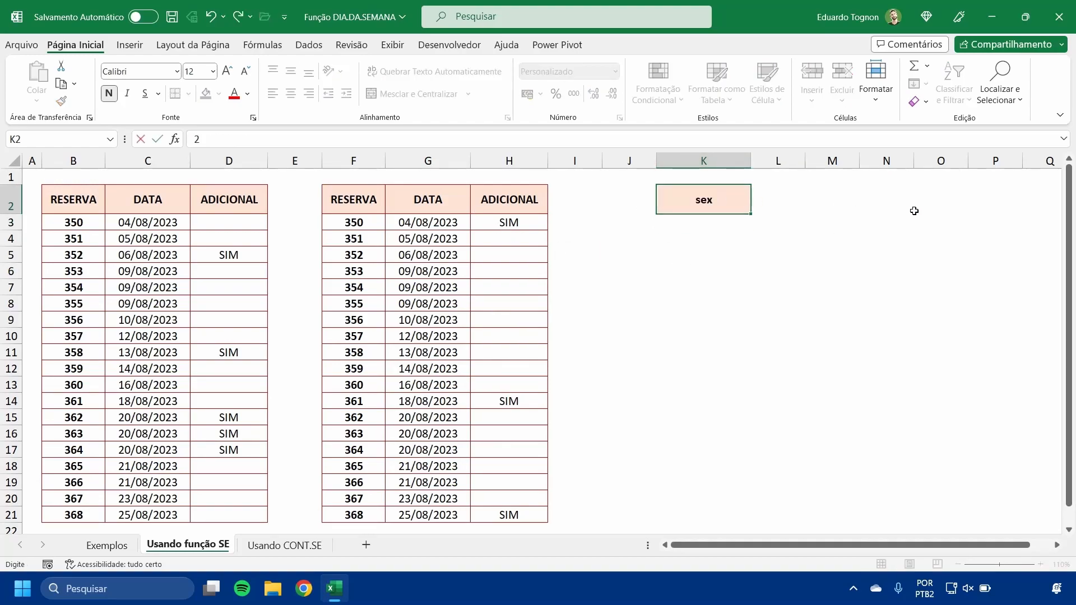
pyautogui.press('Return')
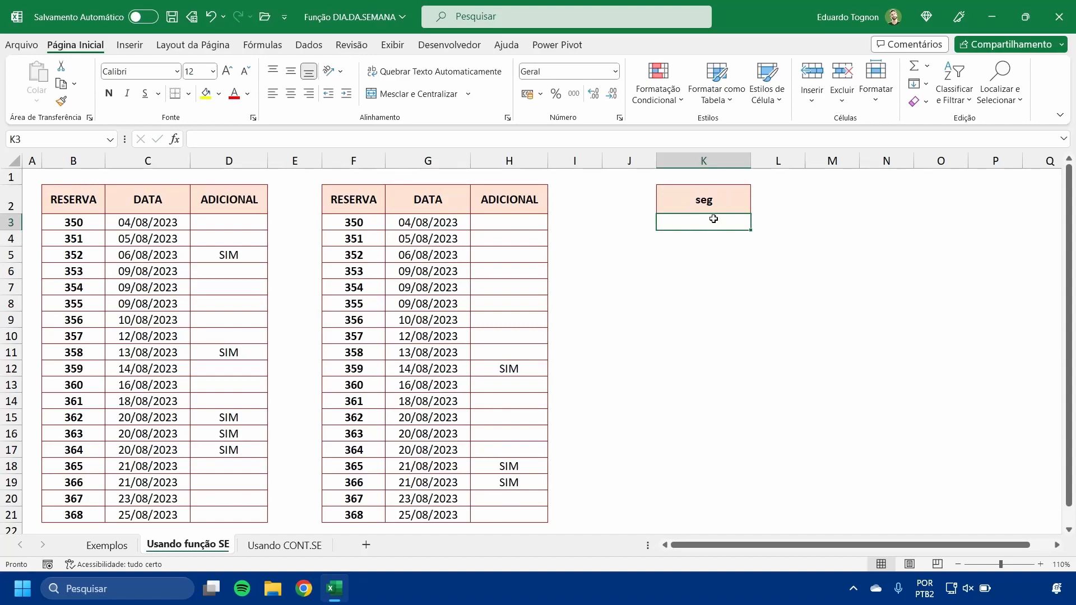
pyautogui.click(499, 369)
pyautogui.click(532, 498)
pyautogui.click(703, 200)
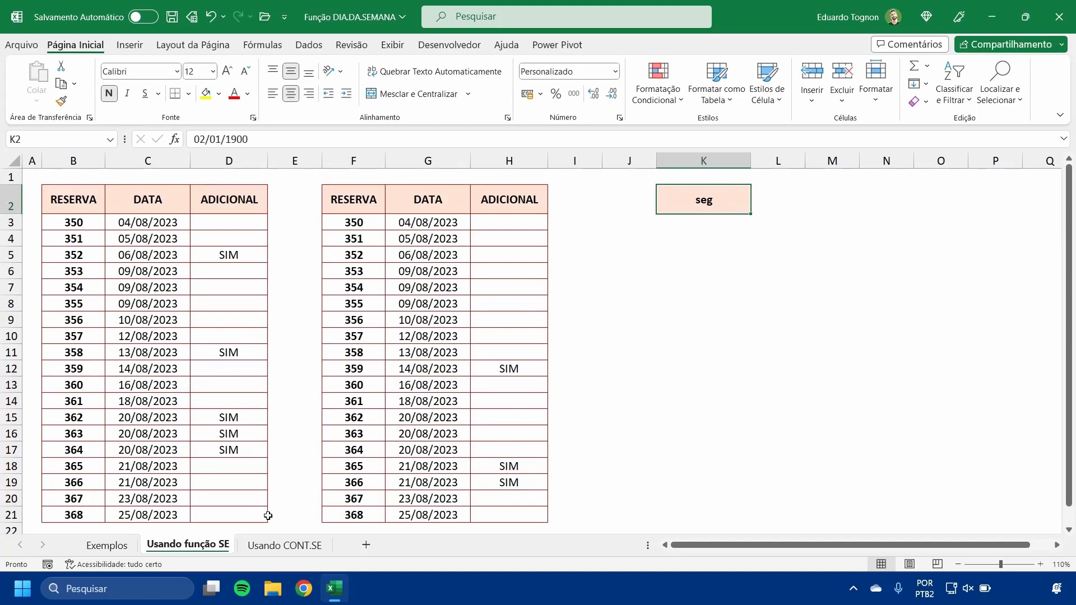
# Step: Open the Usando CONT.SE worksheet and select cell D3, the first DIA DA SEMANA cell
pyautogui.click(287, 547)
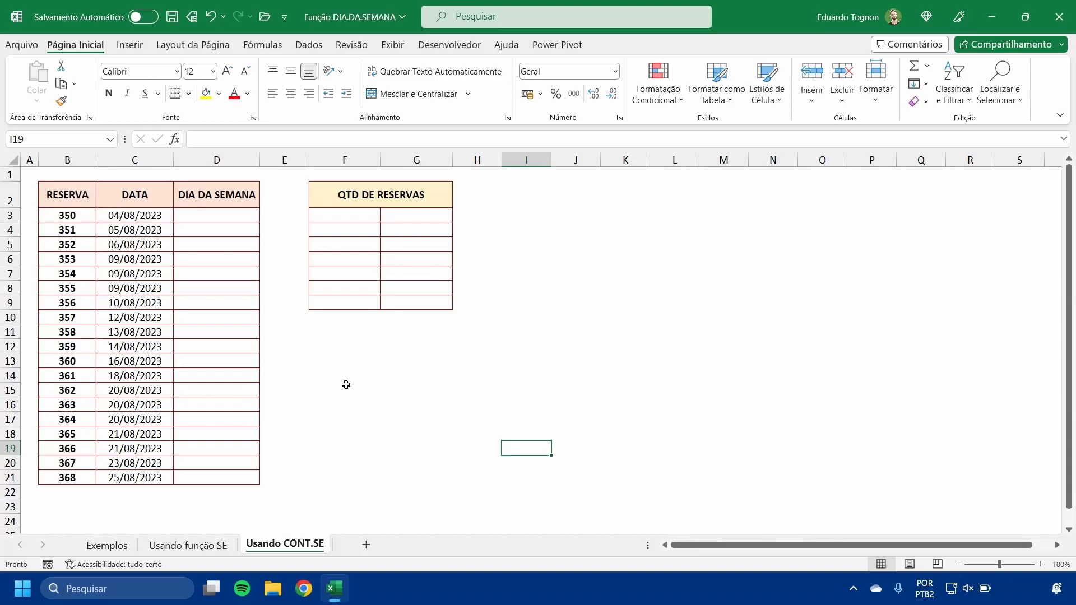
pyautogui.click(1042, 564)
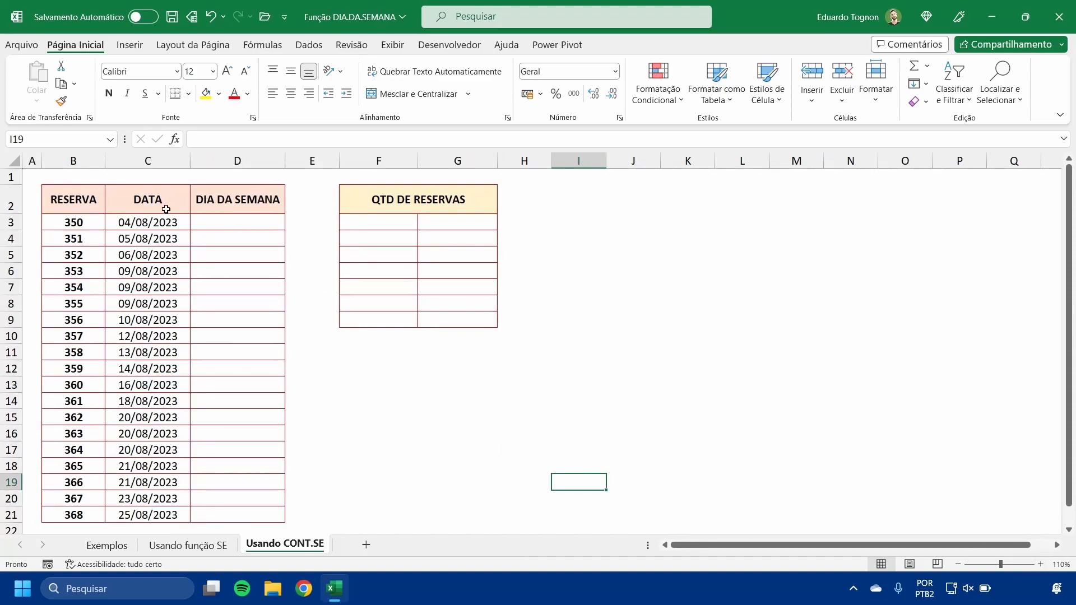
pyautogui.click(240, 221)
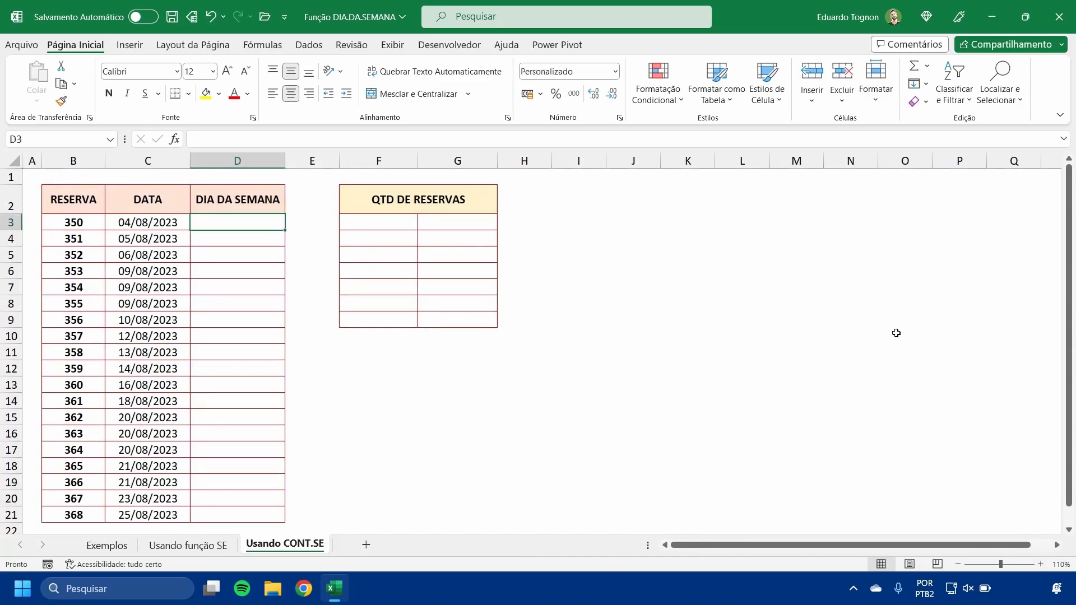
# Step: Enter =DIA.DA.SEMANA(C3) in cell D3 and reselect the cell
pyautogui.write('=DIA')
pyautogui.press('Down')
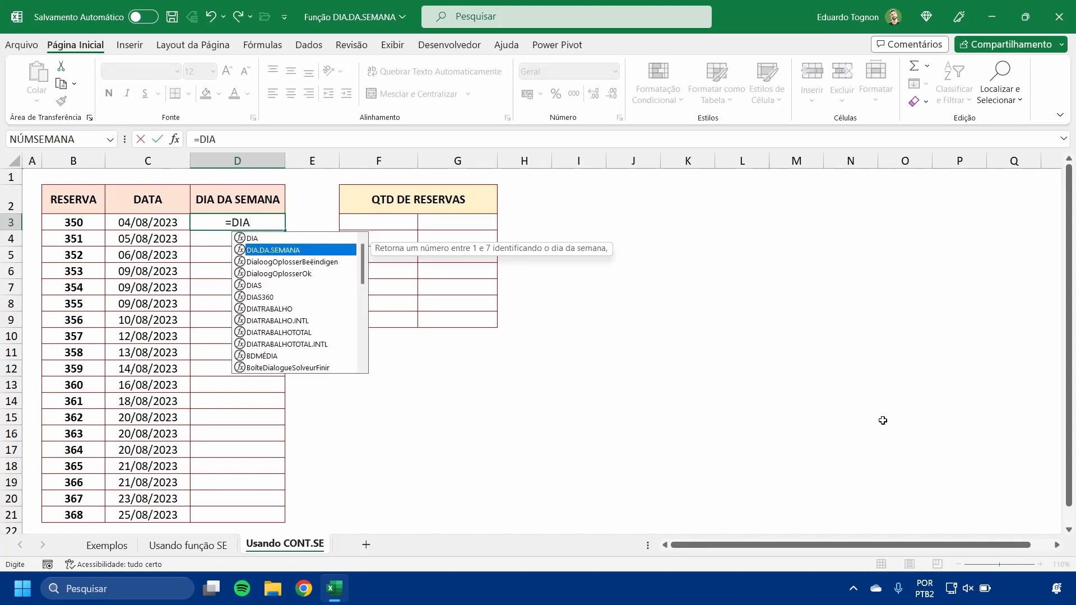
pyautogui.press('Tab')
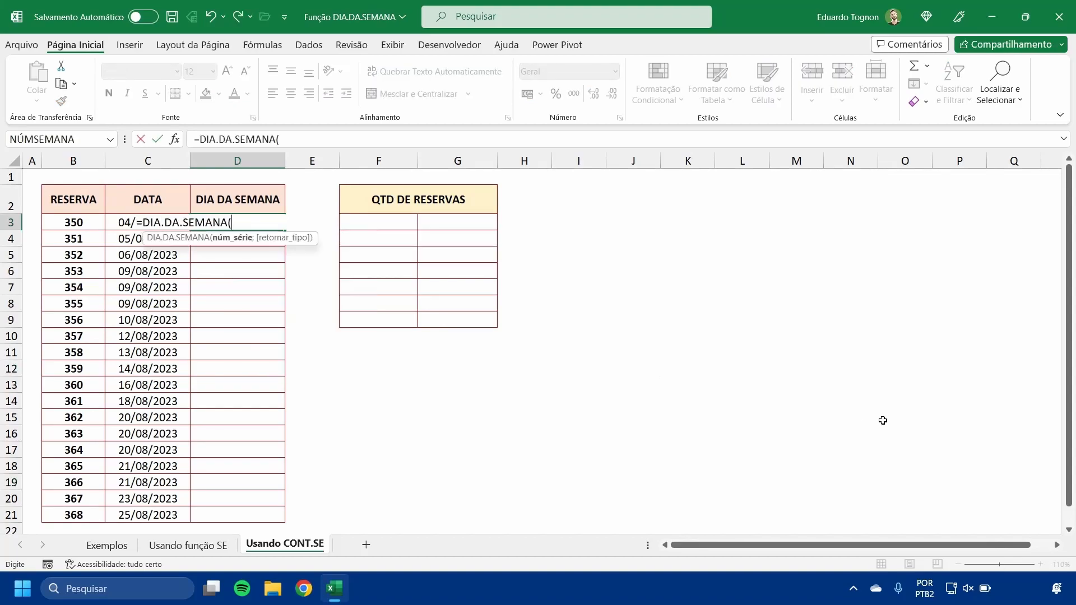
pyautogui.click(113, 221)
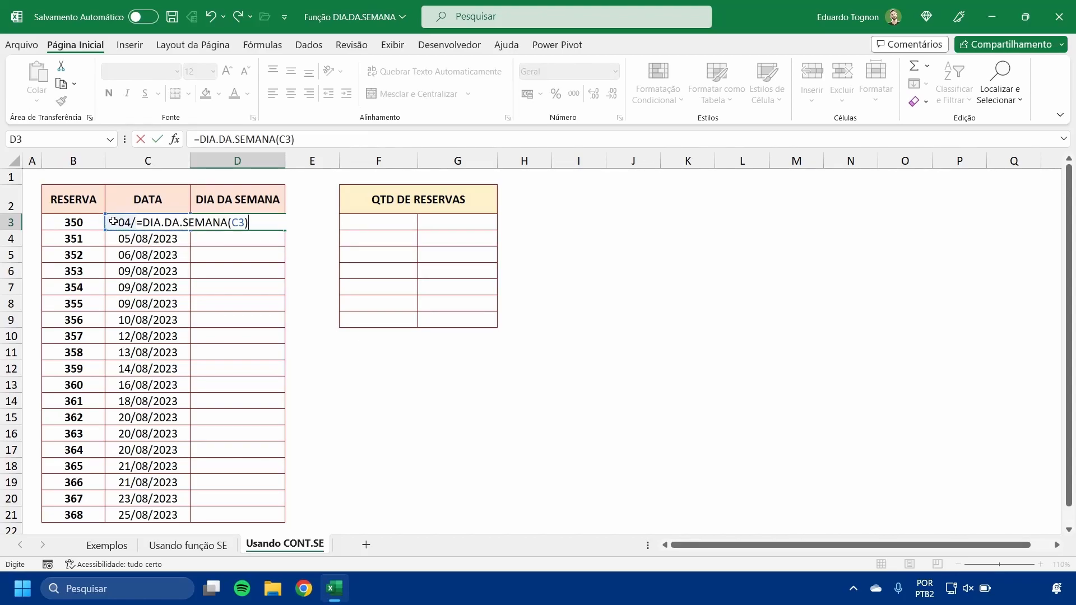
pyautogui.press('Return')
pyautogui.click(263, 218)
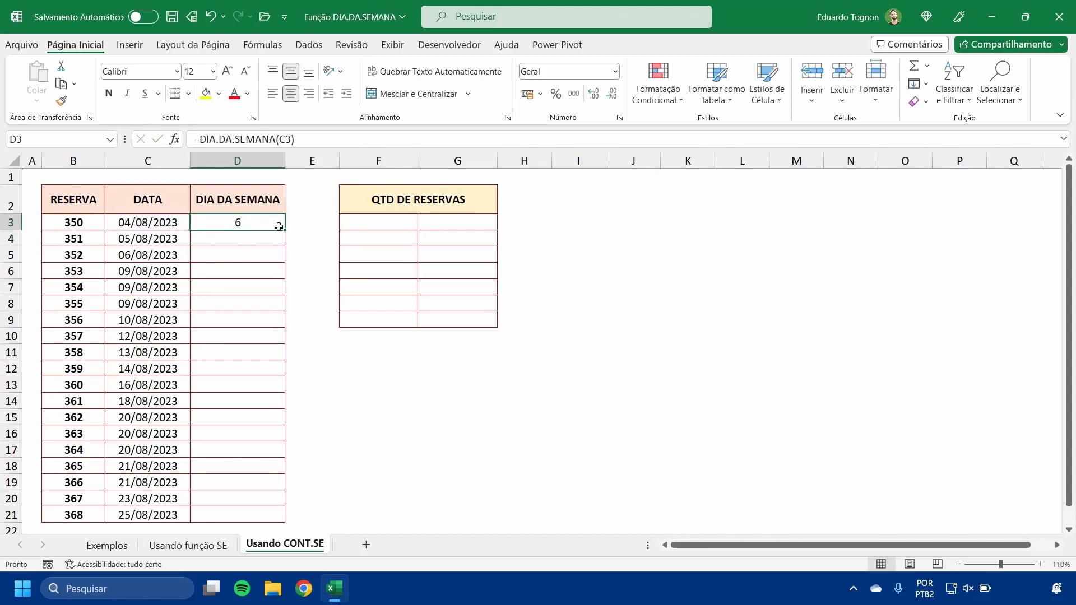
# Step: Fill the DIA.DA.SEMANA formula from D3 down through D21
pyautogui.doubleClick(285, 230)
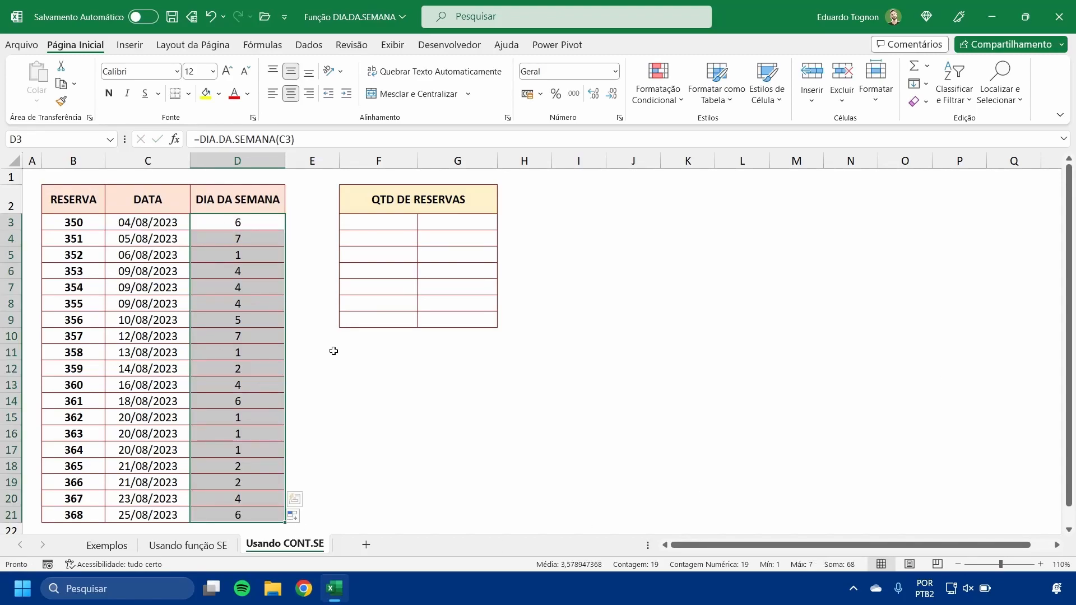
pyautogui.click(377, 219)
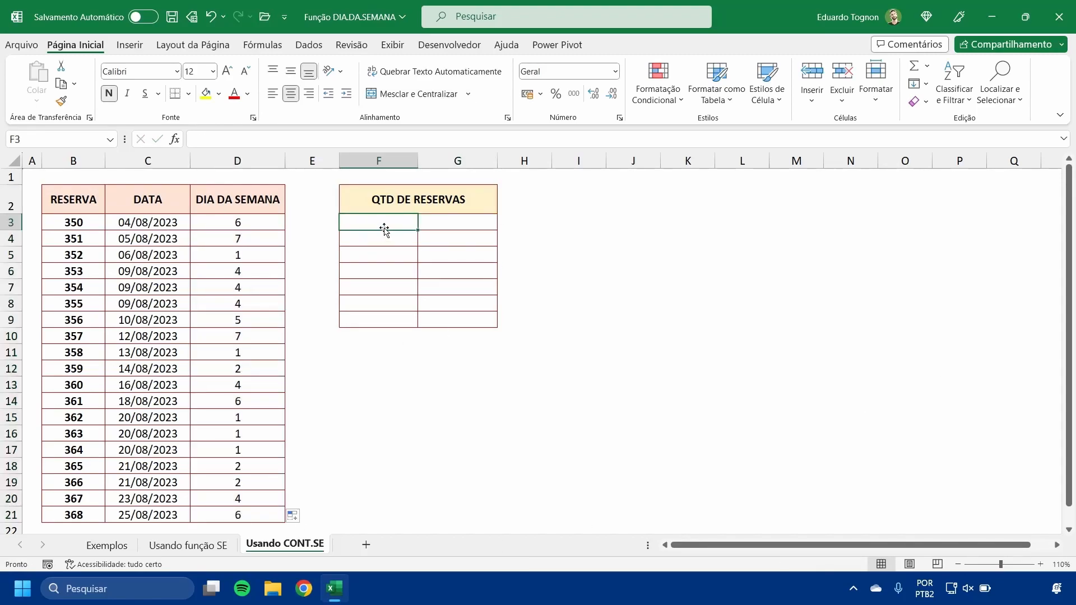
pyautogui.click(459, 223)
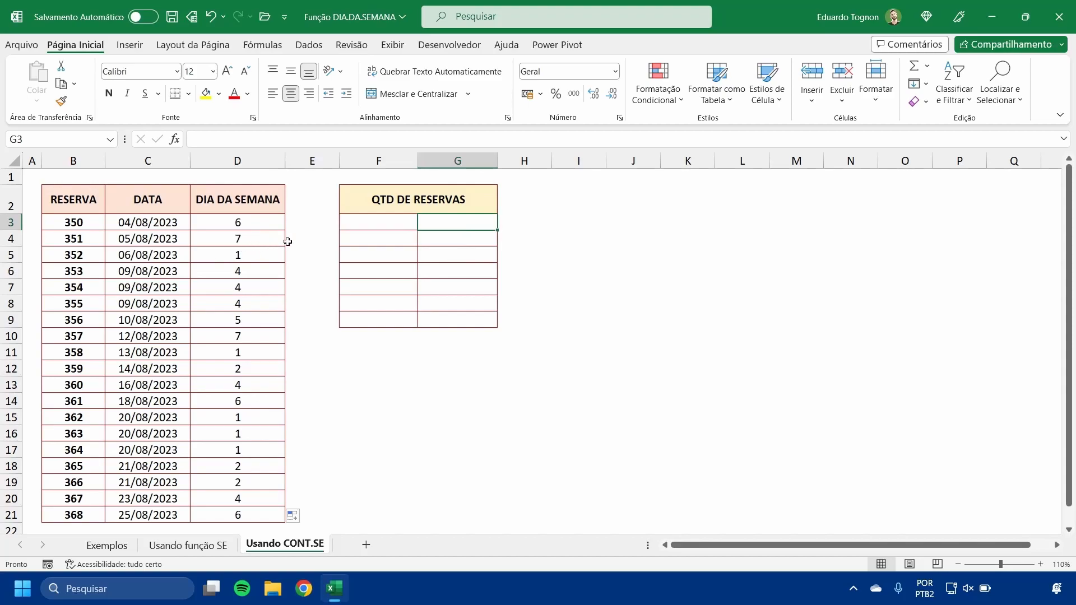
# Step: Enter 1 and 2 in cells F3 and F4, and extend the series down to 7 in F9
pyautogui.click(374, 223)
pyautogui.write('1')
pyautogui.press('Return')
pyautogui.write('2')
pyautogui.press('Return')
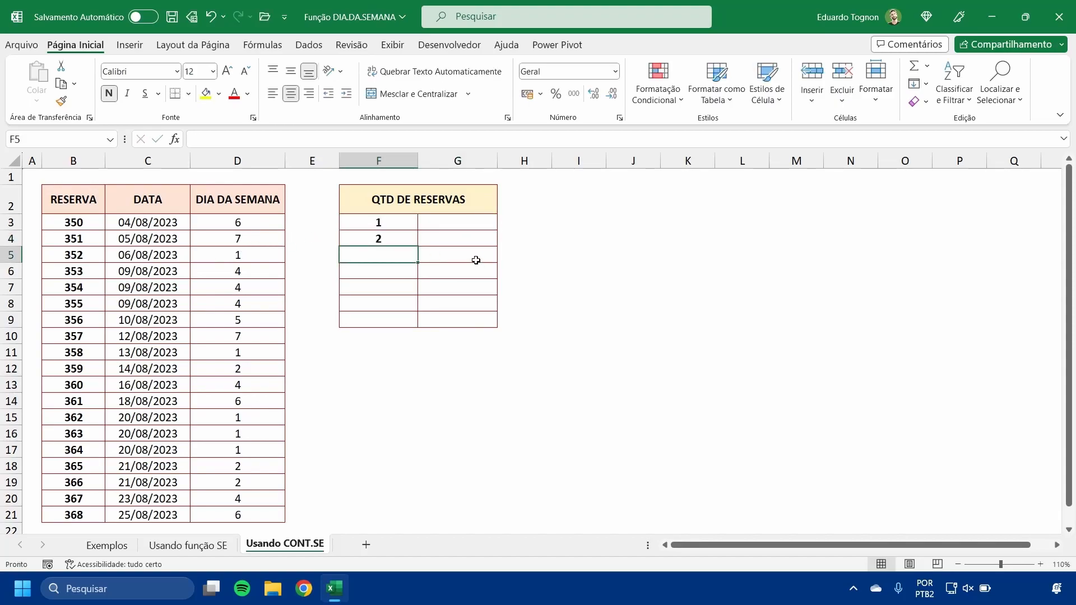
pyautogui.moveTo(391, 221); pyautogui.dragTo(416, 323)
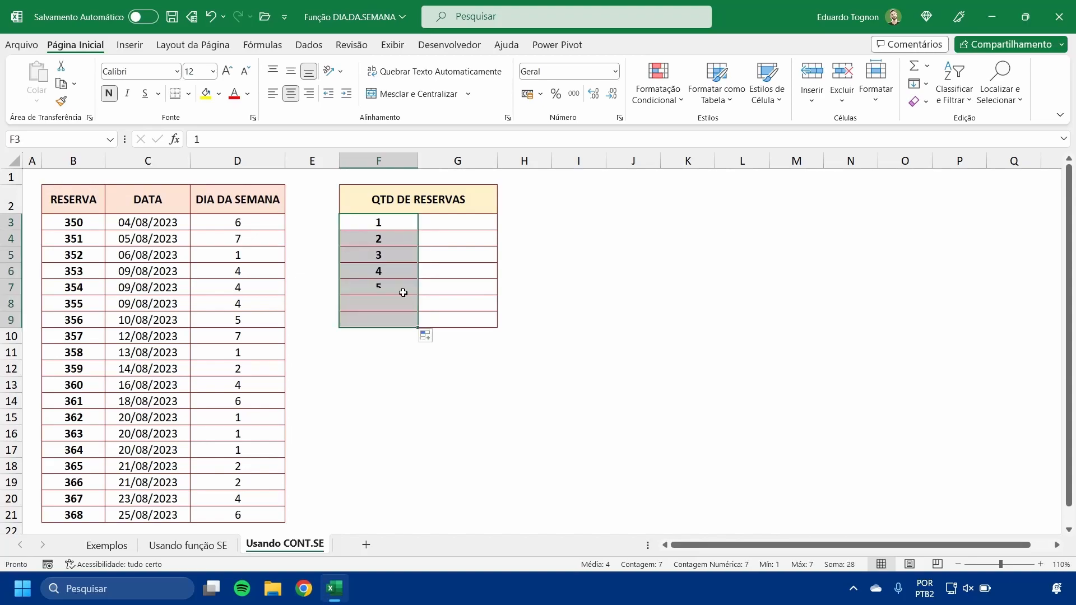
pyautogui.click(384, 353)
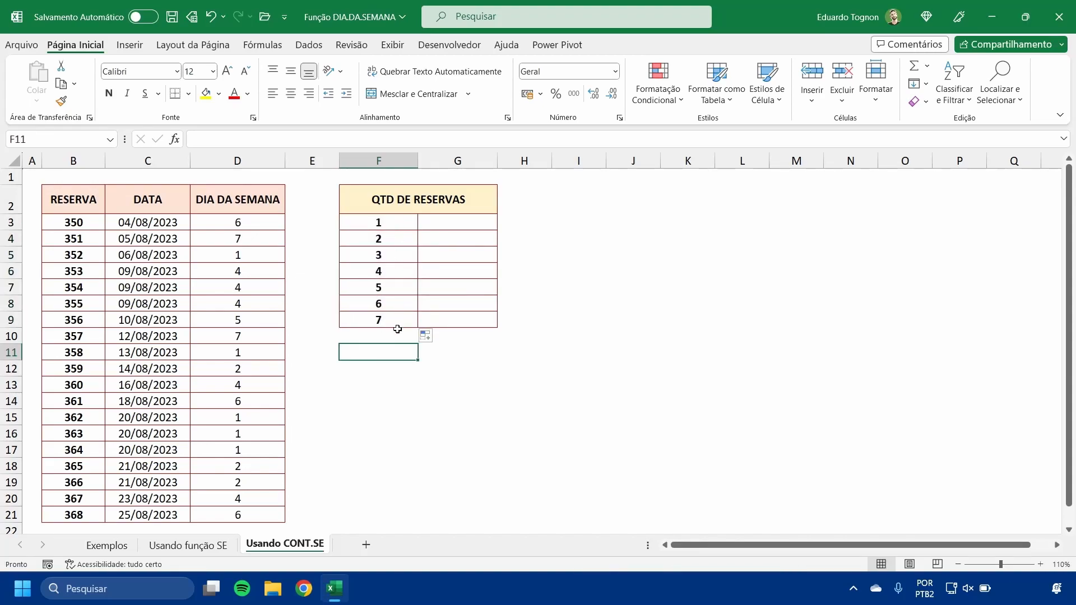
pyautogui.click(248, 223)
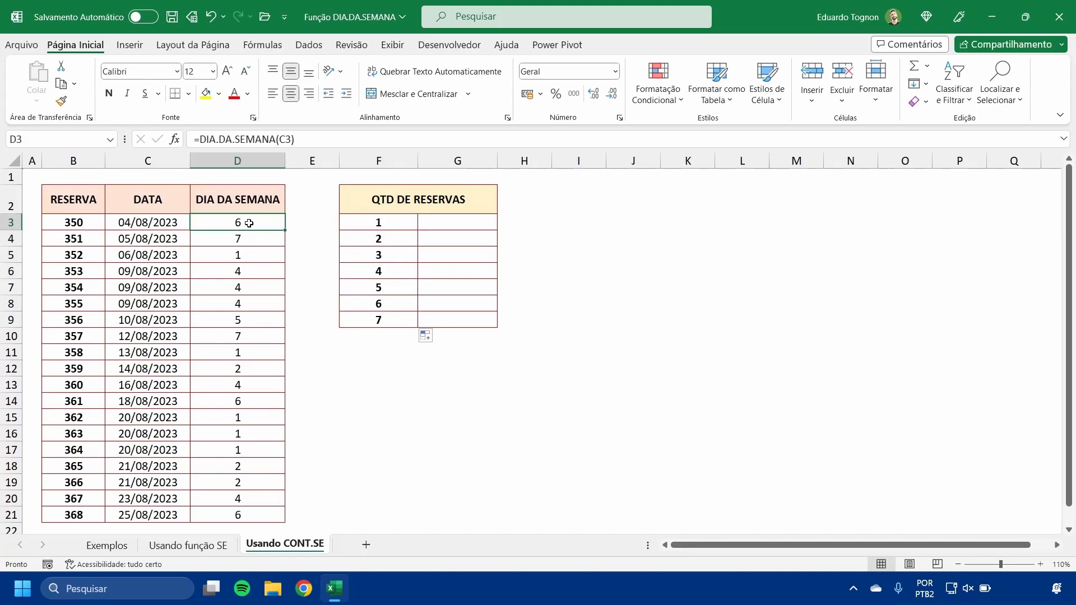
pyautogui.click(238, 159)
pyautogui.click(379, 220)
pyautogui.click(392, 242)
pyautogui.click(386, 260)
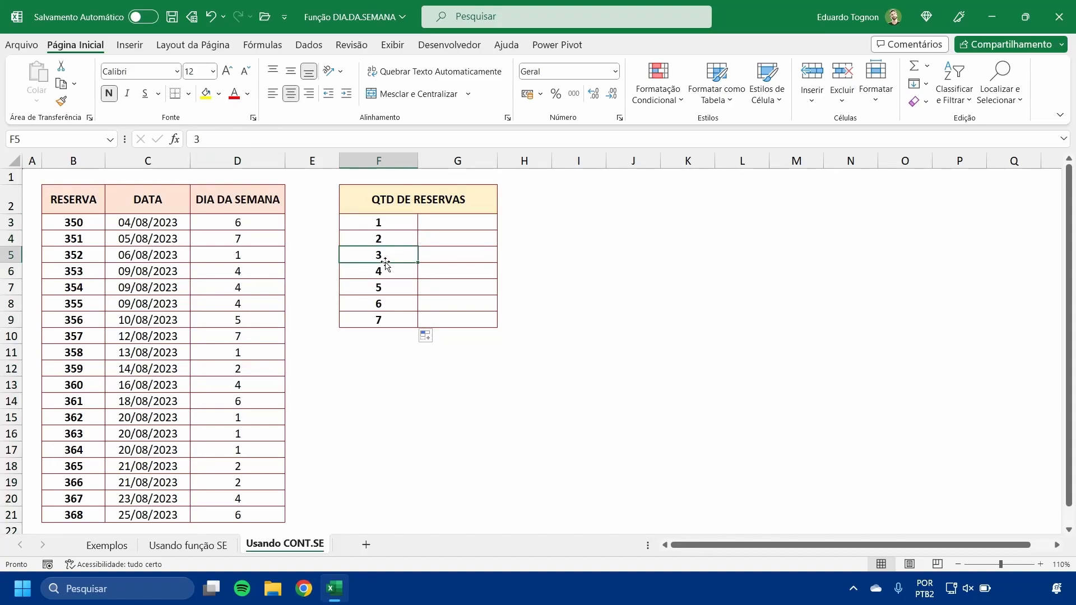
# Step: Start a CONT.SE formula in cell G3 with the entire column D as its range
pyautogui.click(458, 220)
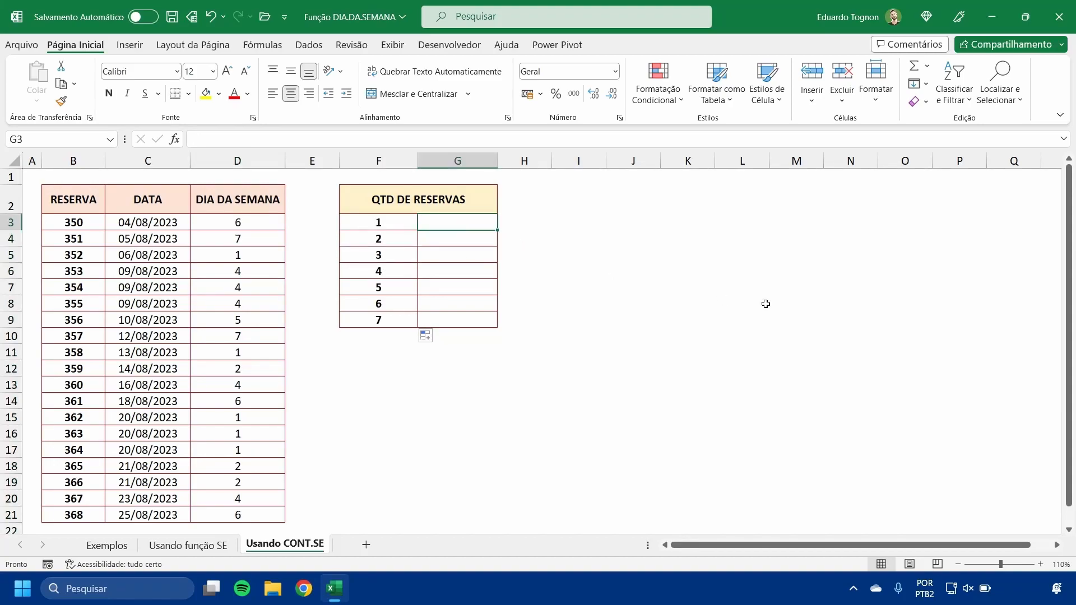
pyautogui.write('=CONT')
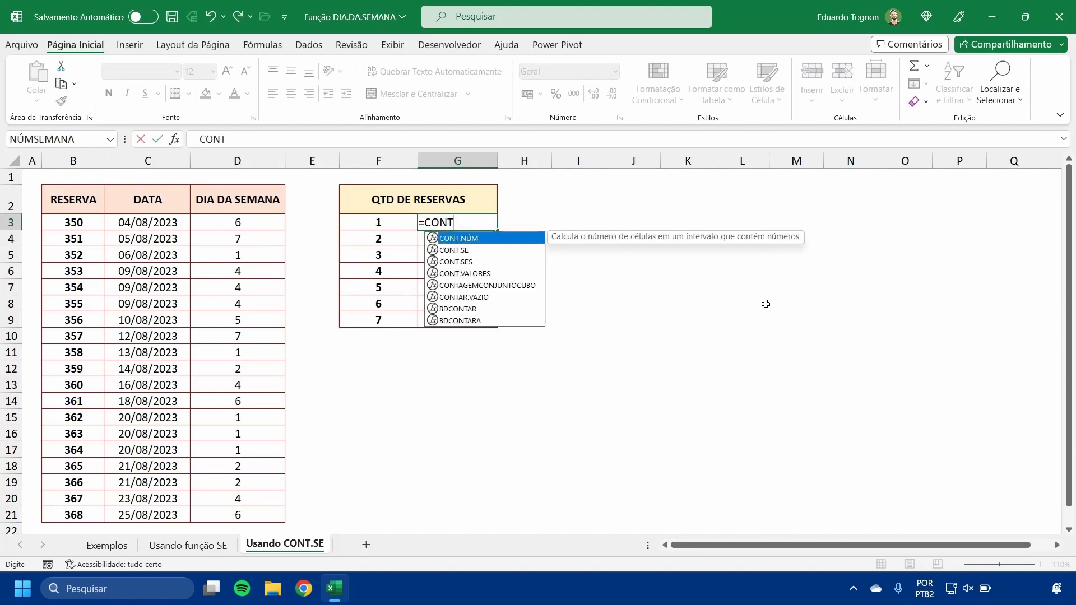
pyautogui.press('Down')
pyautogui.press('Tab')
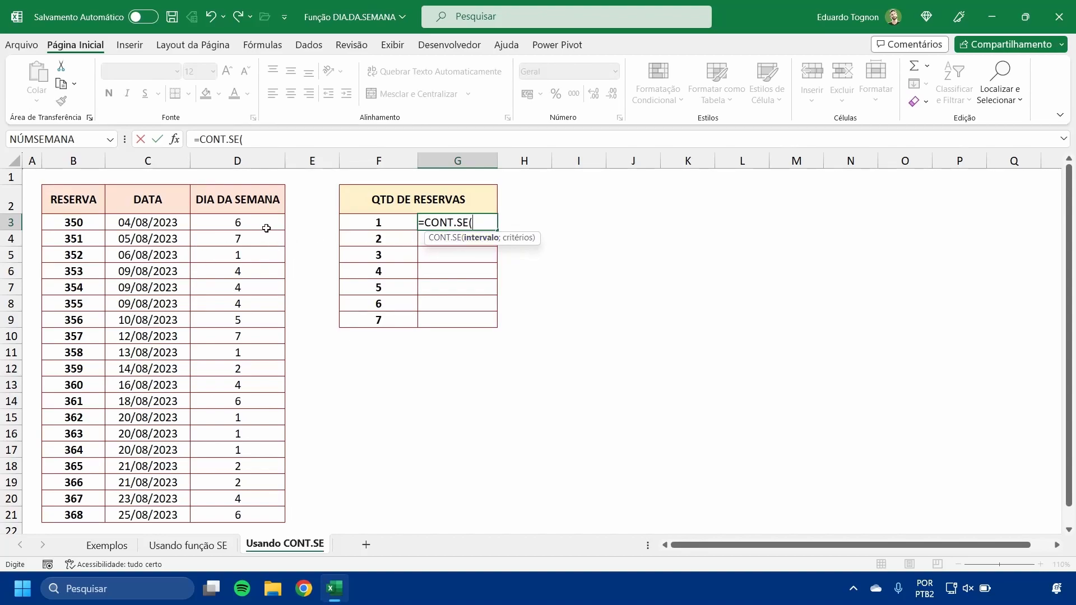
pyautogui.moveTo(251, 221); pyautogui.dragTo(241, 514)
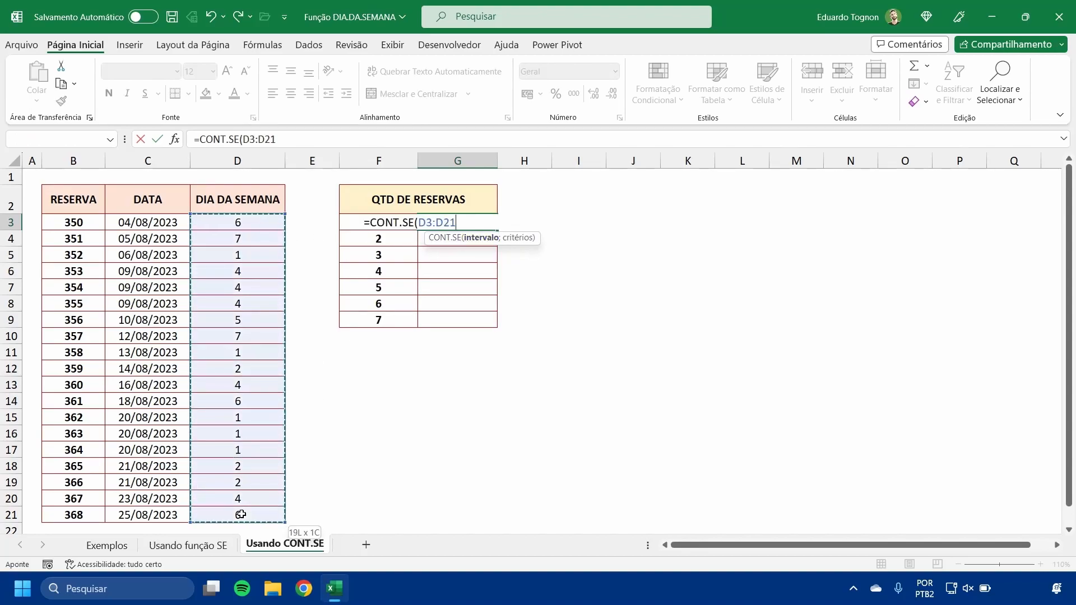
pyautogui.click(246, 160)
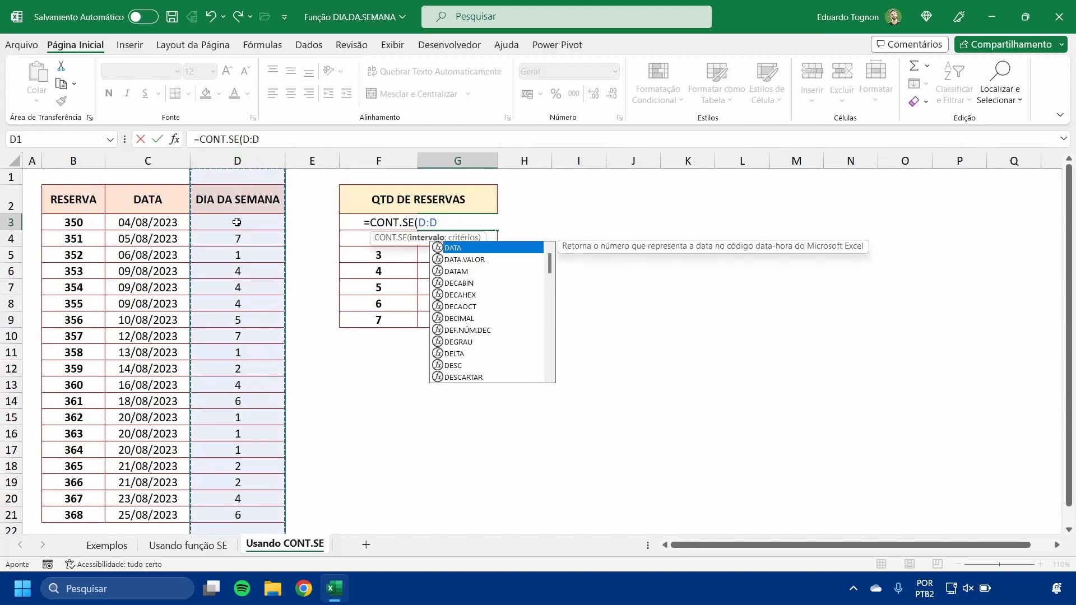
pyautogui.scroll(-5, 234, 335)
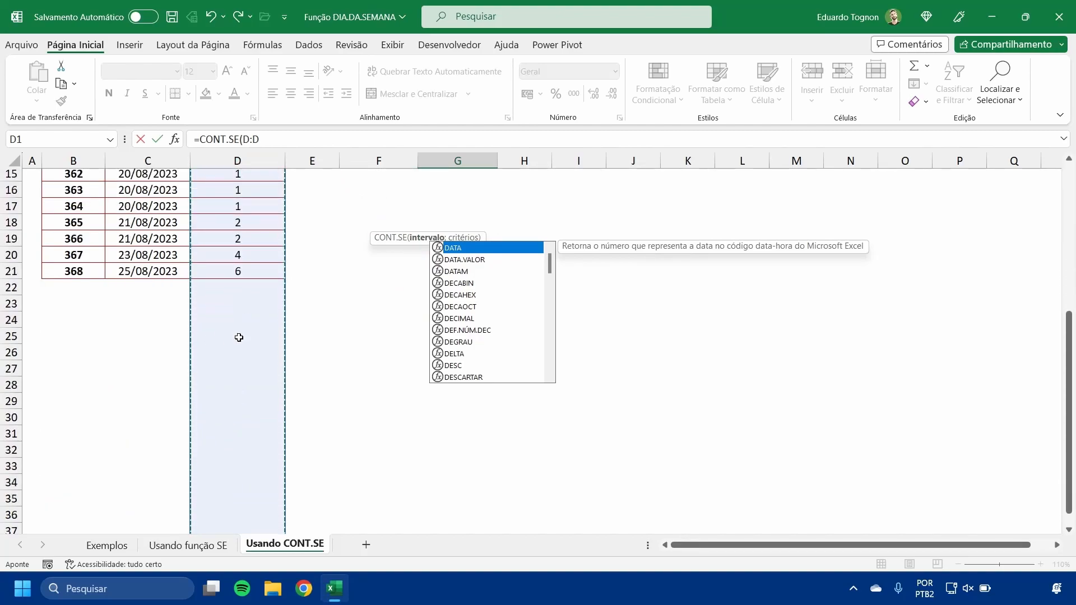
pyautogui.scroll(5, 233, 418)
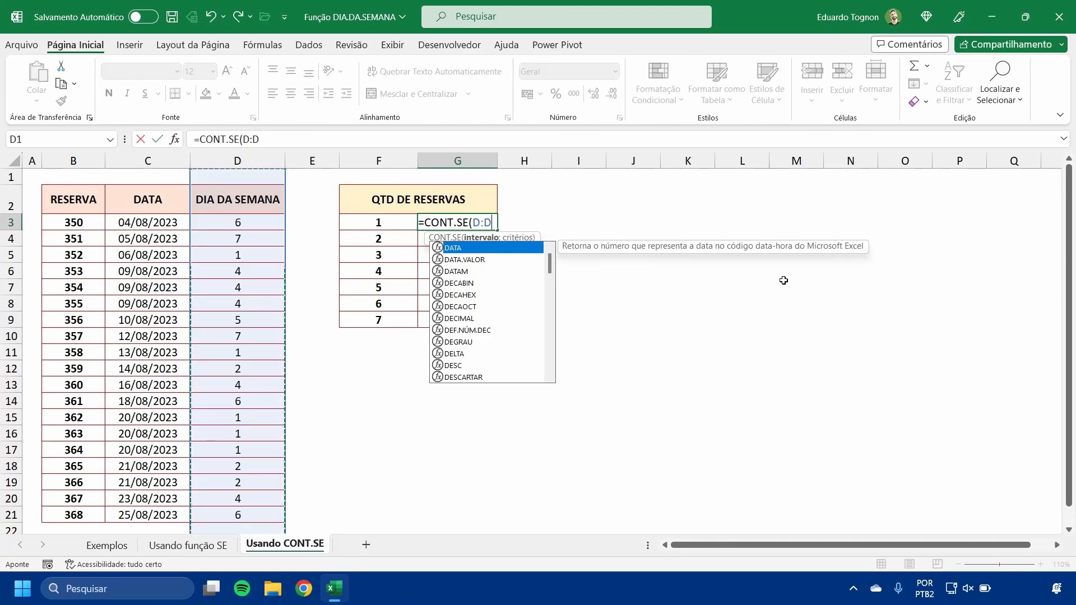
# Step: Set F3 as the criterion, complete =CONT.SE(D:D;F3) in G3 and reselect the cell
pyautogui.write(';')
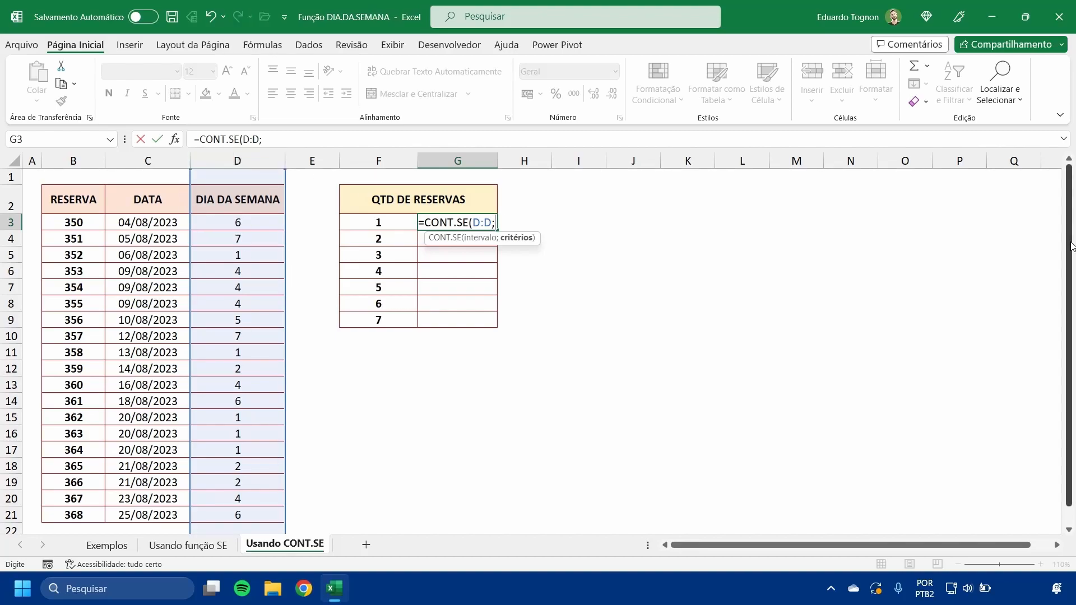
pyautogui.click(385, 225)
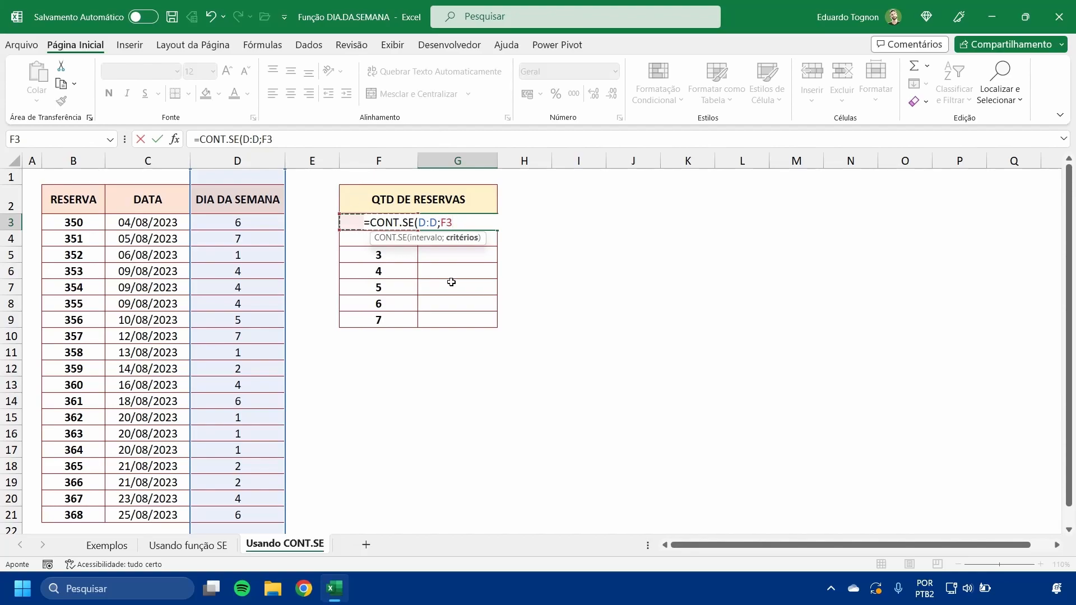
pyautogui.write(')')
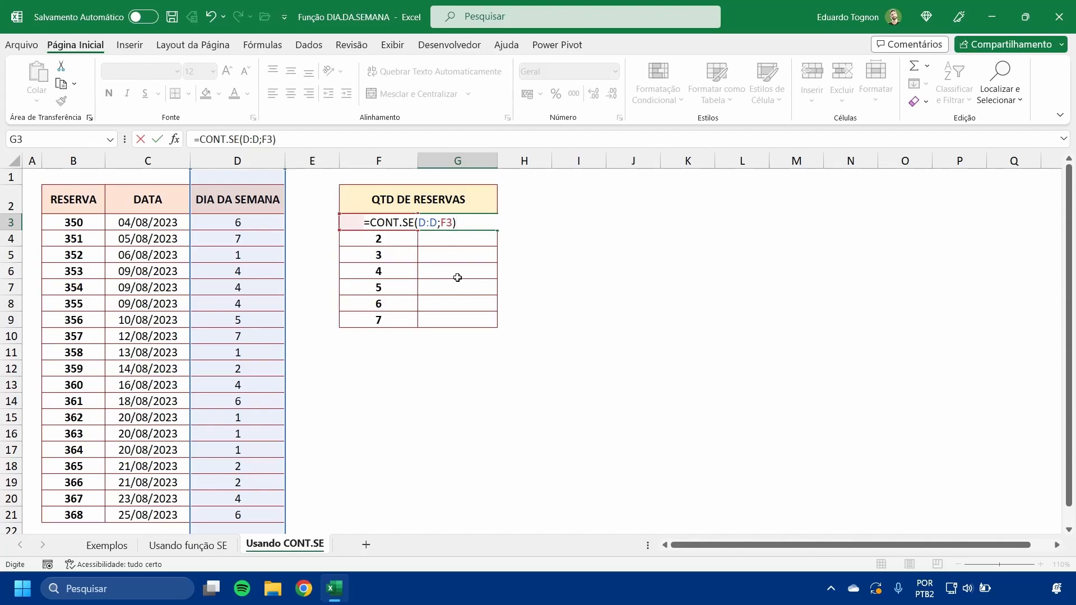
pyautogui.press('Return')
pyautogui.click(476, 220)
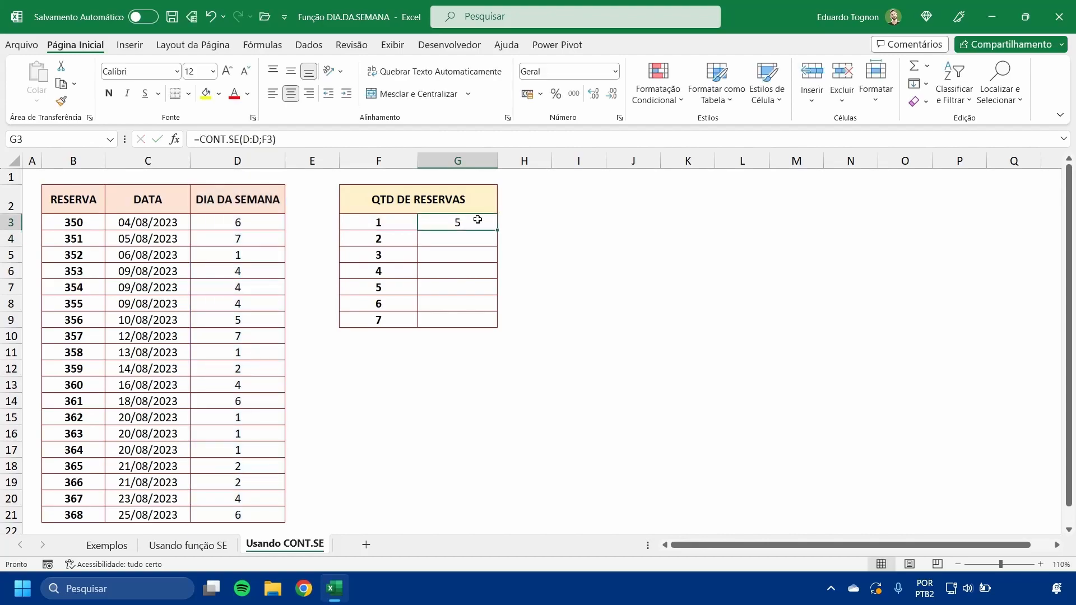
# Step: Fill the CONT.SE formula from G3 down through G9 for the remaining weekday numbers
pyautogui.click(393, 219)
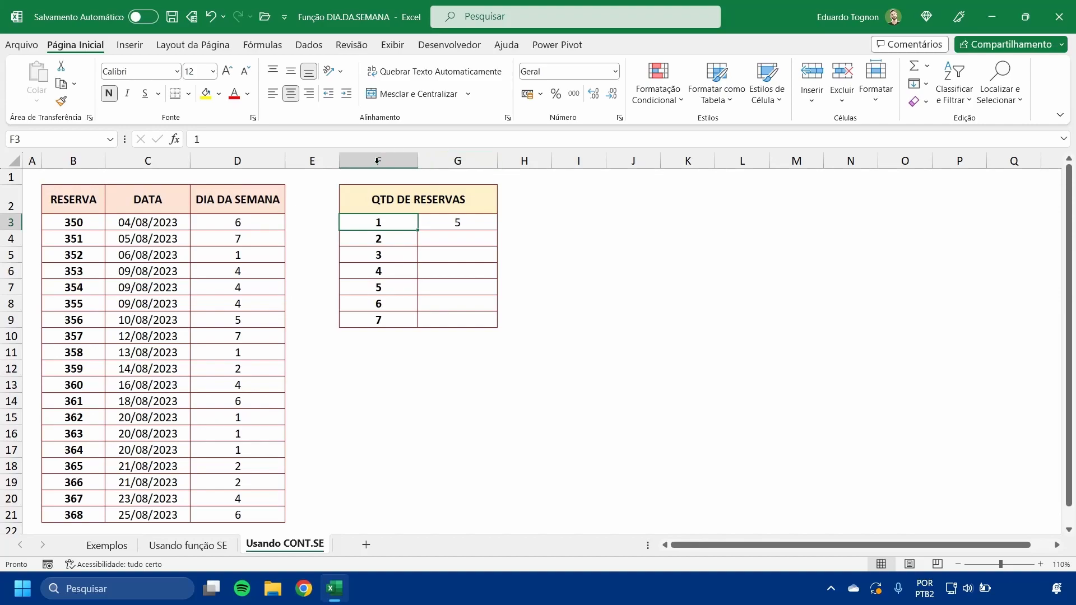
pyautogui.click(237, 161)
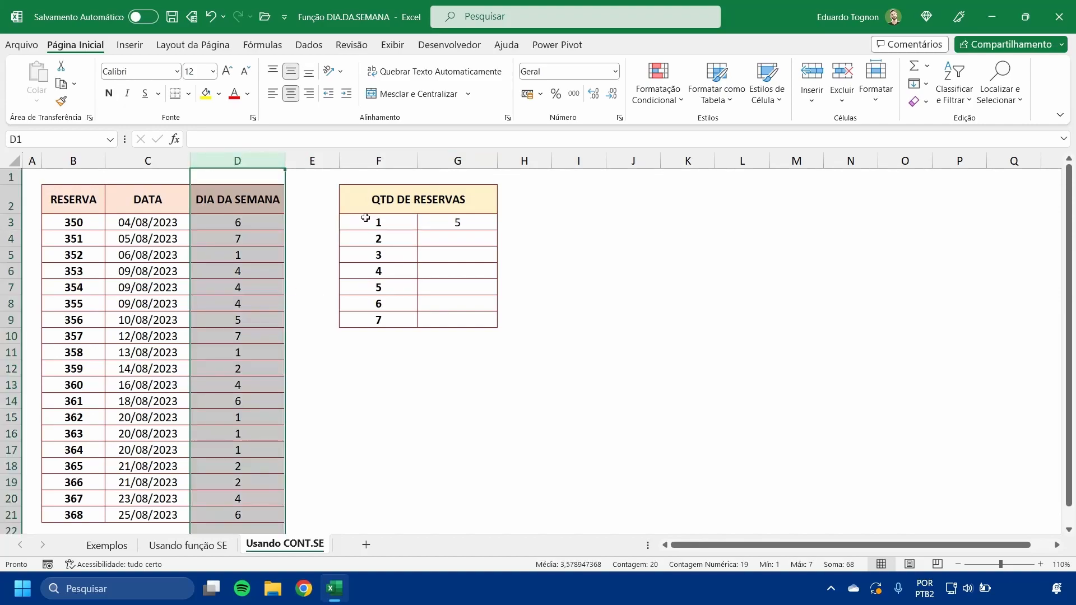
pyautogui.click(365, 219)
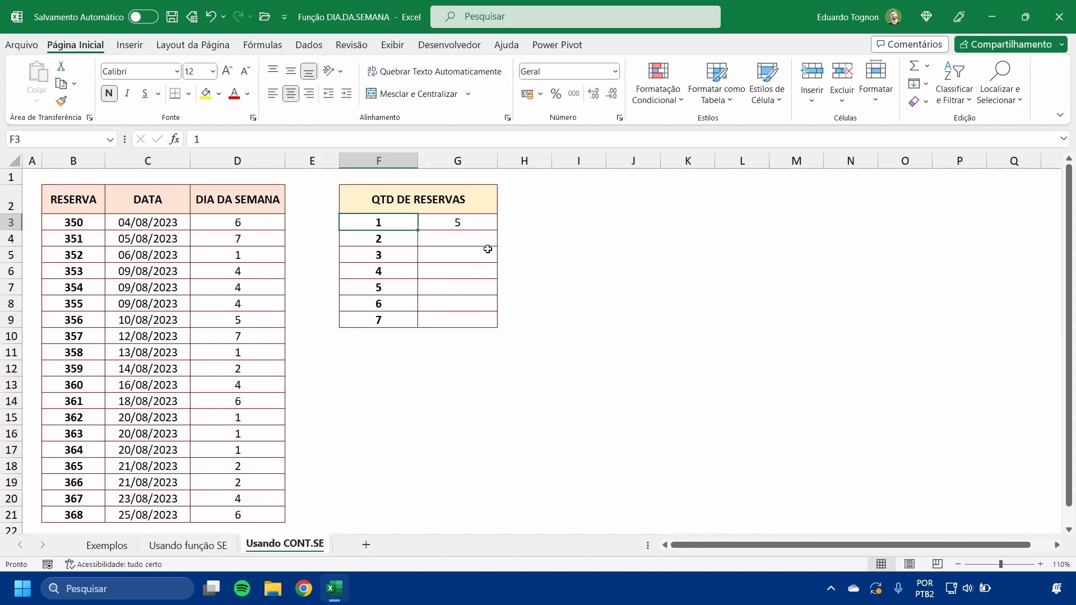
pyautogui.click(470, 222)
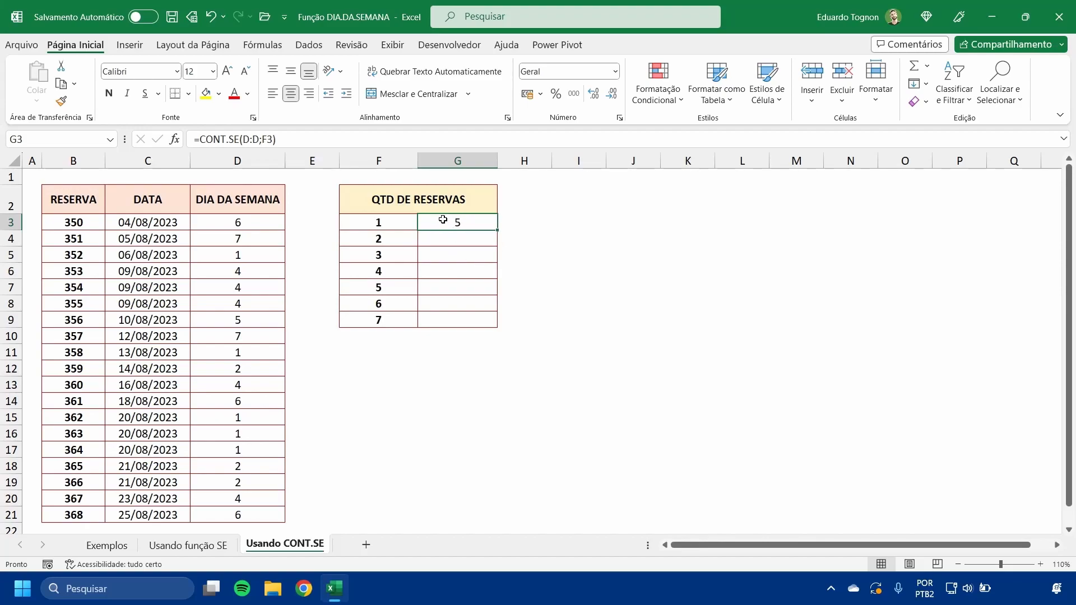
pyautogui.moveTo(497, 229); pyautogui.dragTo(487, 323)
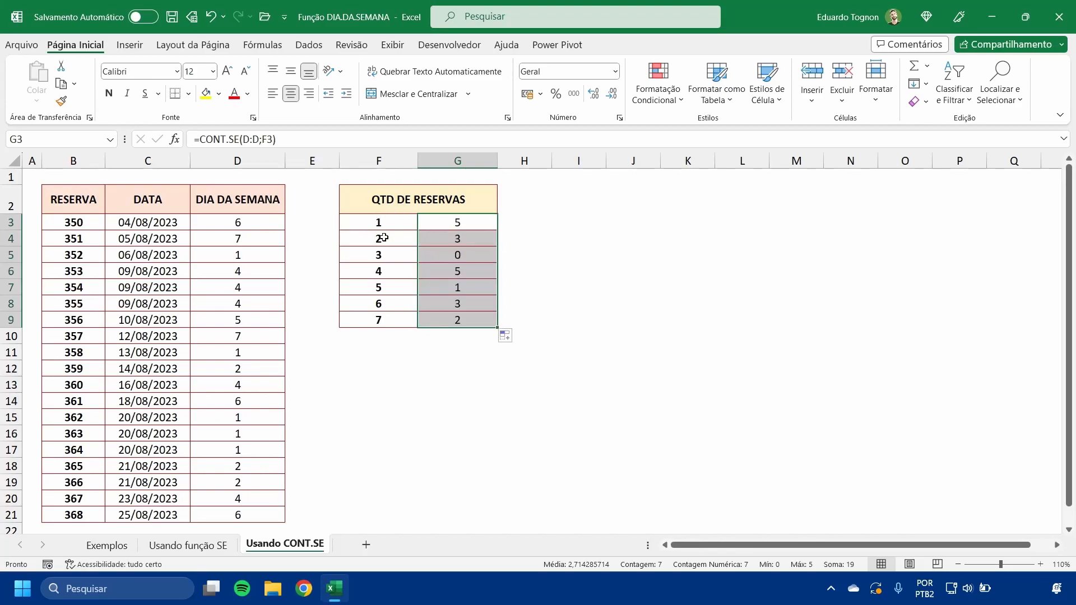
# Step: Inspect the CONT.SE formula in G6 and its criterion cell F6
pyautogui.click(383, 255)
pyautogui.doubleClick(483, 269)
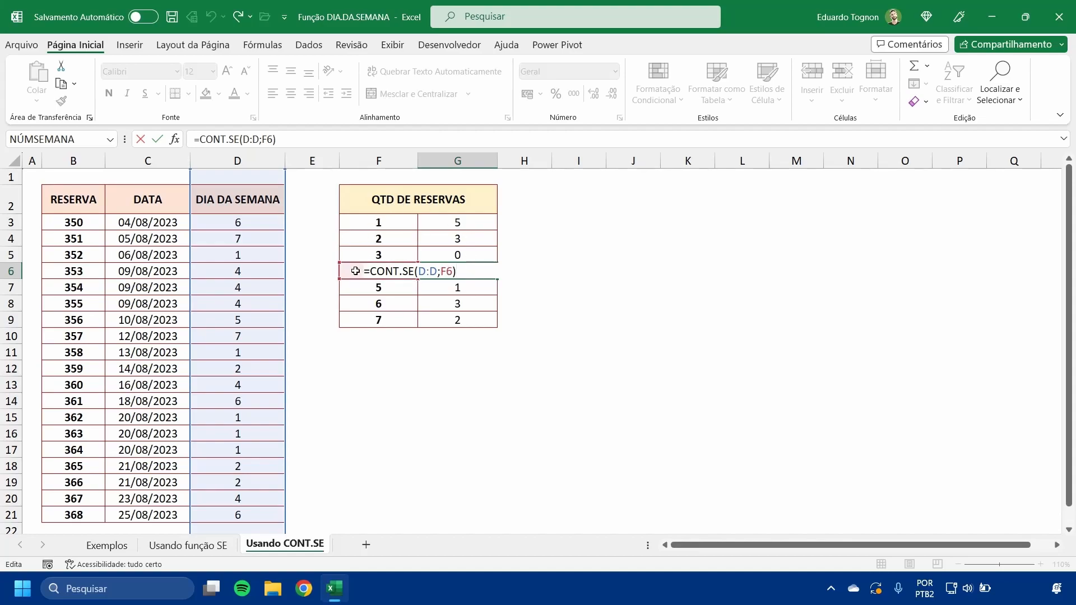
pyautogui.hotkey('ctrl', 'Return')
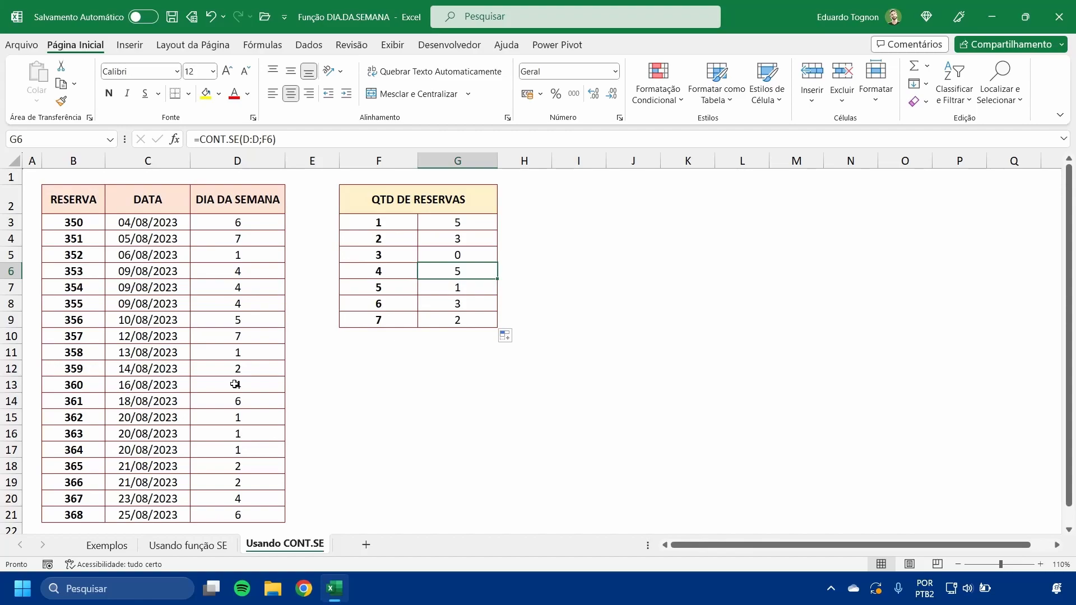
pyautogui.click(374, 272)
pyautogui.click(482, 278)
# Step: Apply the custom number format DDDD to D3:D21 so the cells show full weekday names
pyautogui.click(253, 223)
pyautogui.moveTo(253, 222); pyautogui.dragTo(252, 511)
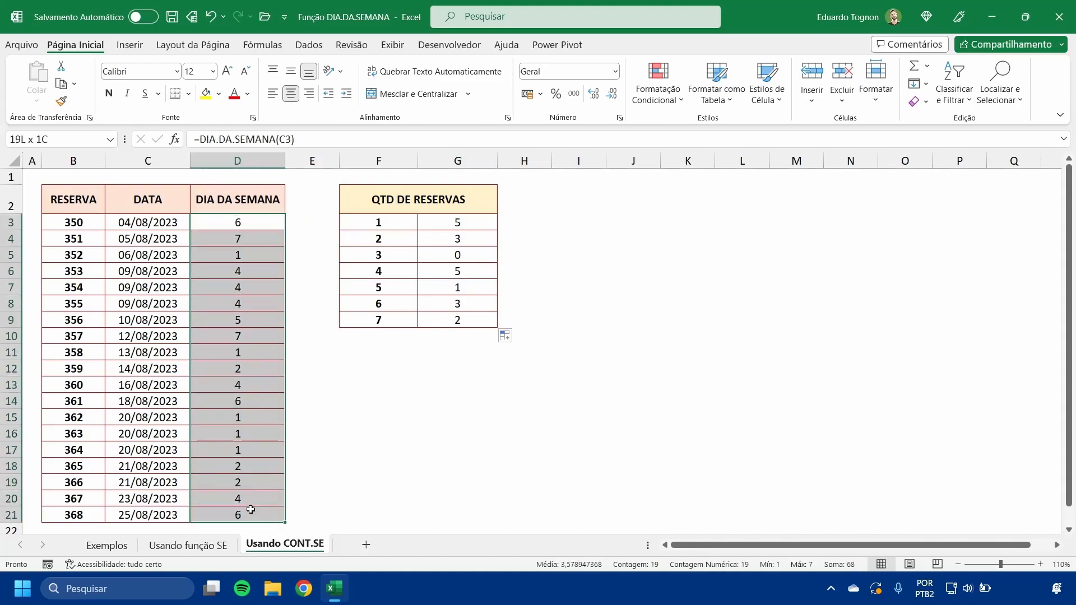
pyautogui.click(621, 118)
pyautogui.click(499, 322)
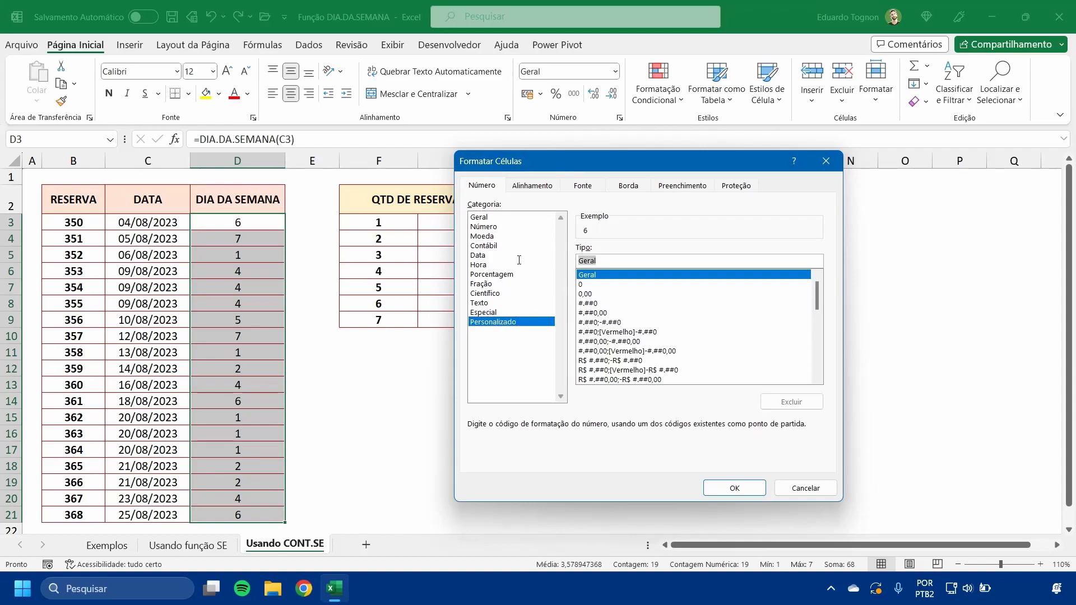
pyautogui.write('DDDD')
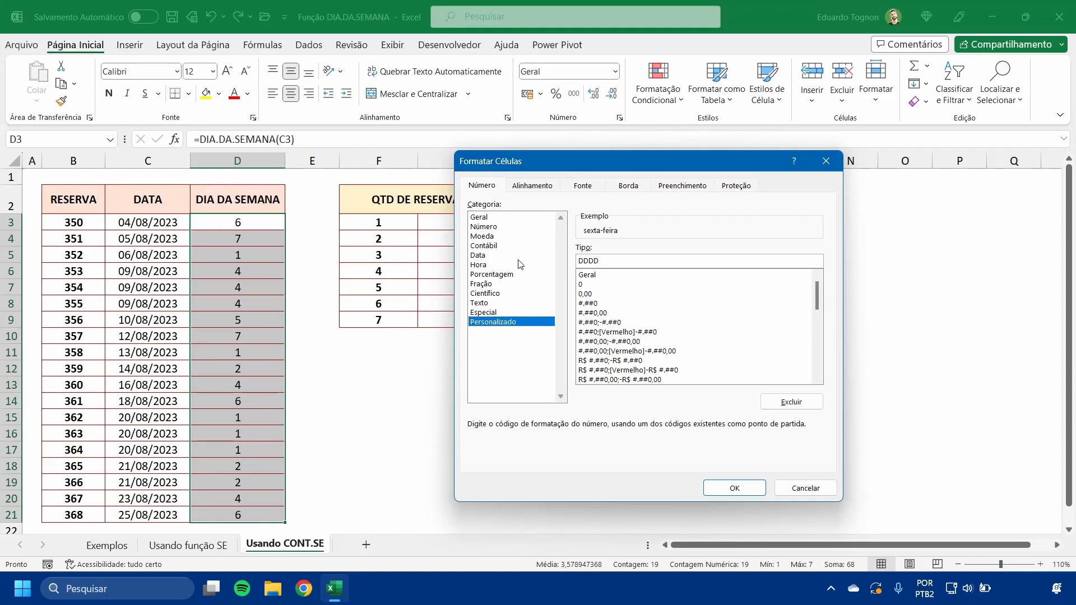
pyautogui.click(734, 487)
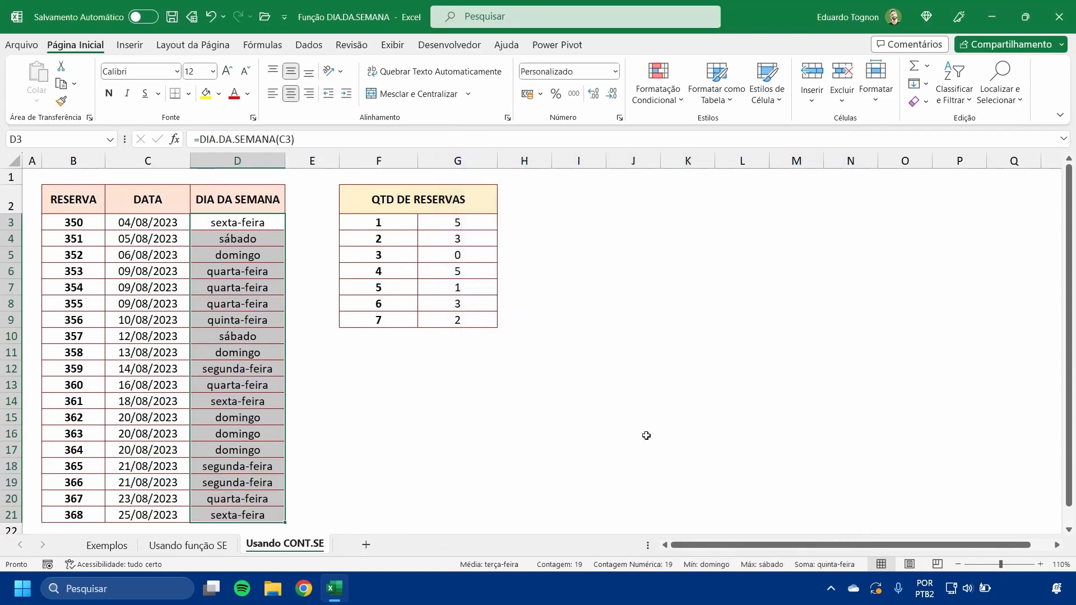
pyautogui.click(300, 331)
# Step: Apply the custom number format DDD to F3:F9 so the weekday numbers show as abbreviated day names
pyautogui.moveTo(379, 223); pyautogui.dragTo(381, 317)
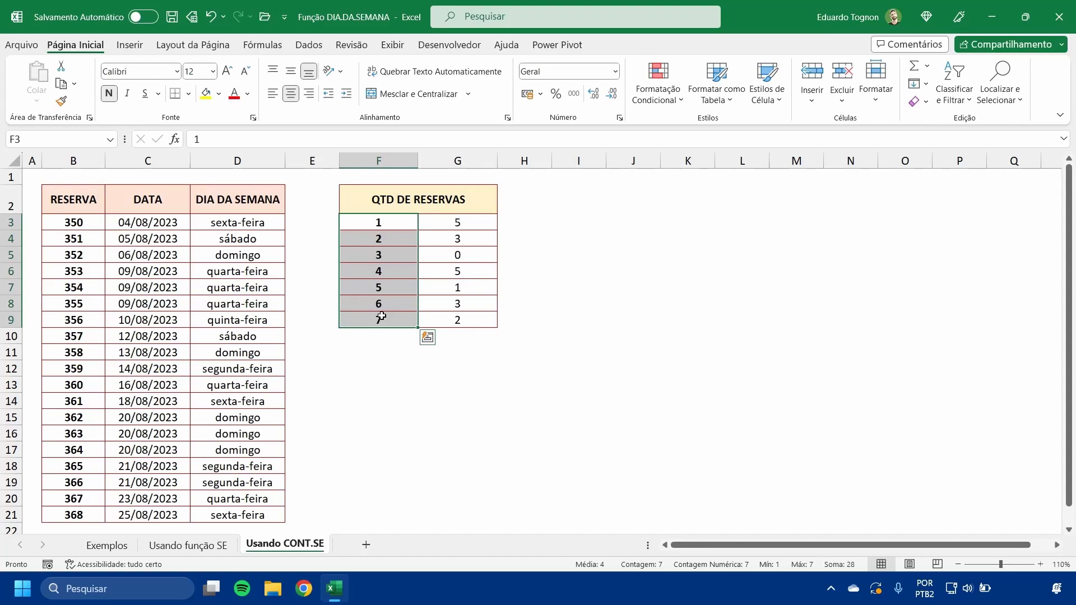
pyautogui.click(221, 222)
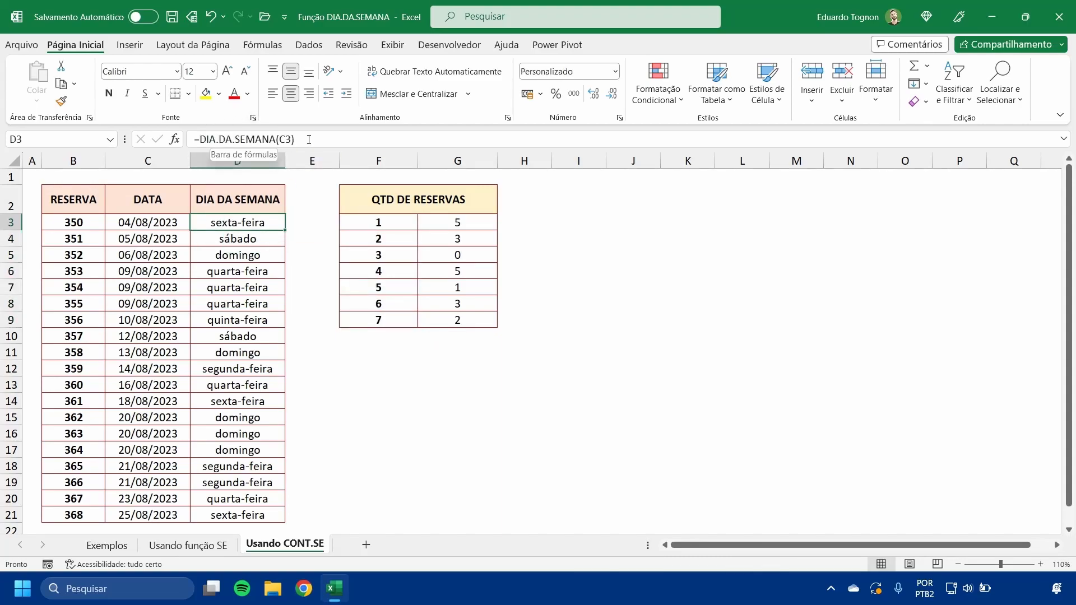
pyautogui.moveTo(381, 218); pyautogui.dragTo(387, 317)
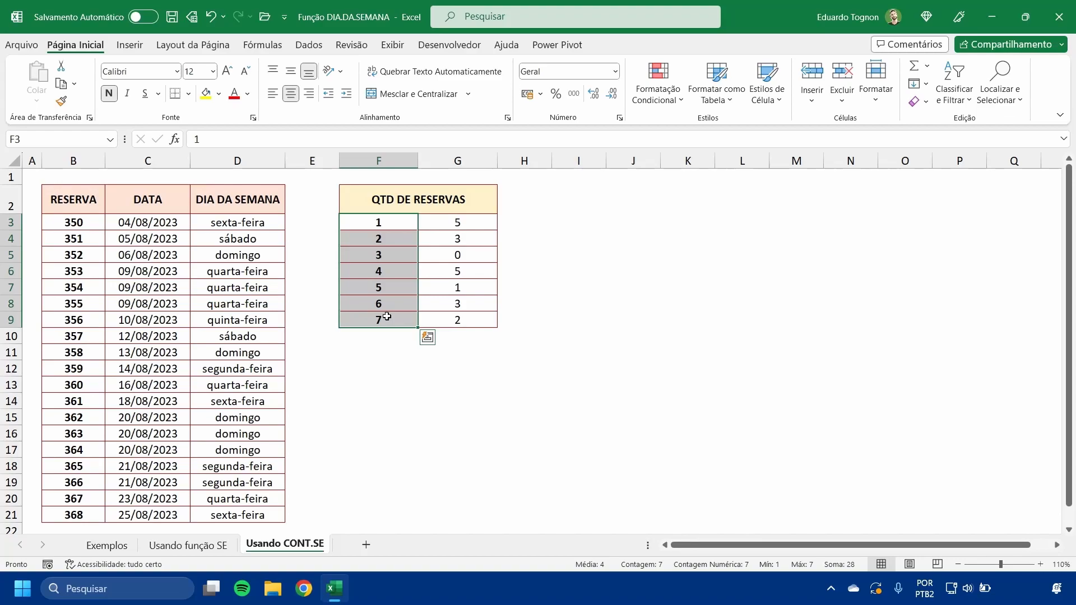
pyautogui.click(619, 117)
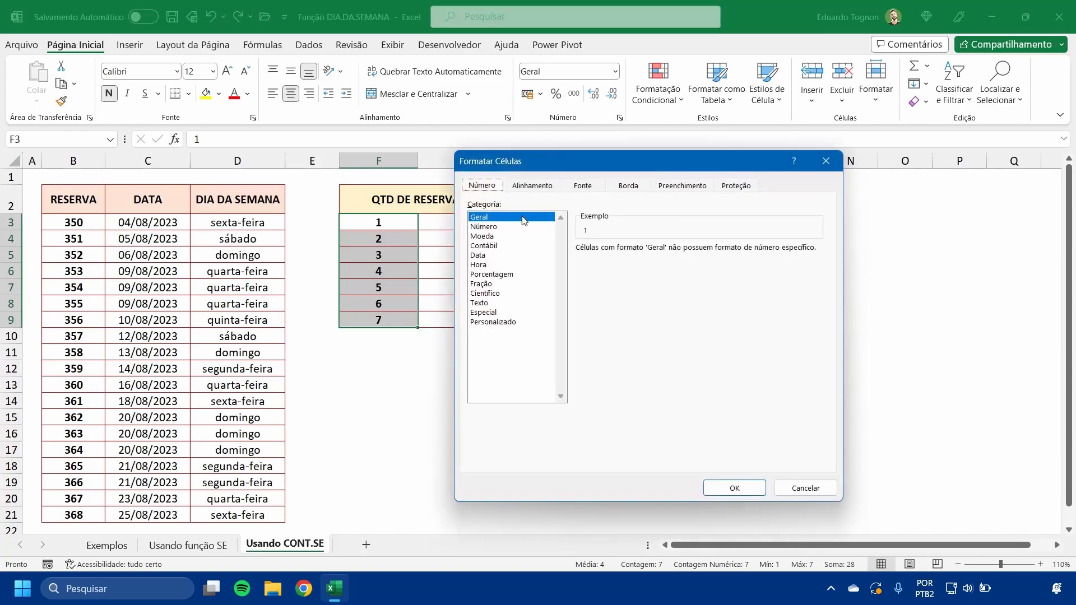
pyautogui.click(498, 322)
pyautogui.press('Tab')
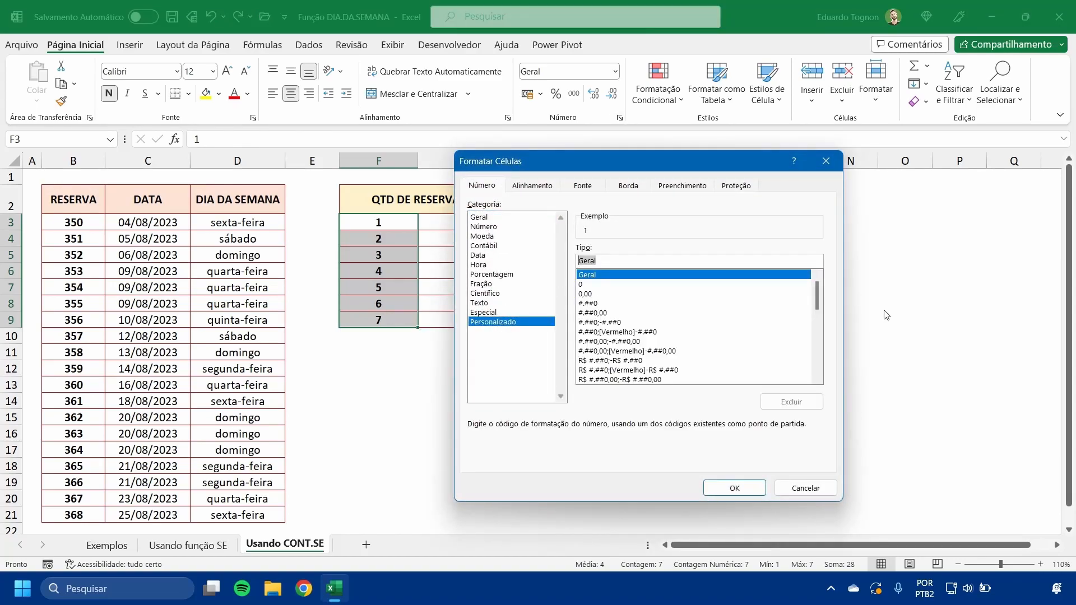
pyautogui.write('DDD')
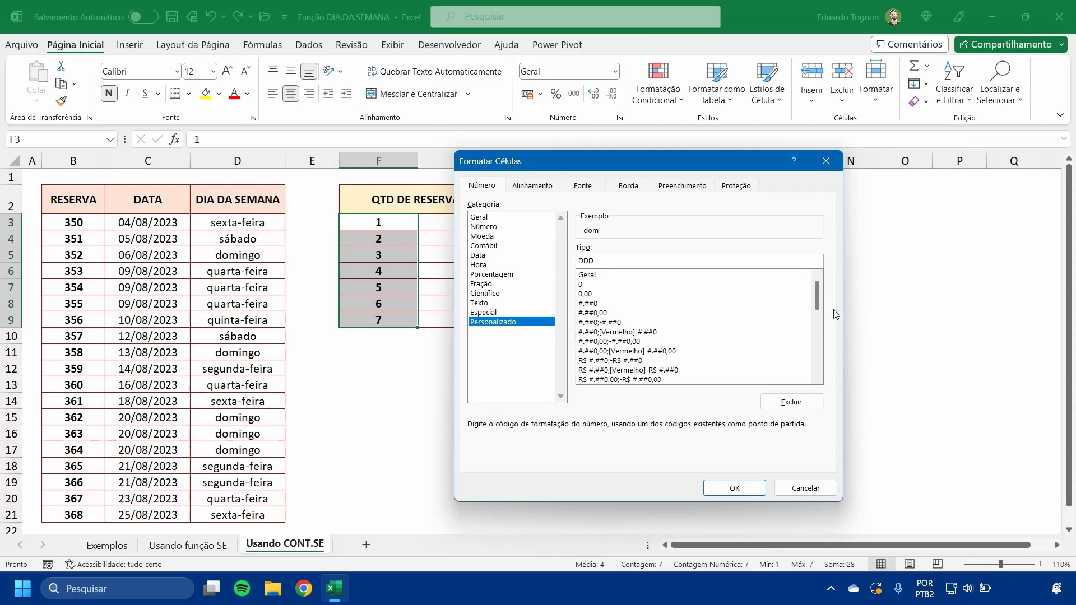
pyautogui.click(739, 489)
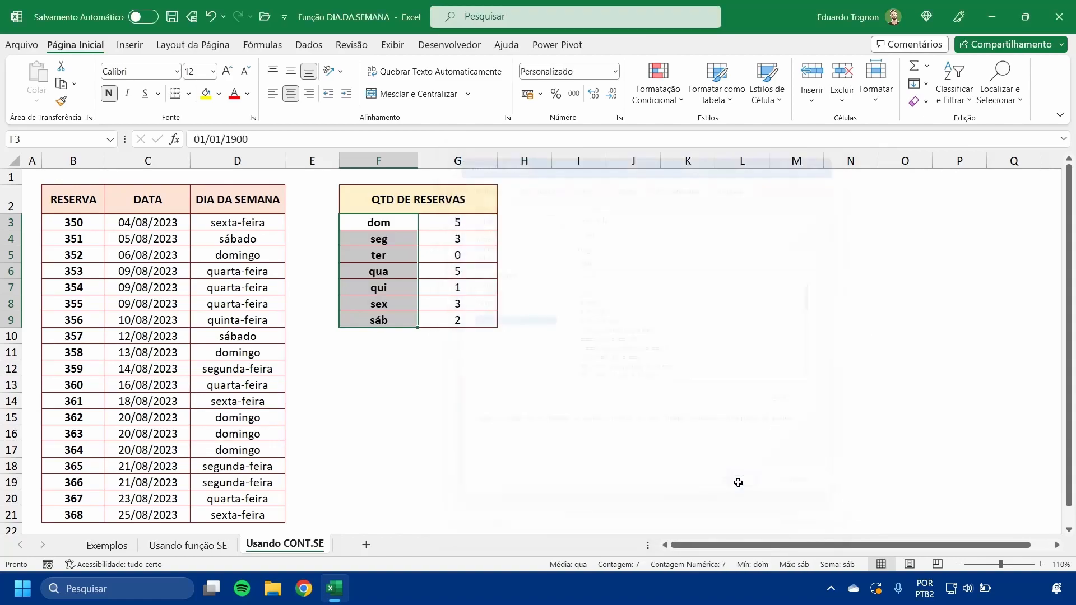
pyautogui.click(592, 389)
# Step: Examine the CONT.SE formula in G3 and the underlying values stored in the formatted weekday cells F3:F9
pyautogui.click(412, 220)
pyautogui.click(446, 218)
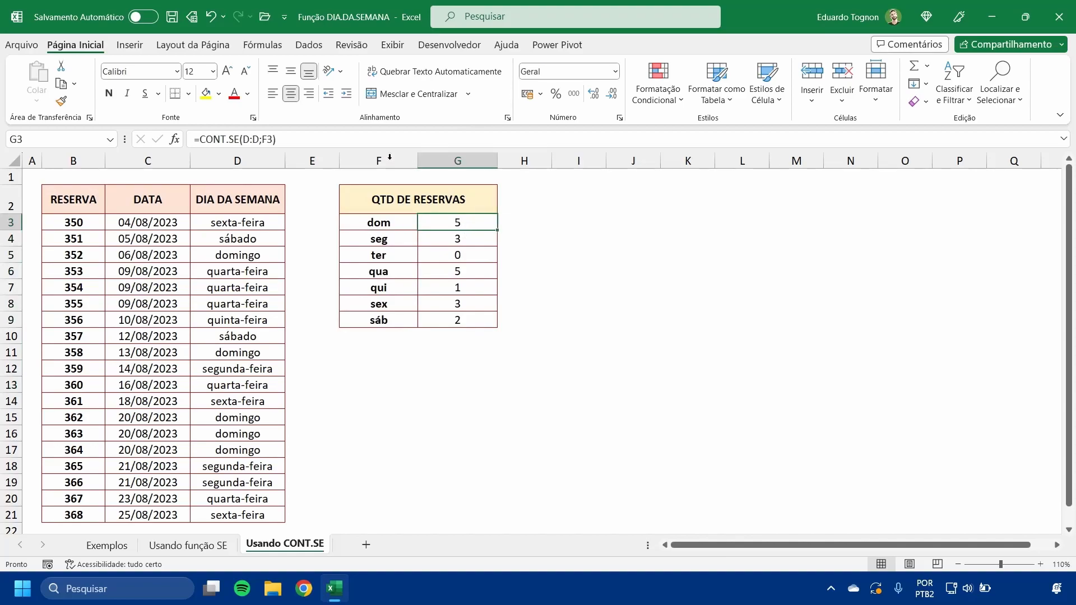
pyautogui.click(392, 226)
pyautogui.click(396, 241)
pyautogui.click(385, 266)
pyautogui.click(386, 298)
pyautogui.moveTo(398, 222); pyautogui.dragTo(395, 324)
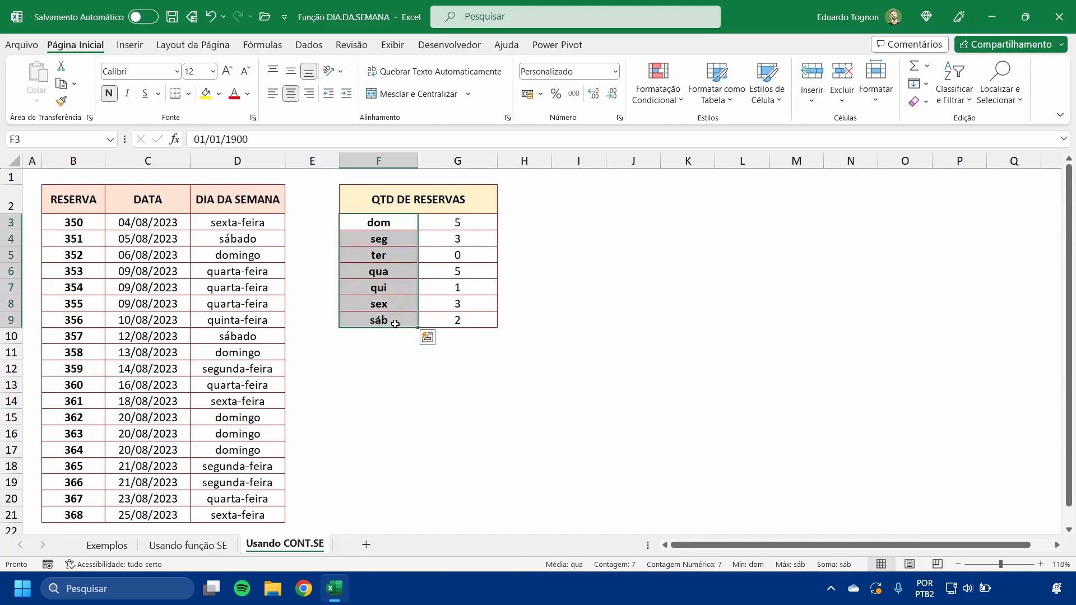
pyautogui.click(396, 222)
pyautogui.click(379, 240)
pyautogui.click(386, 255)
pyautogui.click(391, 286)
pyautogui.click(391, 221)
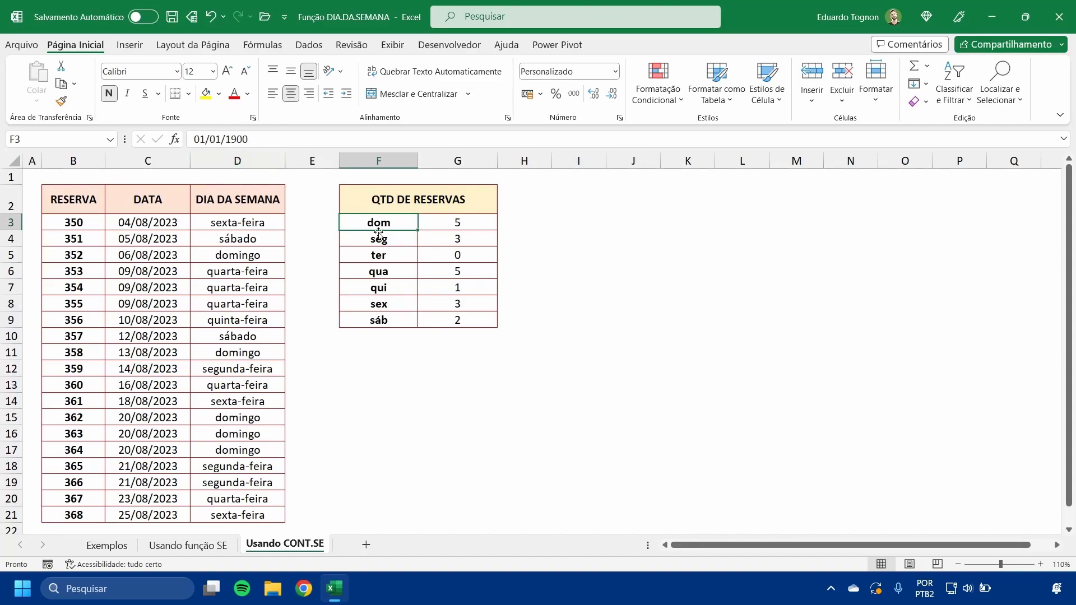
pyautogui.click(397, 241)
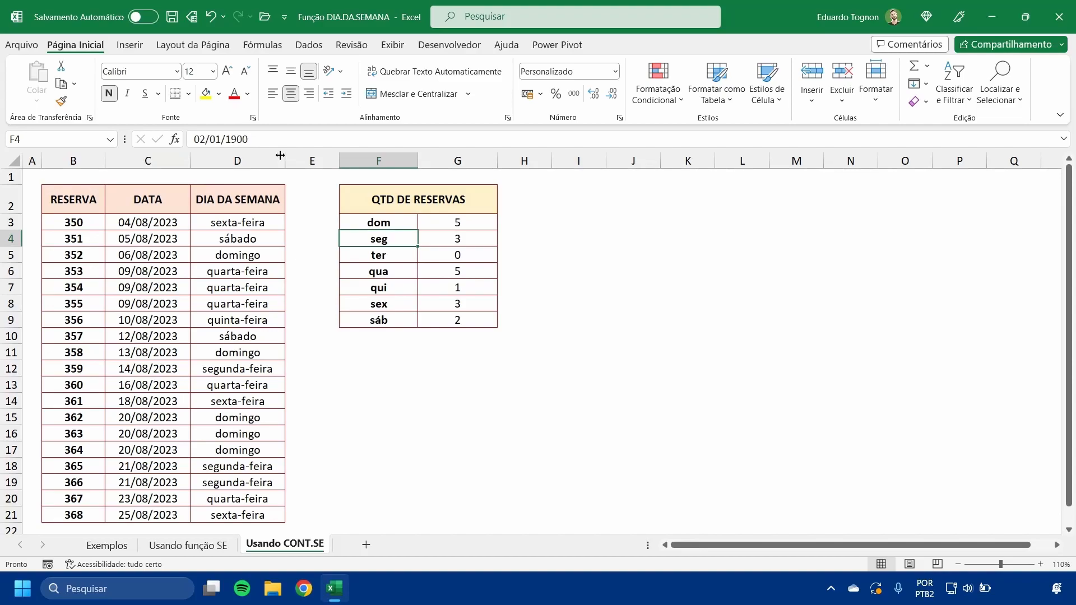
pyautogui.click(361, 219)
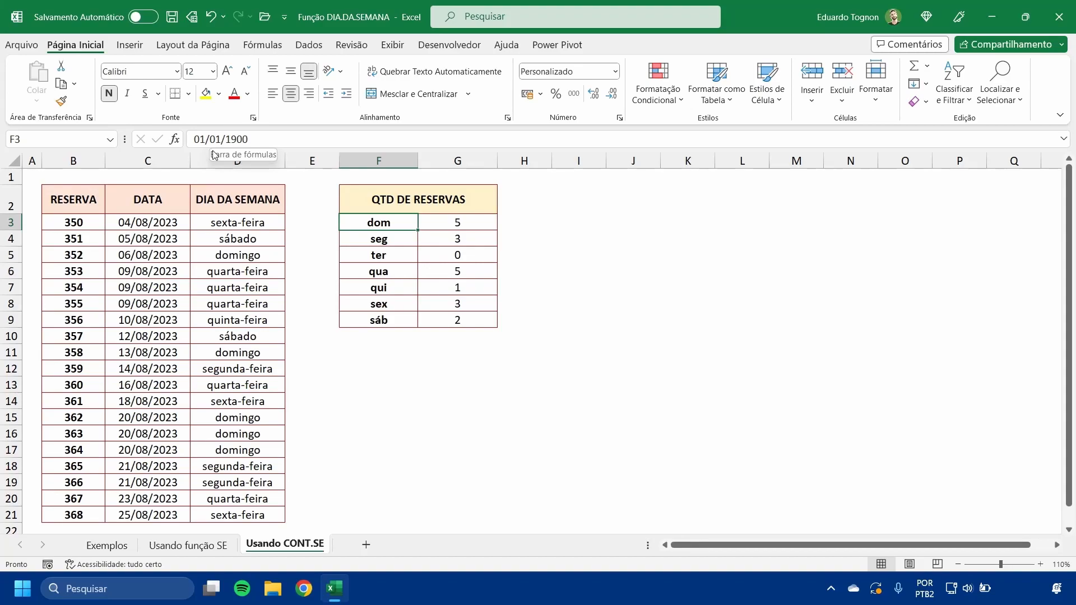
pyautogui.click(393, 245)
pyautogui.click(401, 314)
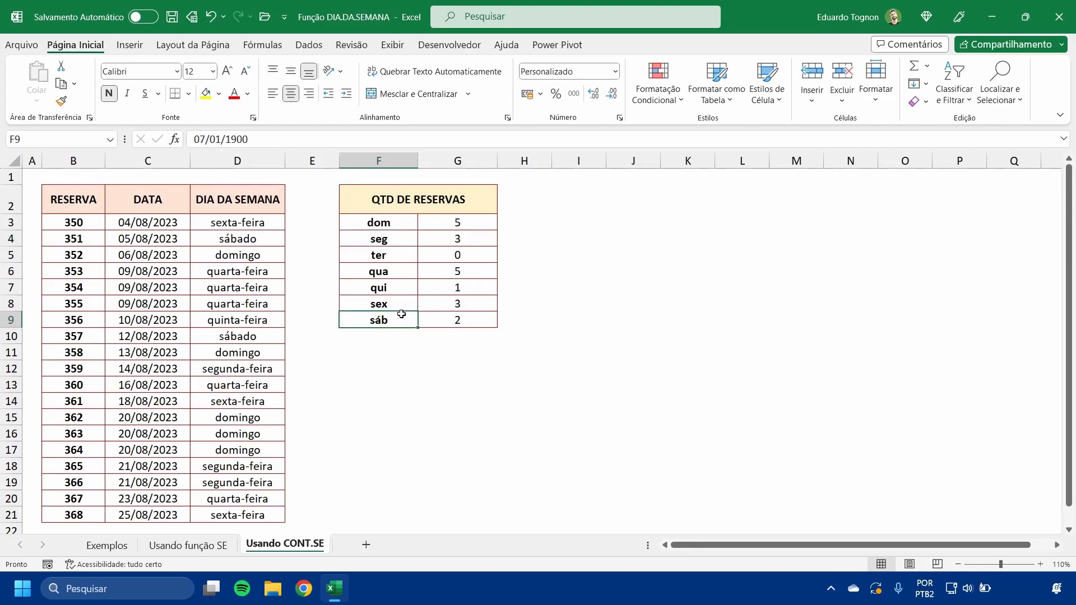